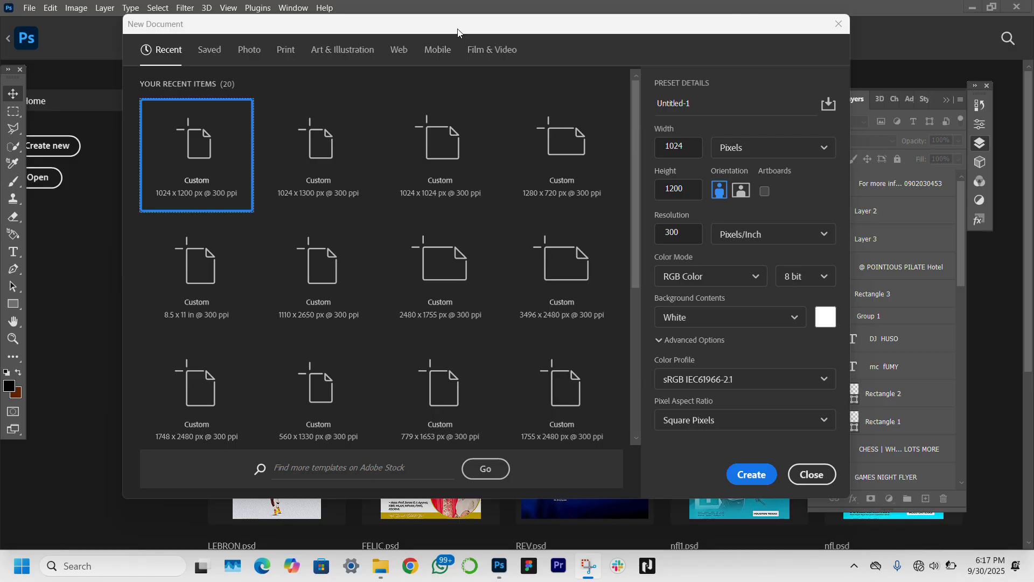
Step: Create a 1024 x 1300 px document at 300 ppi from the recent presets and fit the canvas to the screen
left_click(311, 176)
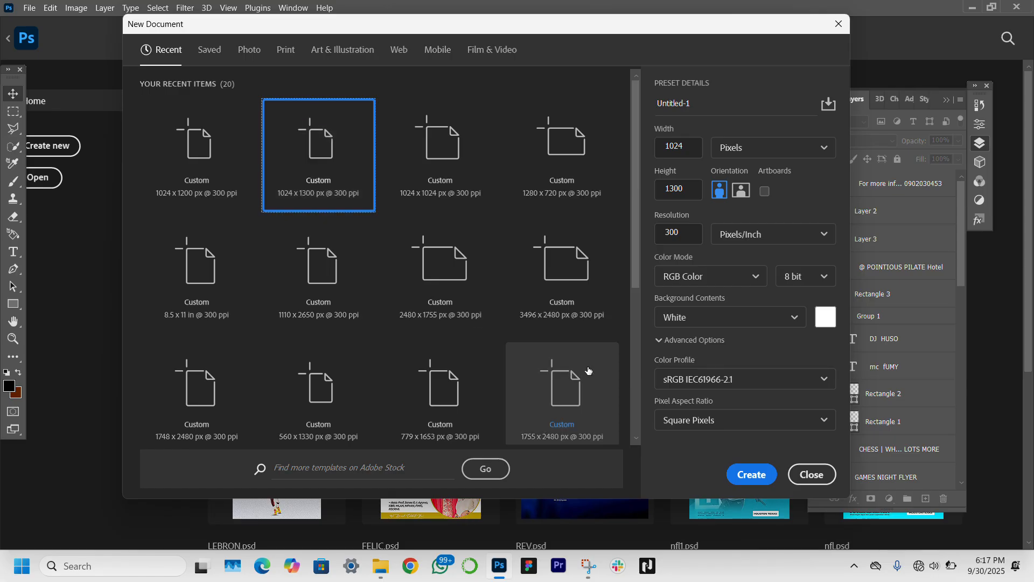
left_click(749, 476)
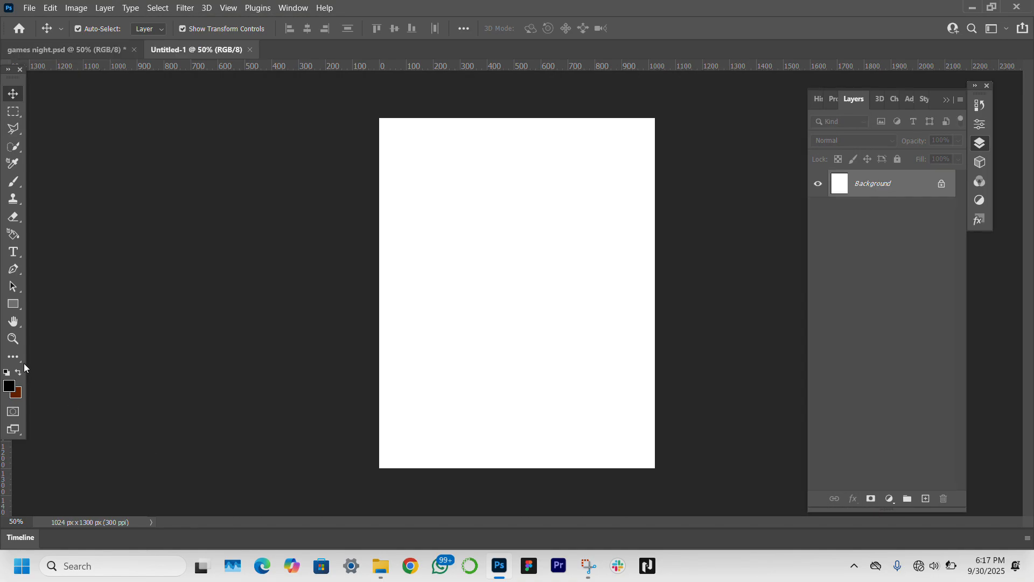
left_click(14, 339)
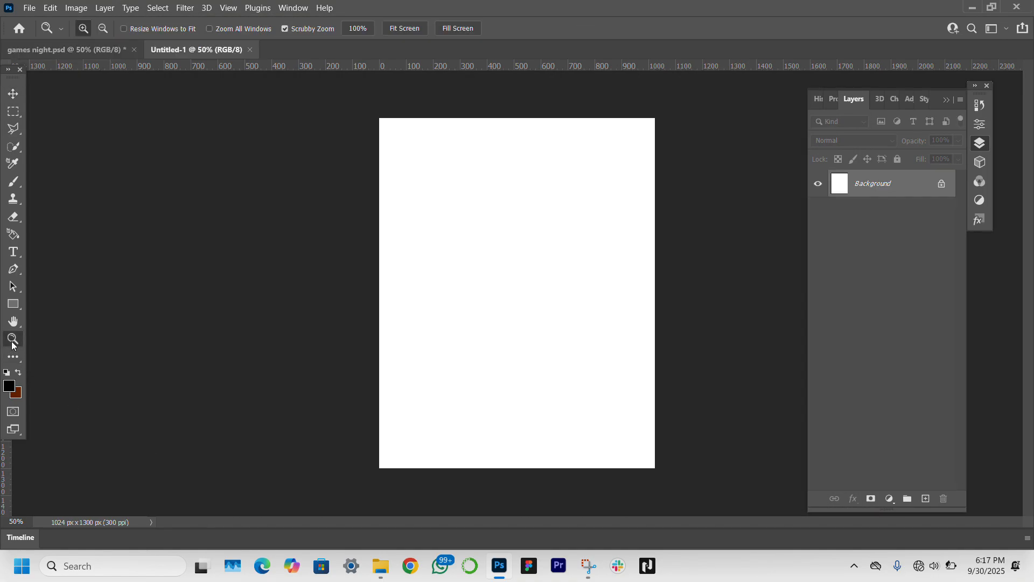
left_click(392, 28)
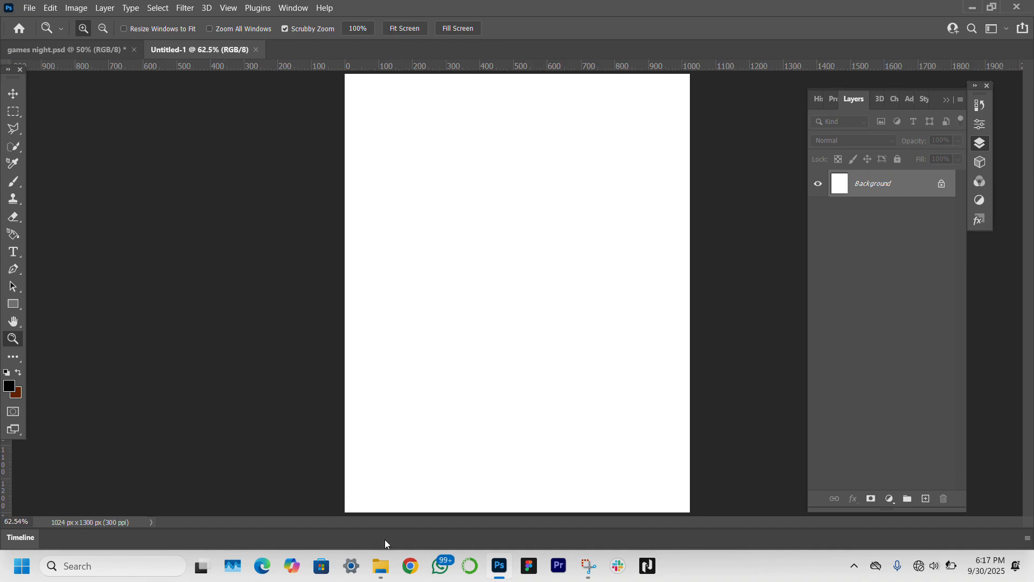
Step: Place all three images from the games night folder into the new document as separate layers
mouse_move(379, 560)
left_click(383, 516)
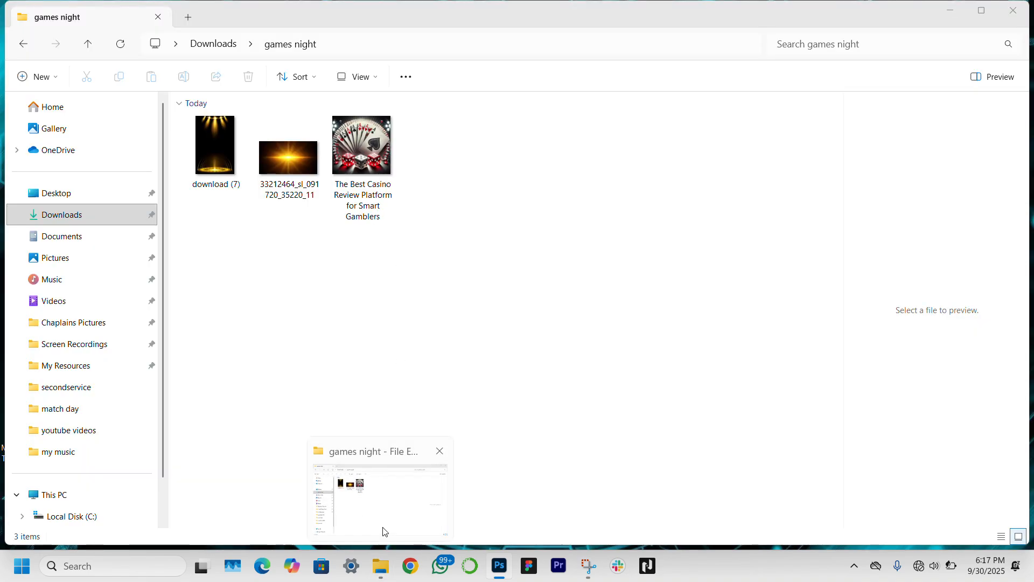
left_click_drag(505, 249, 164, 105)
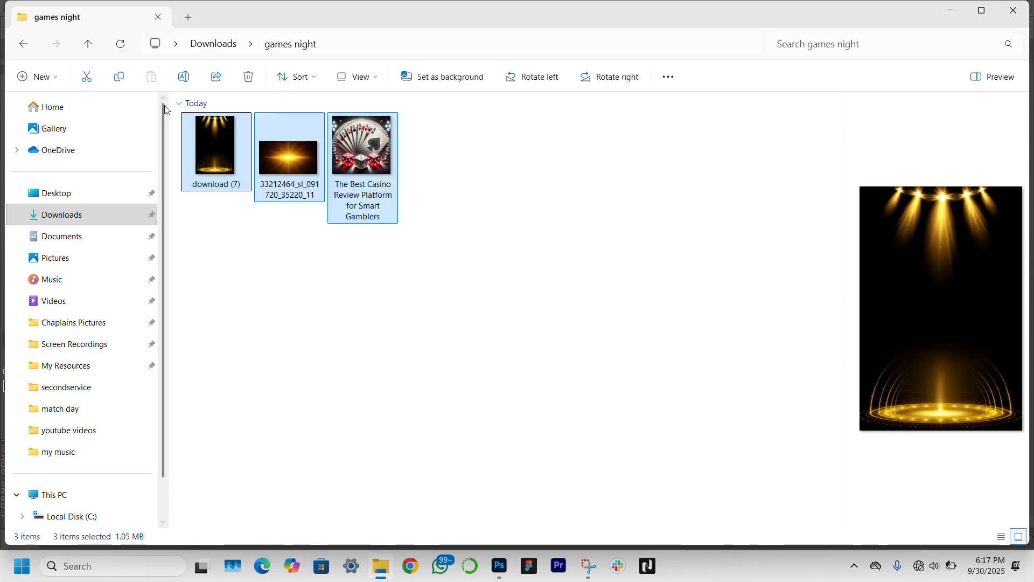
left_click_drag(345, 139, 503, 354)
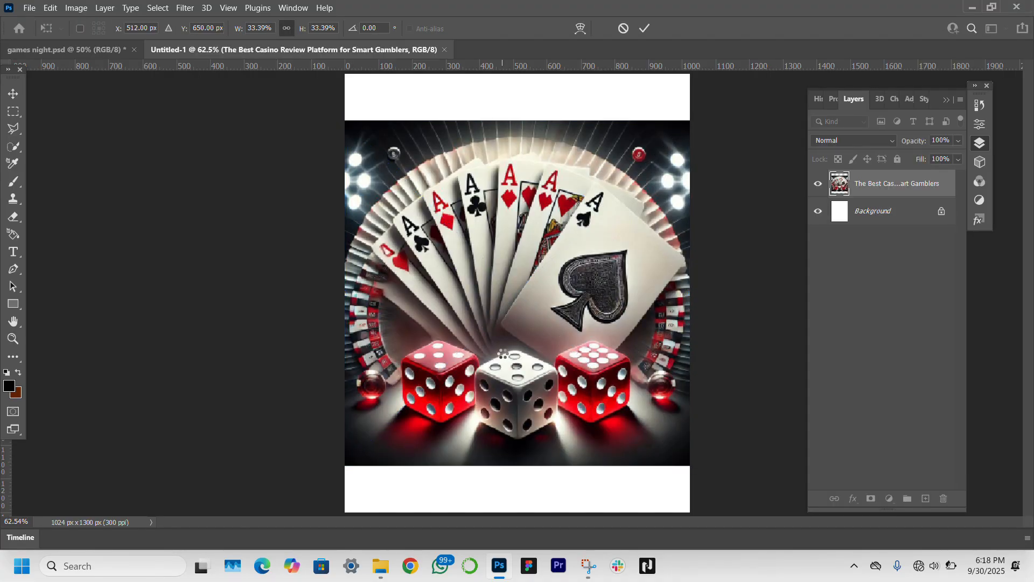
key("Return")
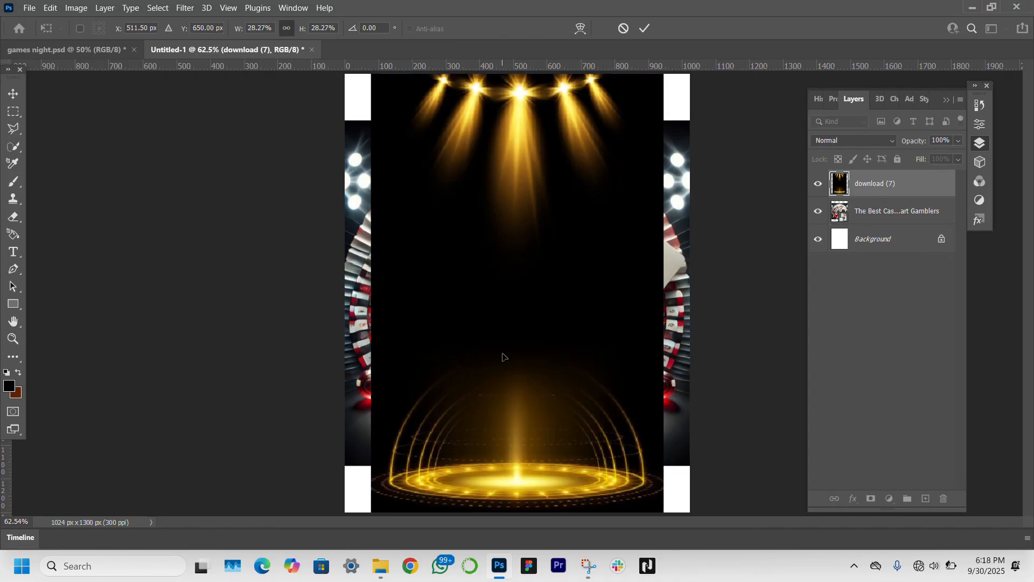
key("Return")
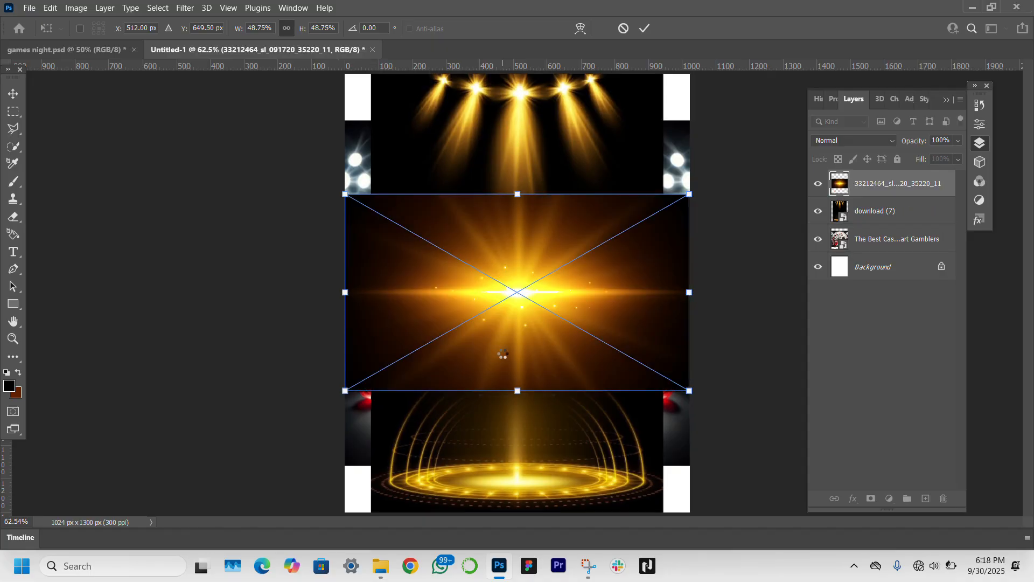
key("Return")
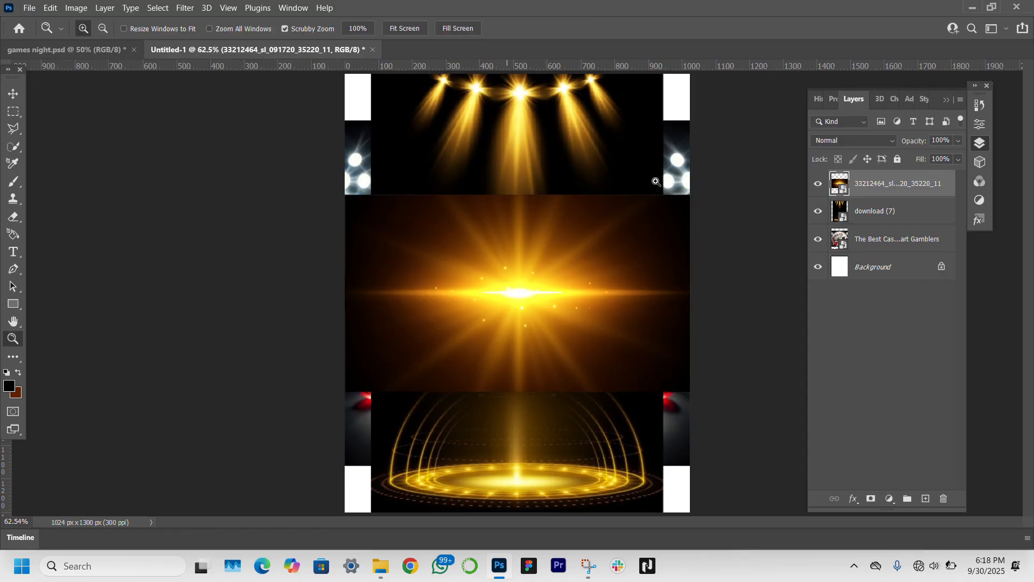
Step: Hide the golden flare and casino cards layers, and move the download (7) layer below the casino cards layer
left_click(819, 184)
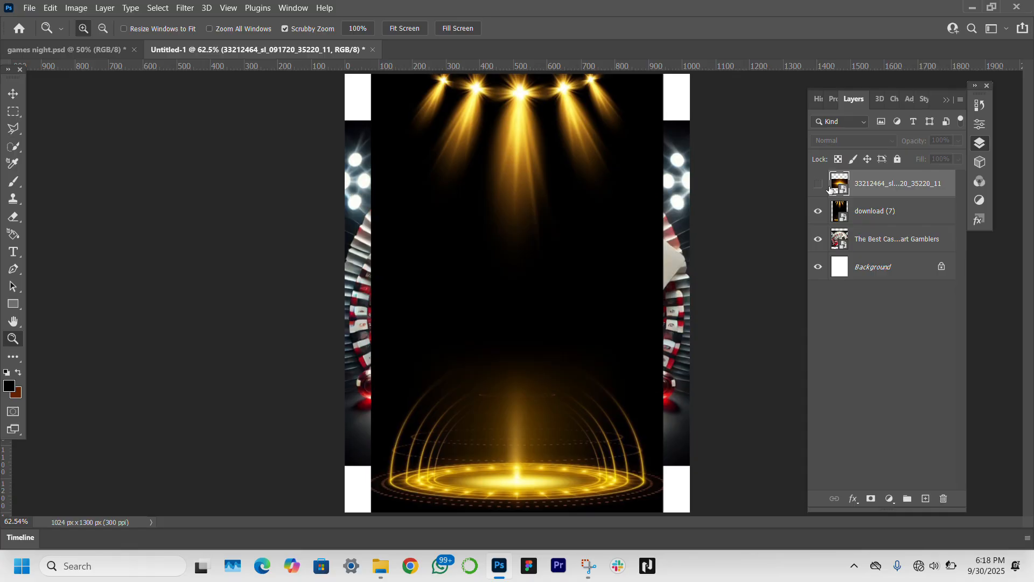
left_click(817, 214)
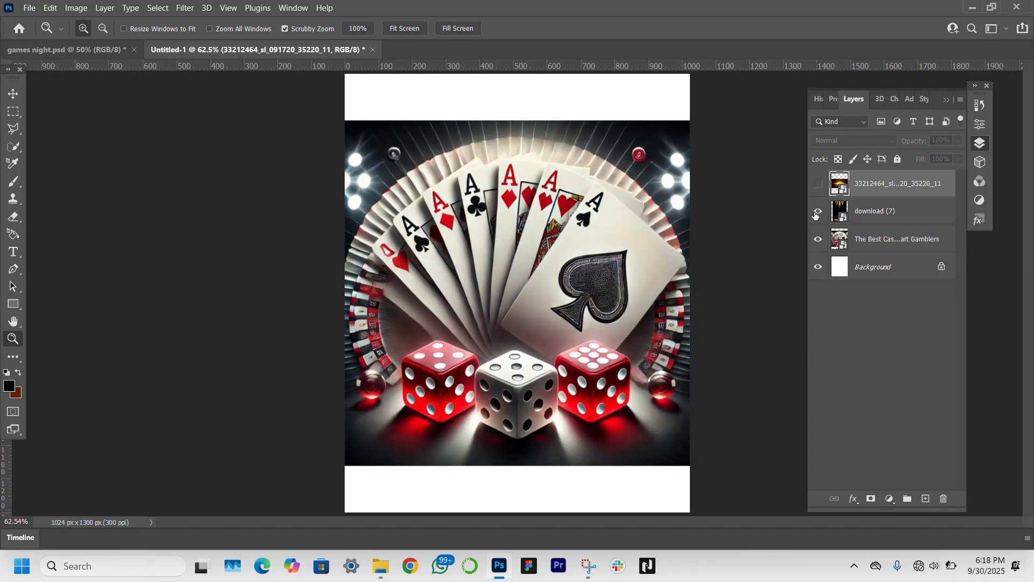
left_click(817, 213)
left_click(819, 240)
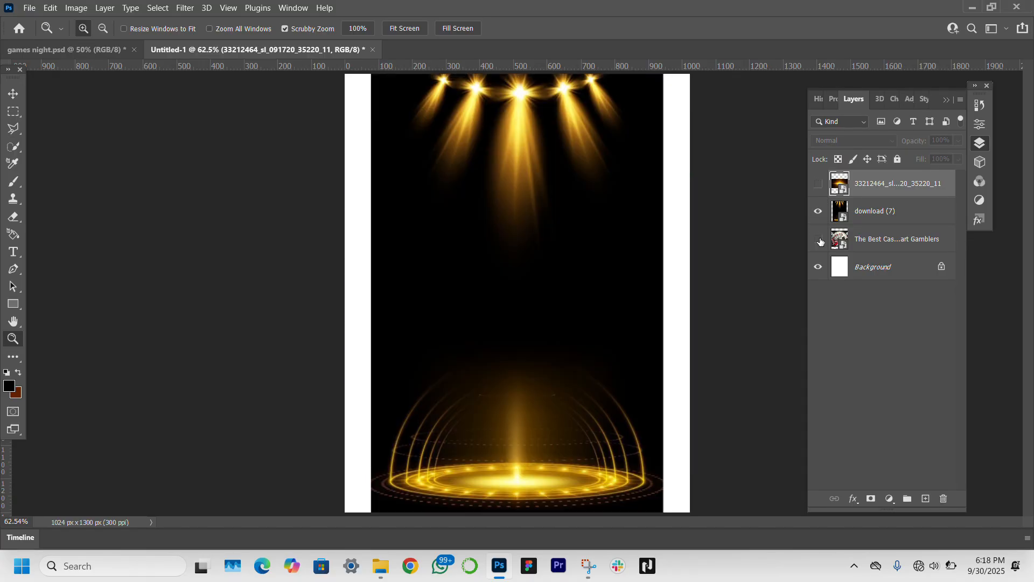
left_click(897, 215)
left_click_drag(897, 215, 892, 260)
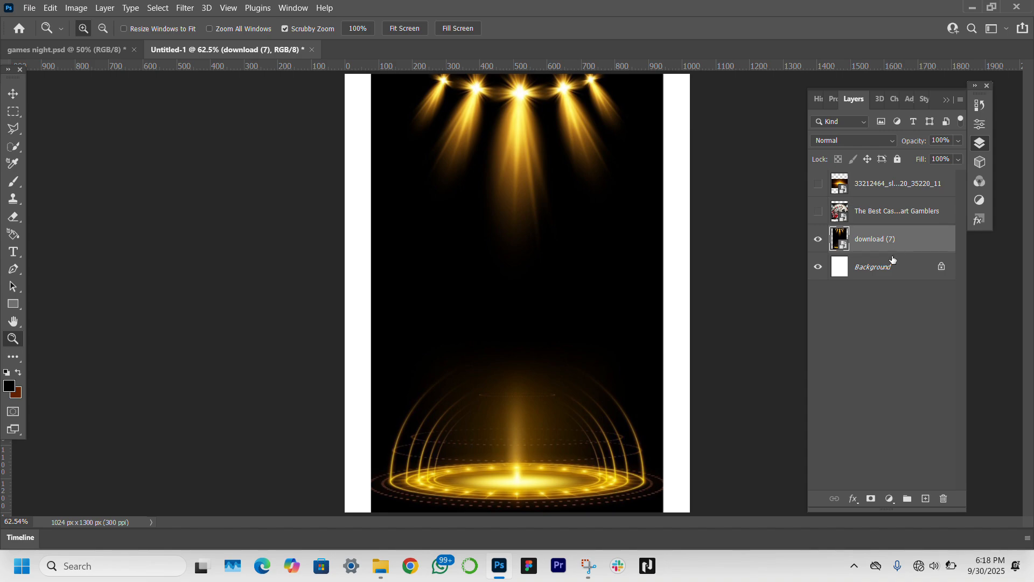
Step: Add a black (000000) Solid Color fill layer directly above the Background layer
left_click(893, 266)
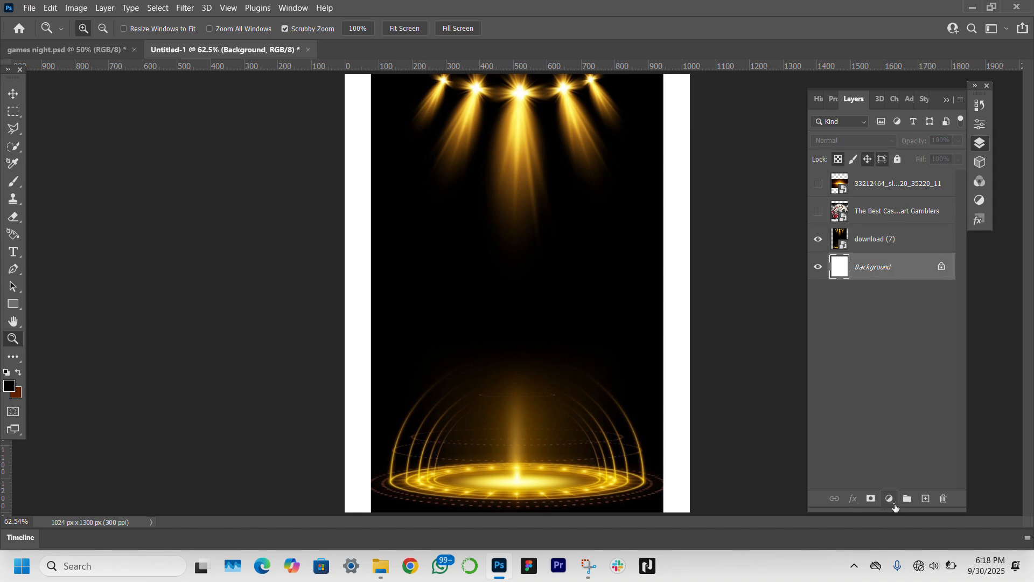
left_click(890, 499)
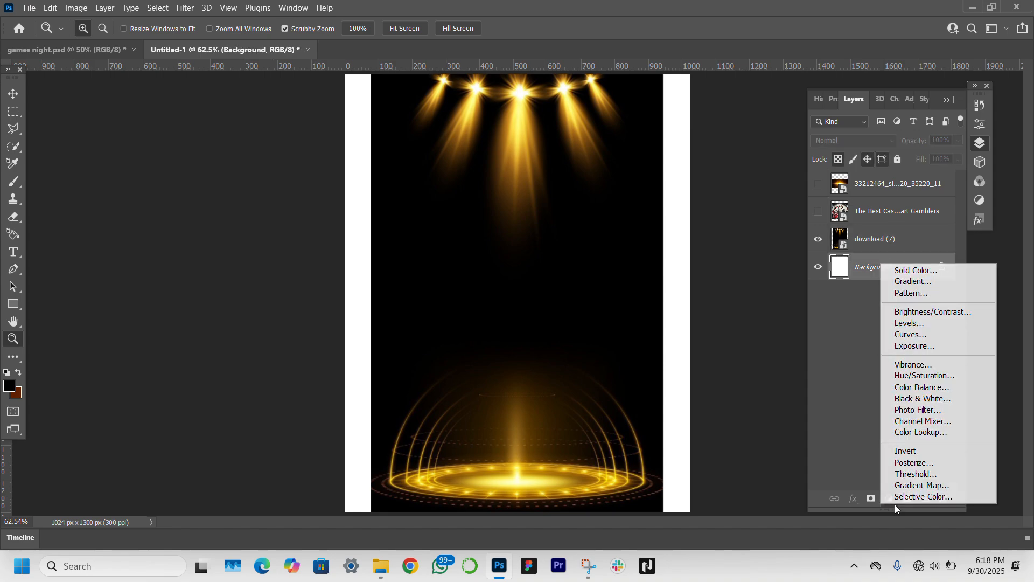
left_click(898, 271)
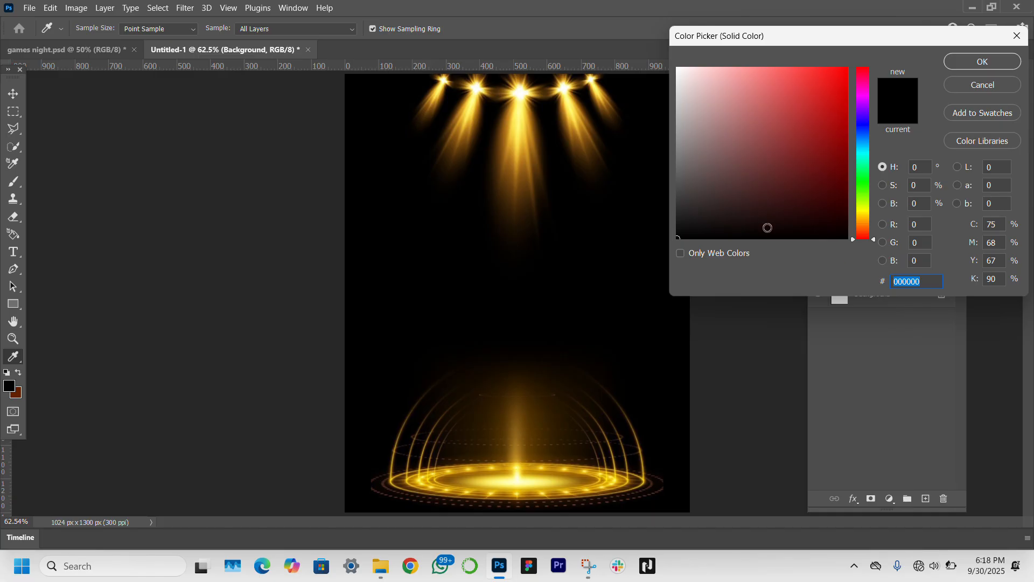
key("Return")
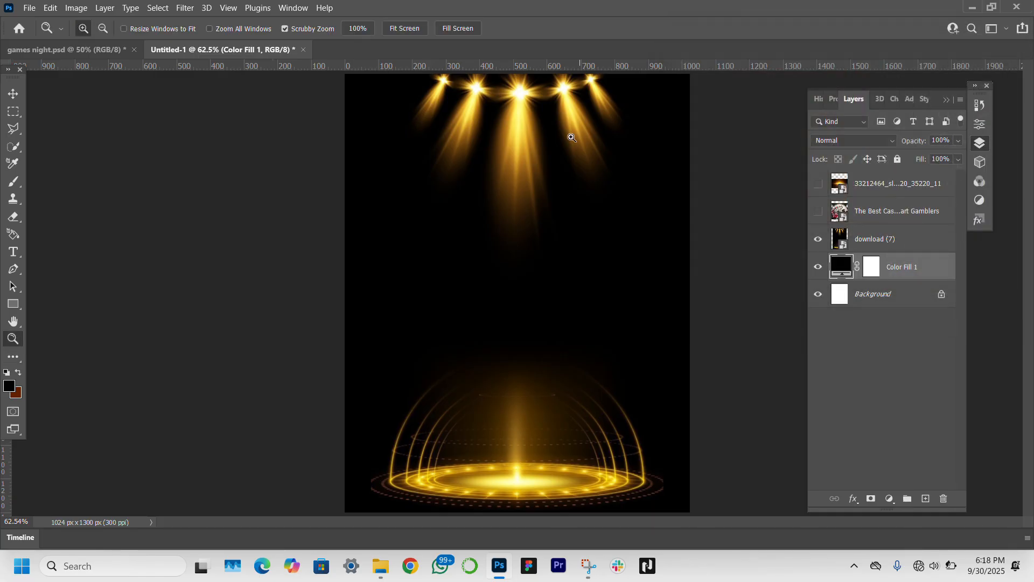
Step: Stretch and enlarge the download (7) stage-light image past the canvas sides and set its blend mode to Linear Dodge (Add)
key("v")
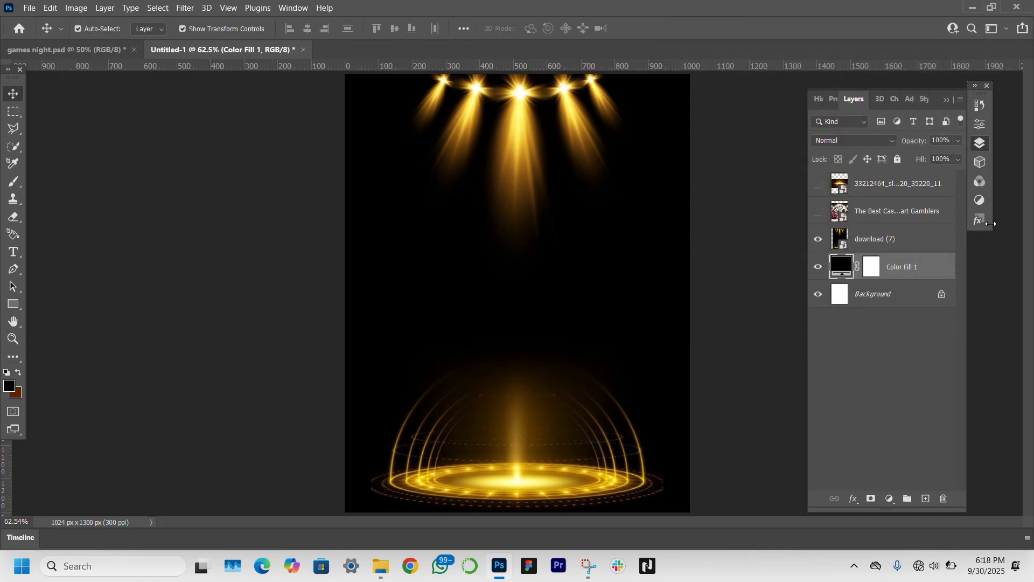
left_click(910, 235)
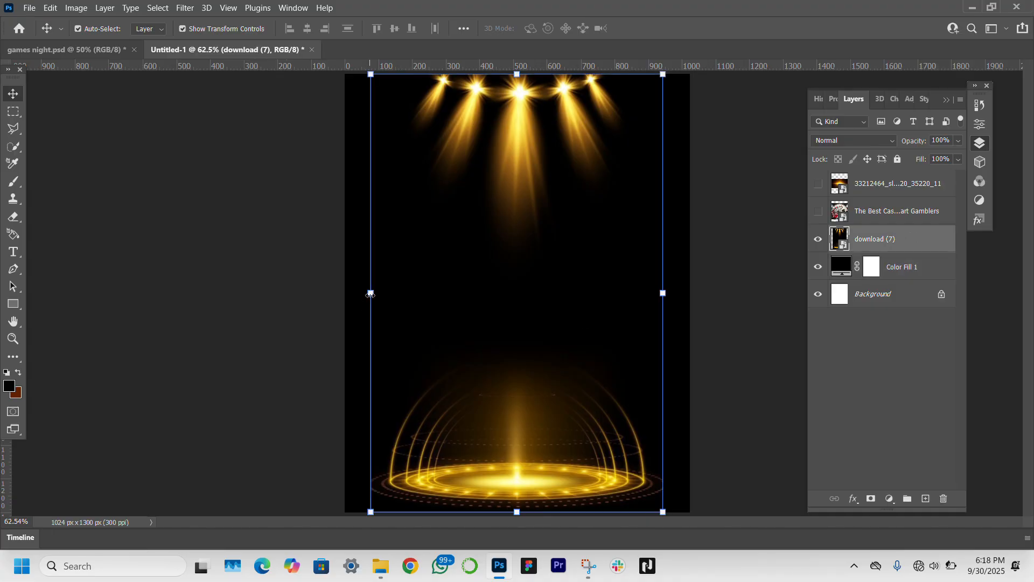
left_click_drag(370, 294, 345, 293)
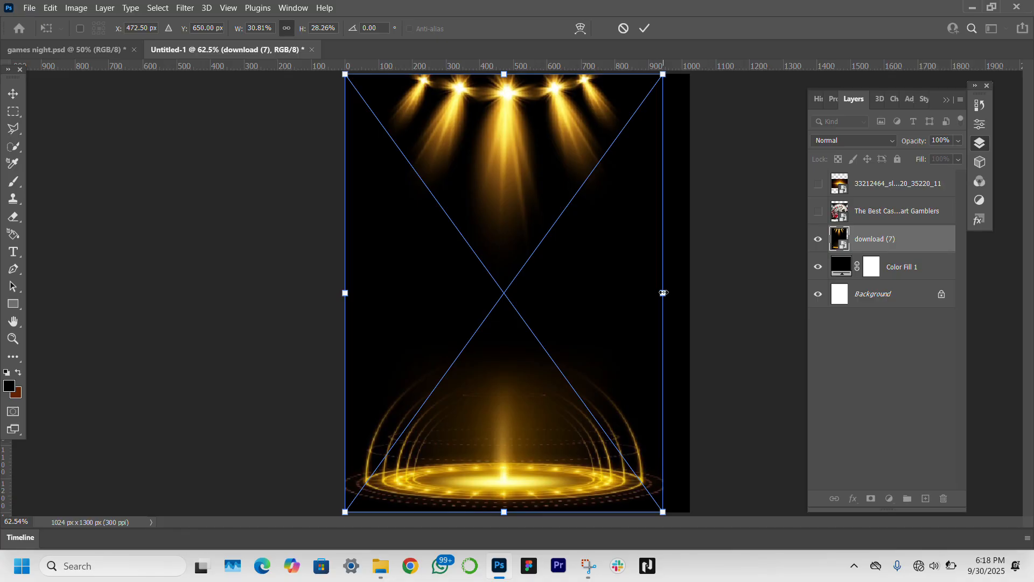
left_click_drag(668, 295, 692, 293)
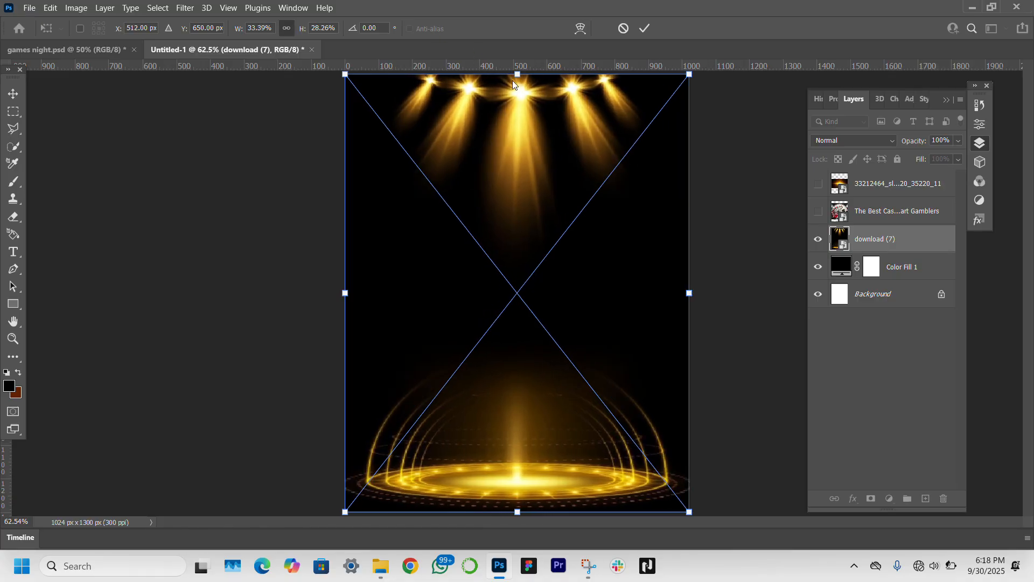
left_click_drag(523, 72, 515, 41)
key("Return")
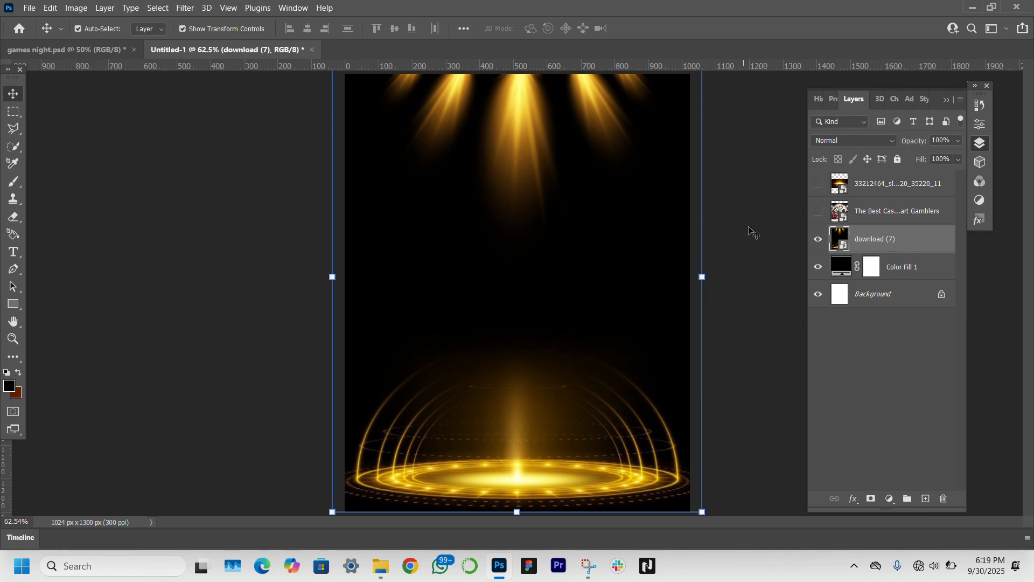
left_click(872, 140)
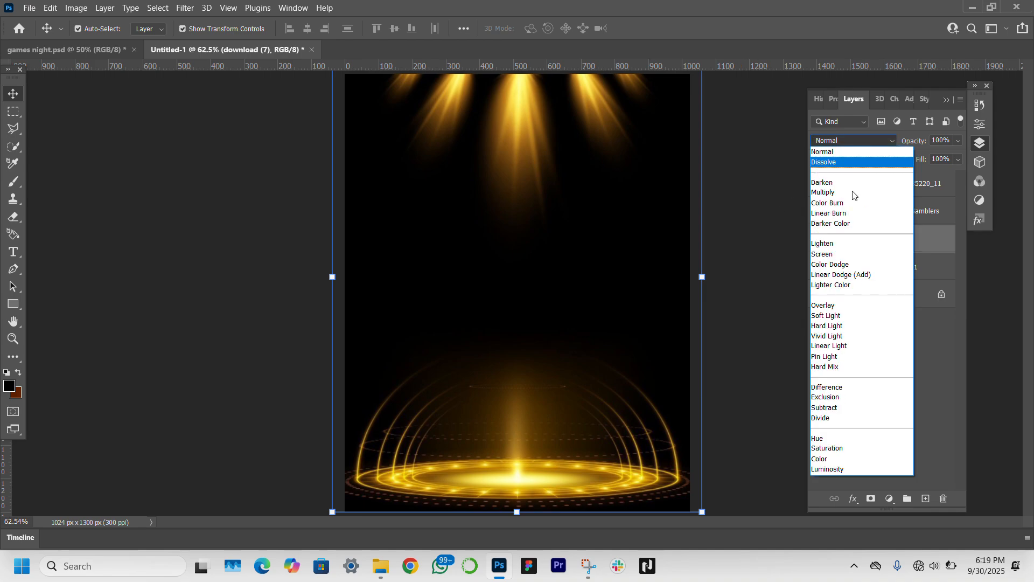
left_click(861, 276)
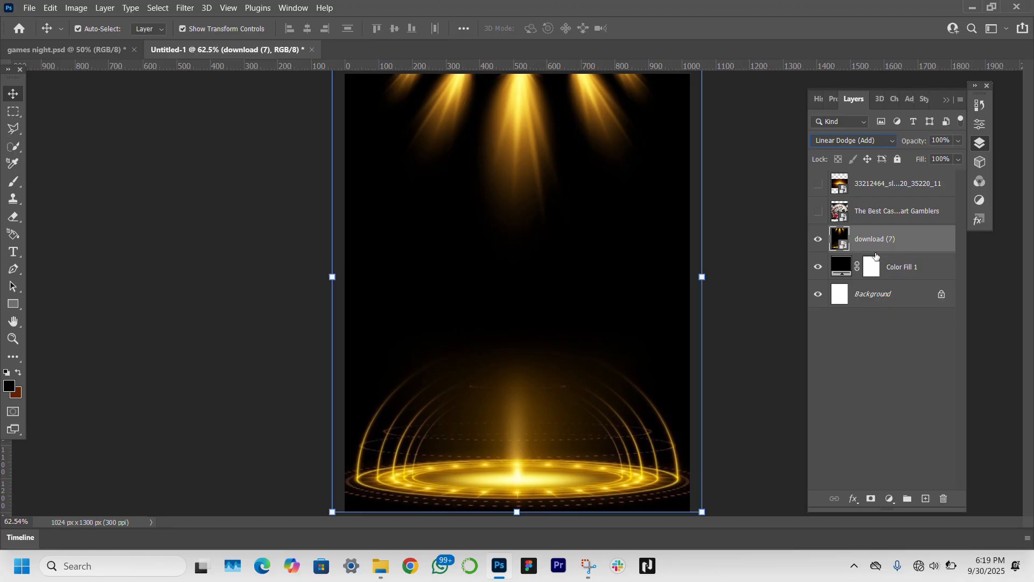
Step: Show the casino cards layer and move the image up to uncover the glowing ring at the canvas bottom
left_click(818, 212)
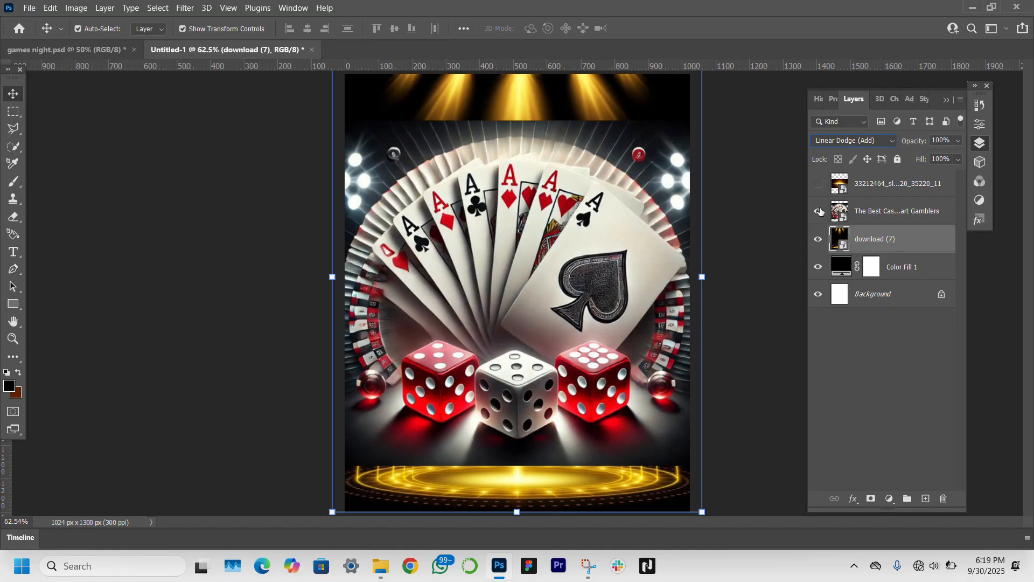
left_click(893, 210)
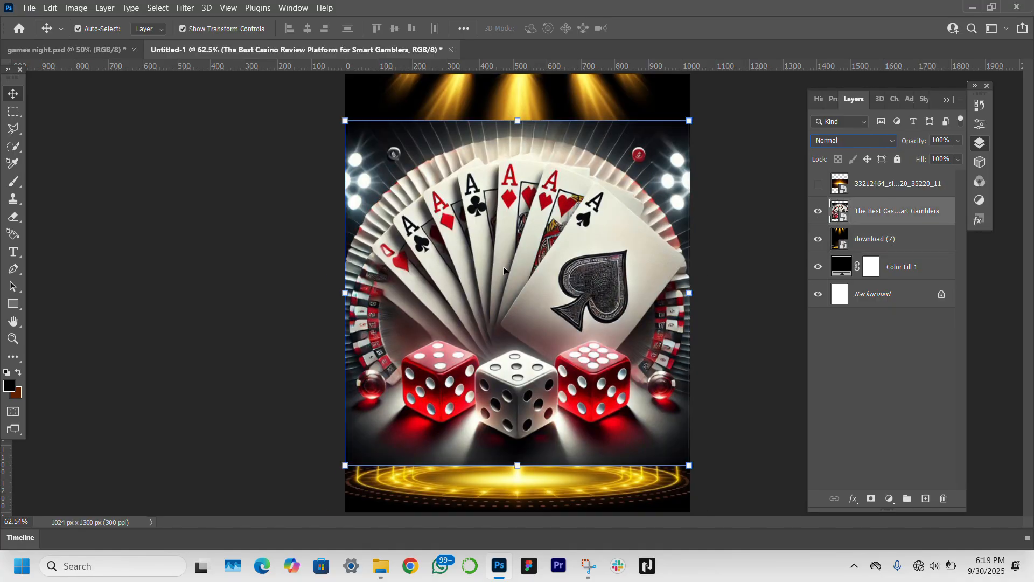
left_click_drag(493, 268, 494, 230)
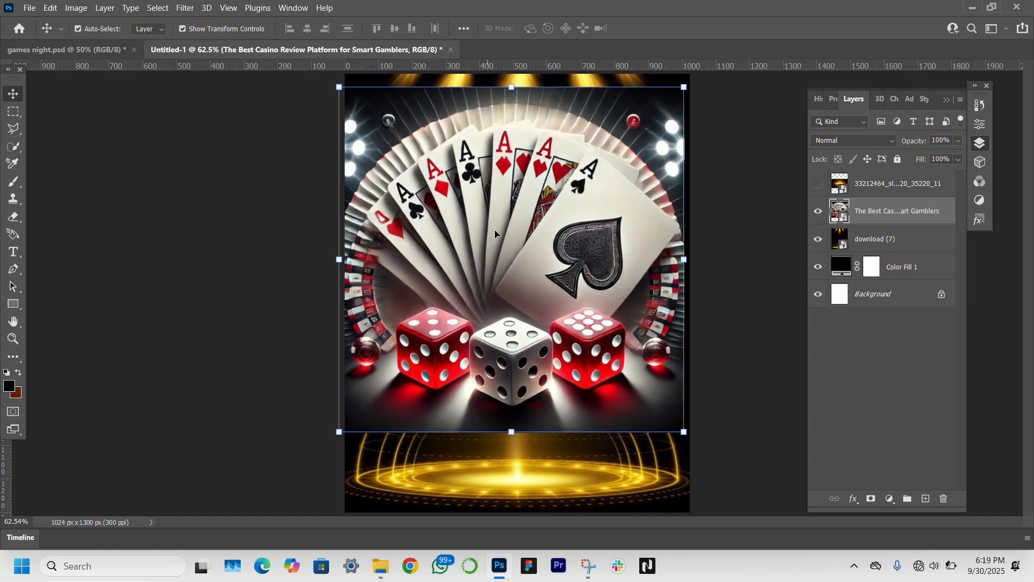
Step: Add a layer mask to the casino cards layer and paint out the image's hard edges with a soft black 300 px brush
left_click(872, 500)
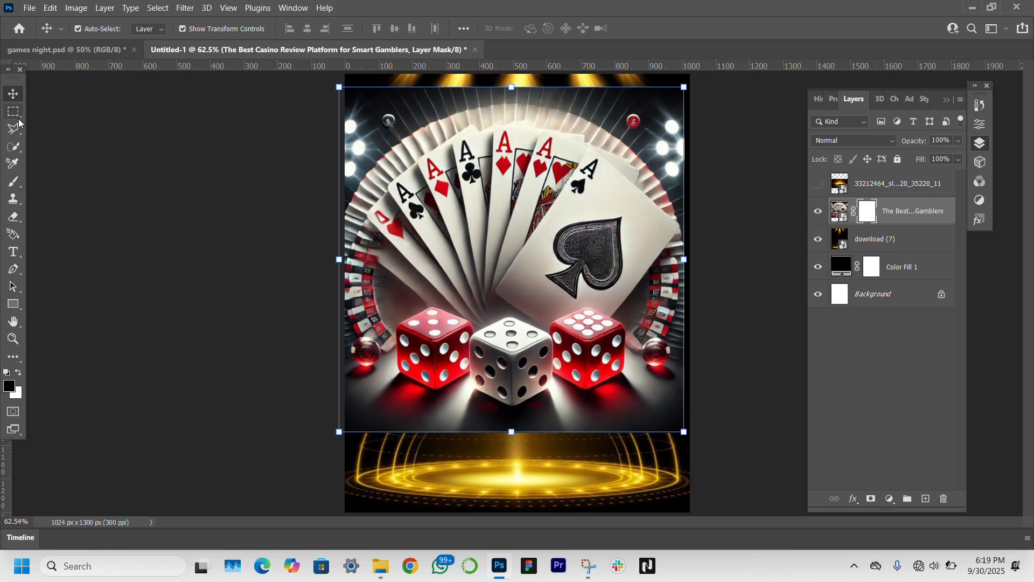
left_click(14, 182)
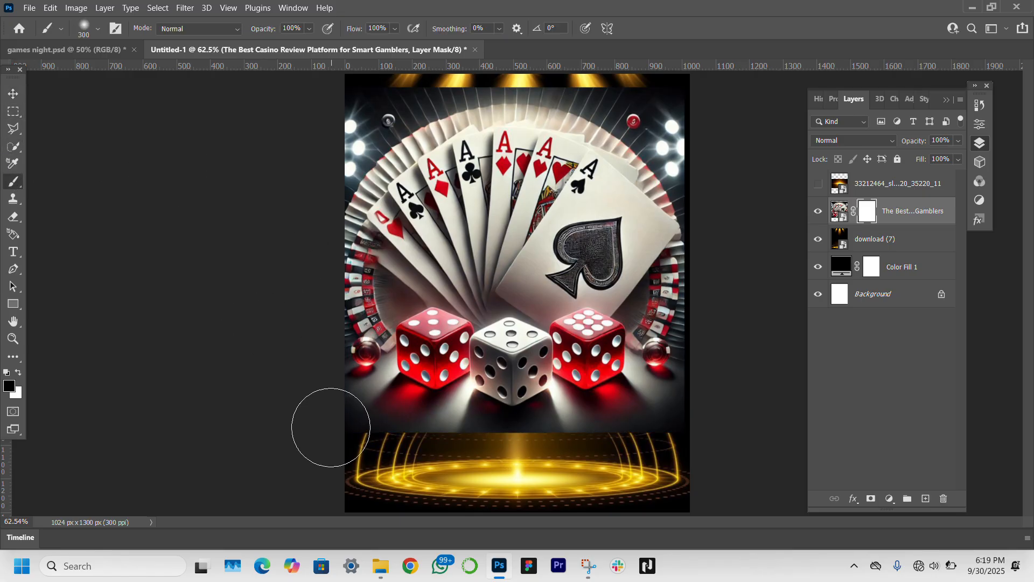
mouse_move(331, 430)
left_mouse_down()
mouse_move(373, 436)
mouse_move(346, 440)
mouse_move(419, 438)
mouse_move(489, 463)
mouse_move(561, 455)
mouse_move(510, 467)
mouse_move(567, 469)
mouse_move(688, 442)
mouse_move(714, 312)
mouse_move(700, 181)
mouse_move(648, 67)
mouse_move(513, 48)
mouse_move(485, 64)
mouse_move(619, 55)
mouse_move(573, 43)
mouse_move(423, 69)
mouse_move(363, 104)
mouse_move(297, 235)
mouse_move(316, 424)
mouse_move(315, 146)
mouse_move(524, 51)
mouse_move(644, 89)
mouse_move(737, 213)
left_mouse_up()
Step: Scale the masked casino cards image to about 115.91% and reposition it, roughly centred, over the upper part of the canvas
key("v")
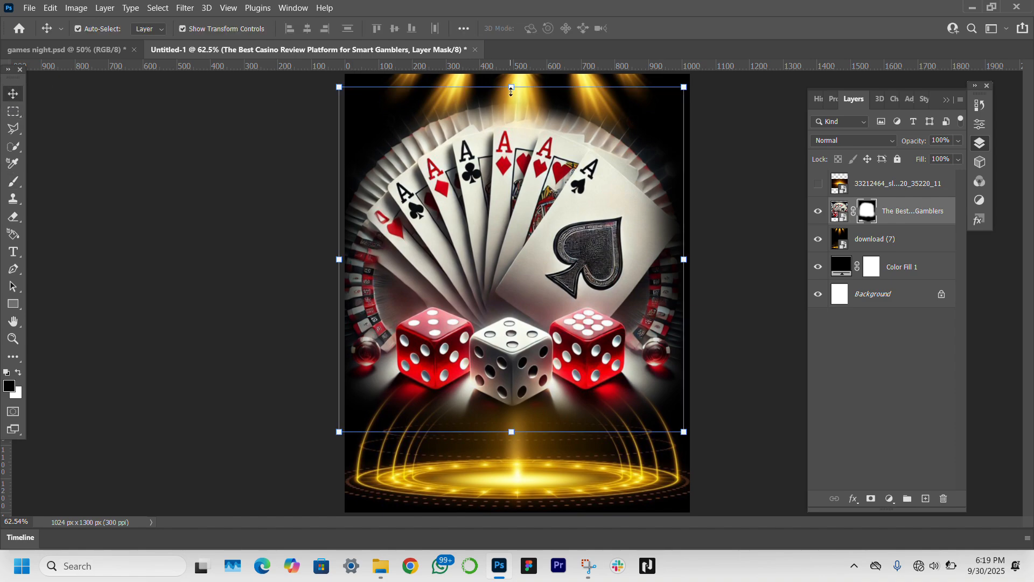
left_click_drag(511, 88, 504, 37)
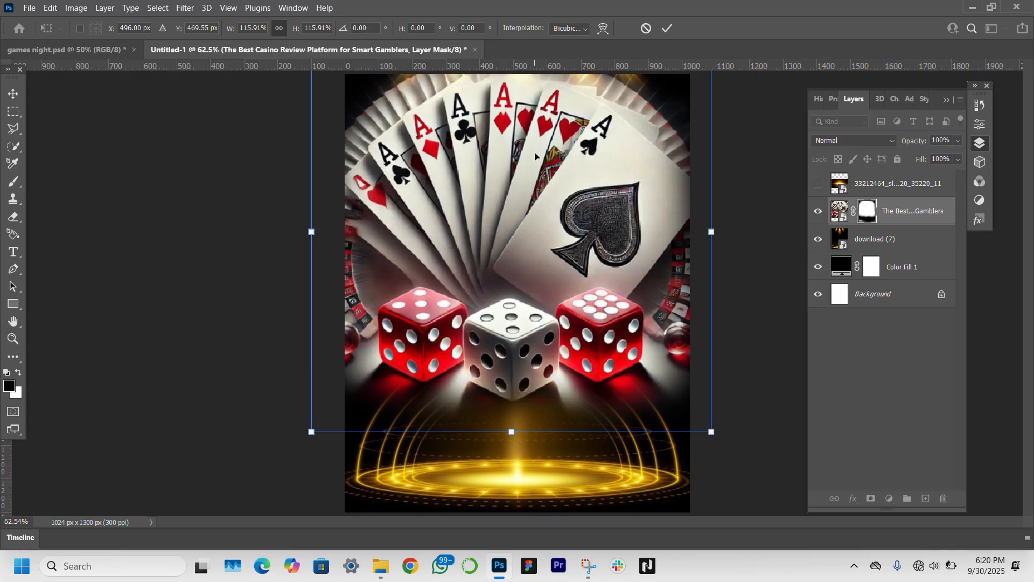
mouse_move(534, 156)
left_mouse_down()
mouse_move(537, 165)
mouse_move(530, 150)
left_mouse_up()
key("Return")
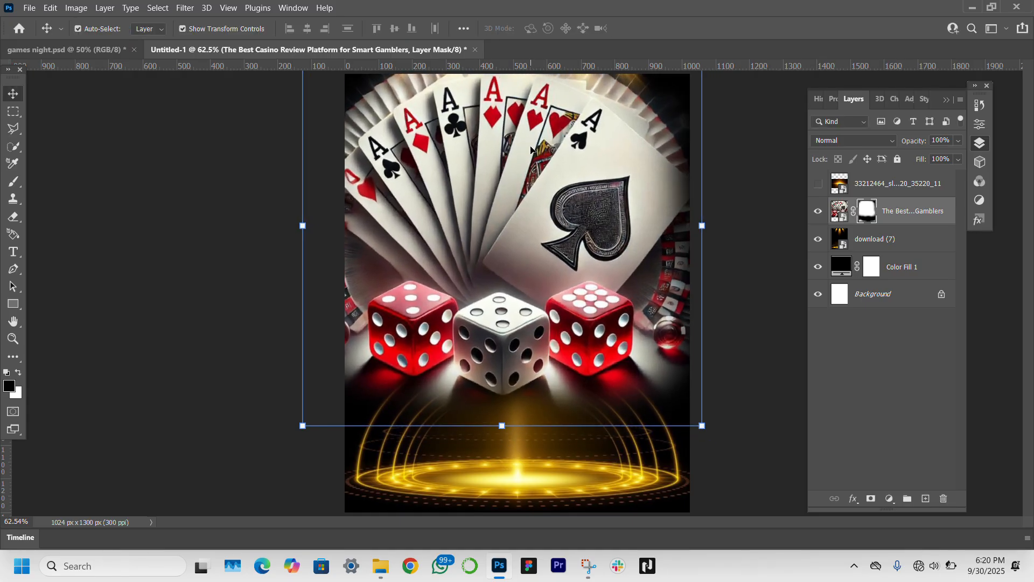
left_click_drag(527, 157, 537, 156)
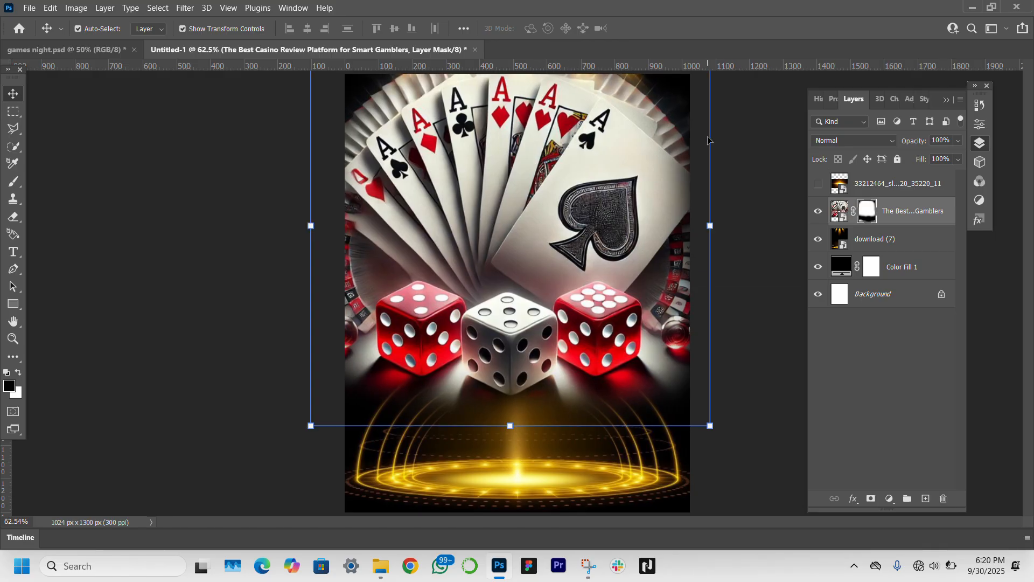
Step: Set the casino cards layer's blend mode to Screen and shrink the image slightly from both sides to fit the canvas better
left_click(861, 142)
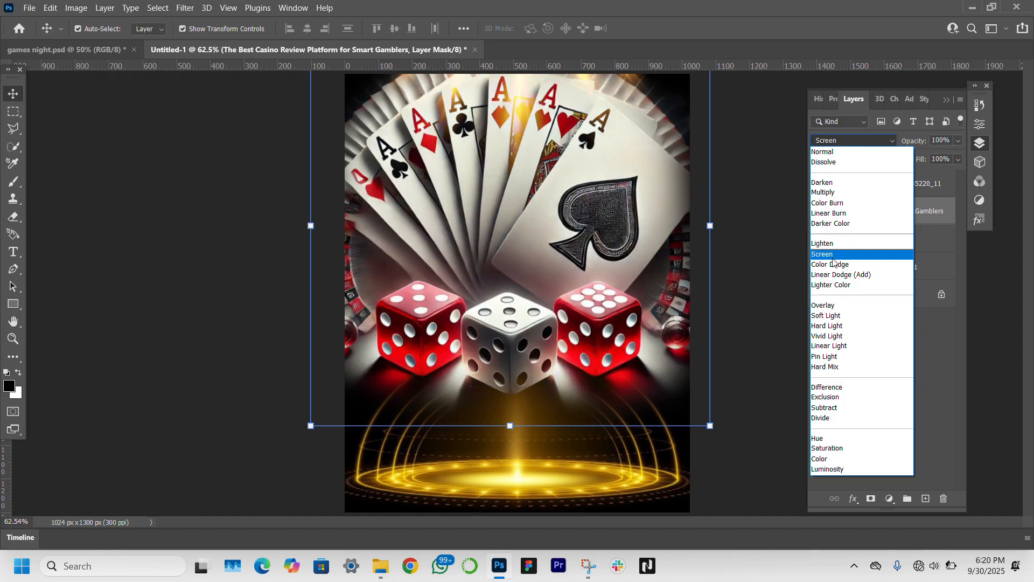
left_click(833, 255)
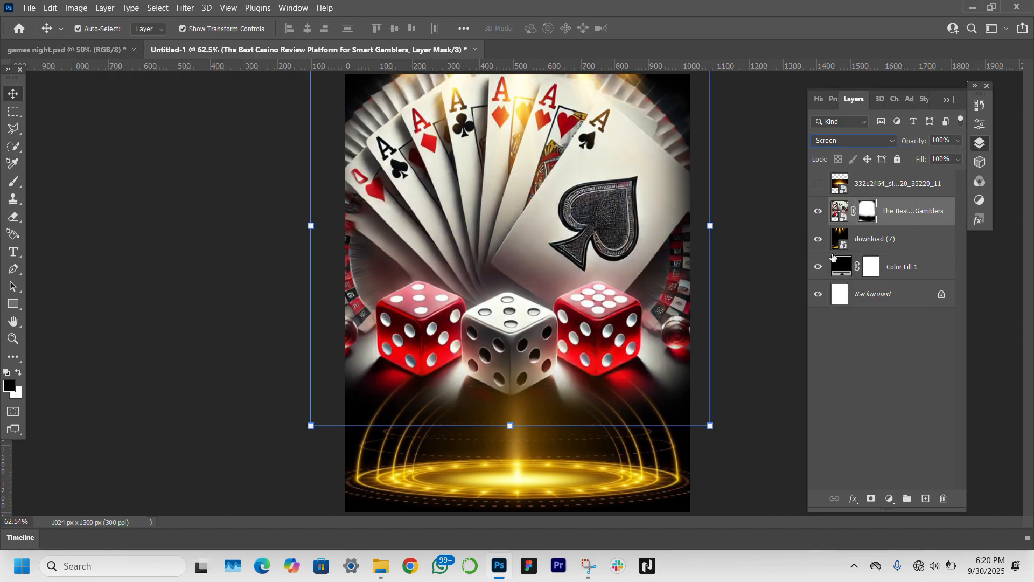
left_click_drag(711, 226, 702, 227)
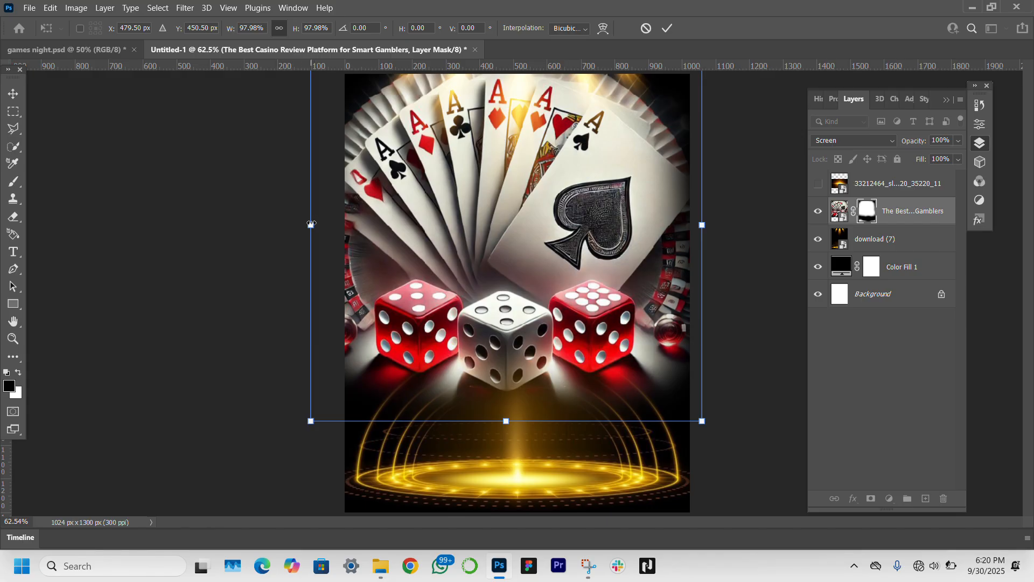
left_click_drag(313, 224, 321, 222)
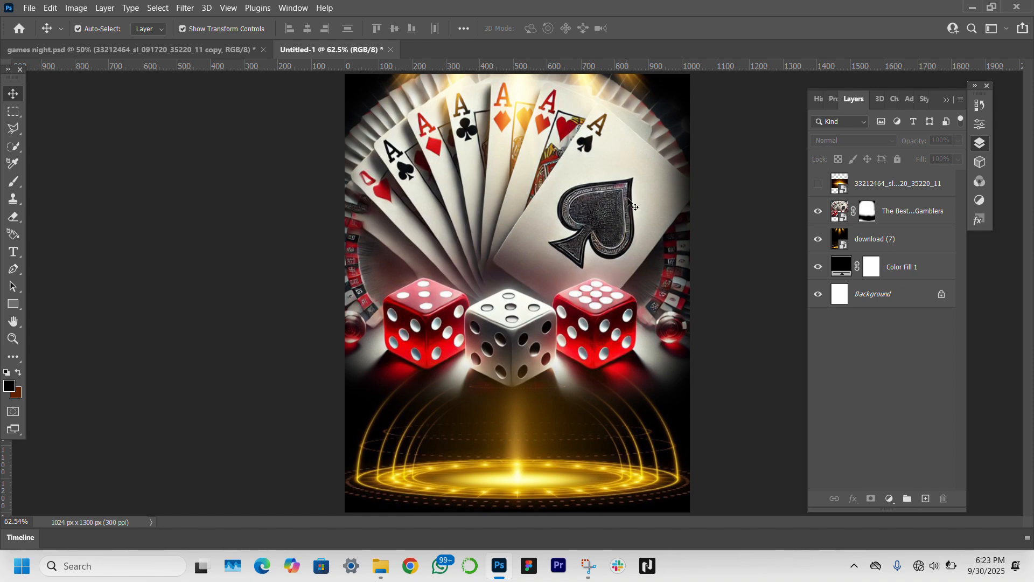
Step: Show the golden flare layer, duplicate it and hide the duplicate
left_click(818, 184)
left_click(898, 180)
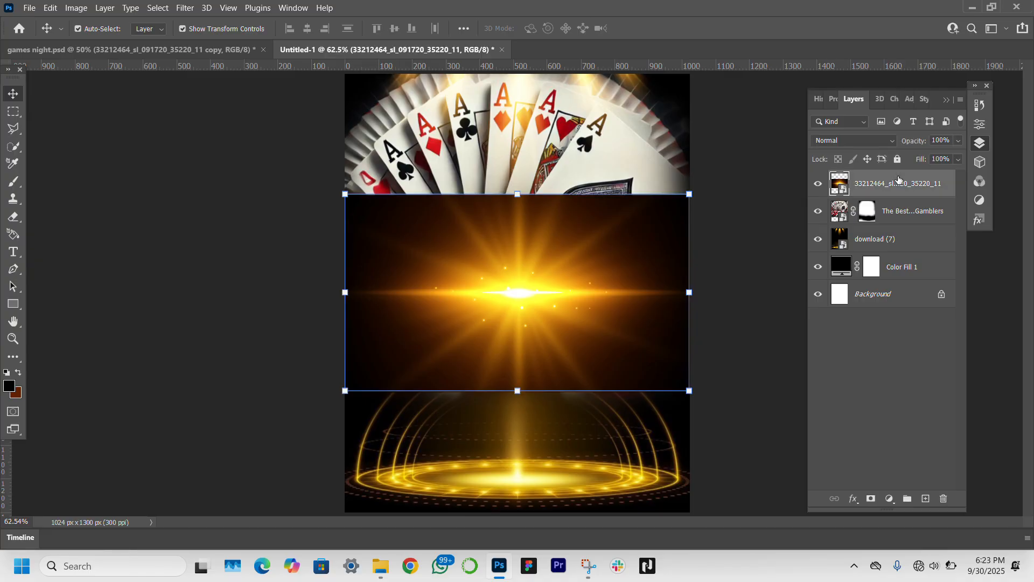
key("ctrl+j")
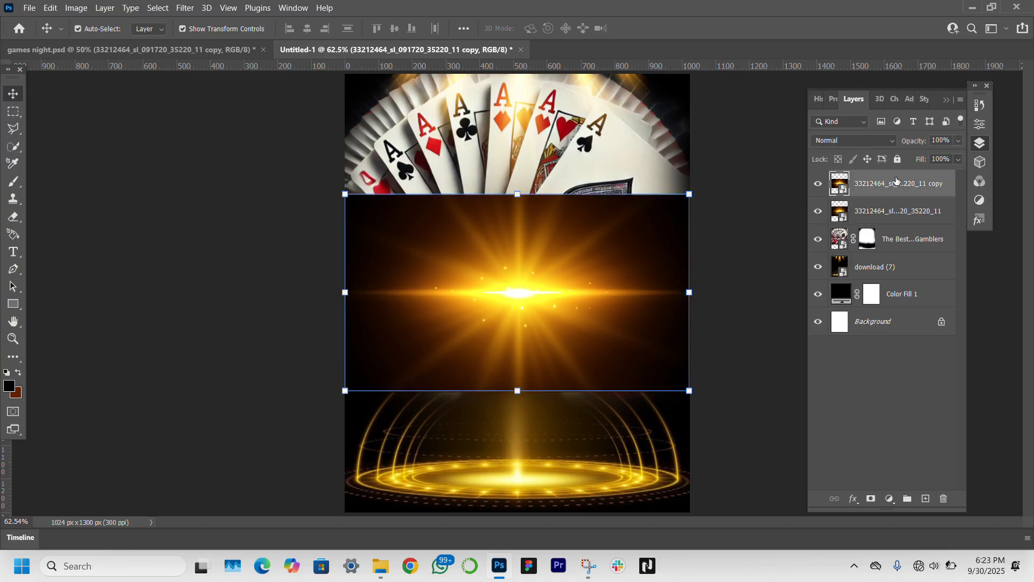
left_click(818, 185)
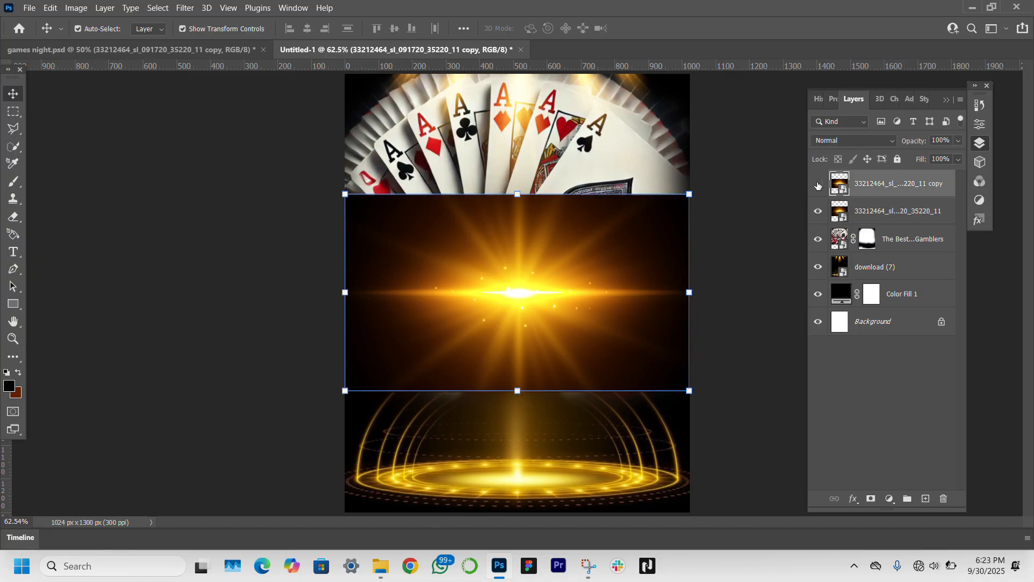
Step: Set the original golden flare layer's blend mode to Overlay
left_click(899, 207)
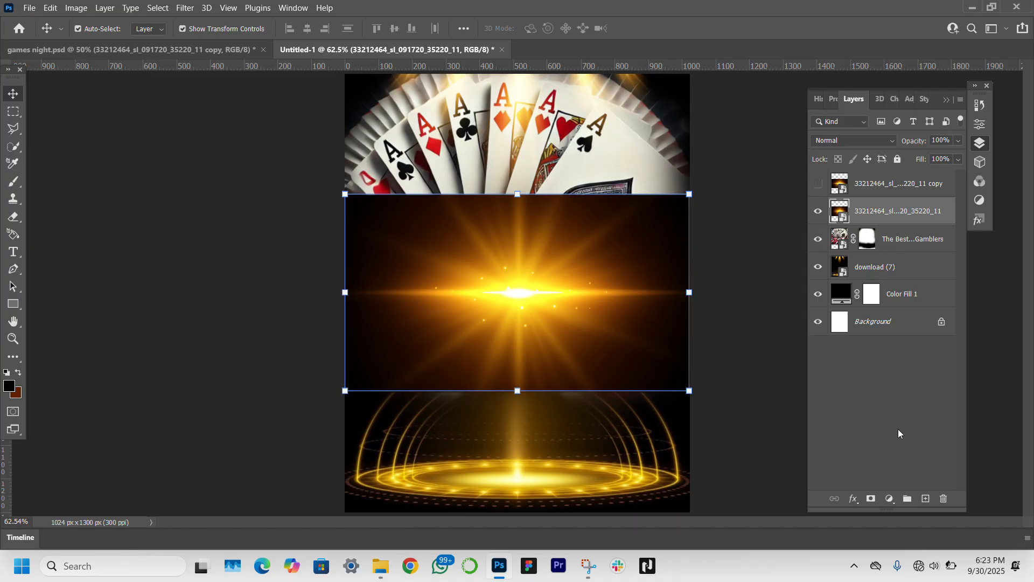
left_click(852, 139)
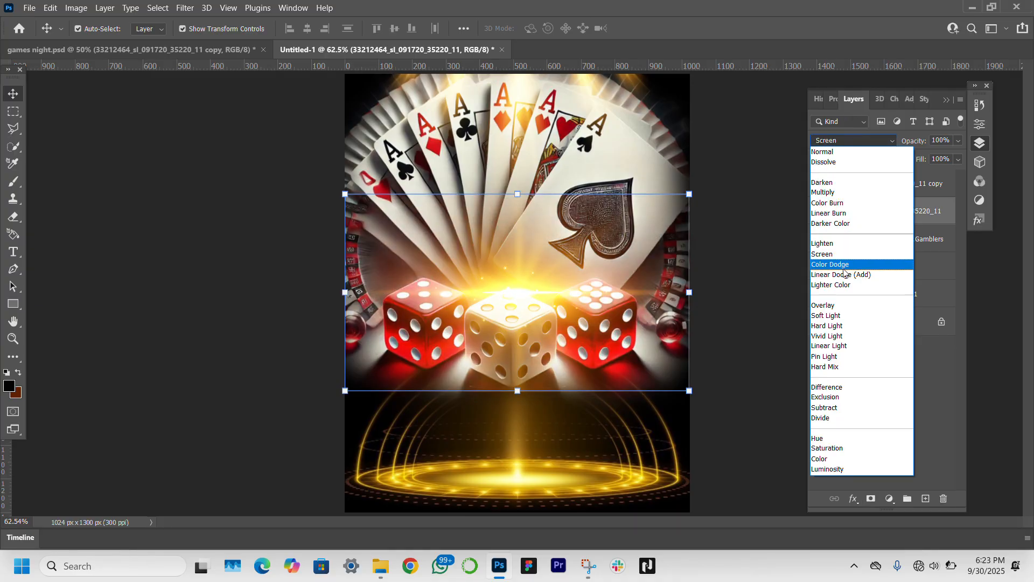
left_click(845, 306)
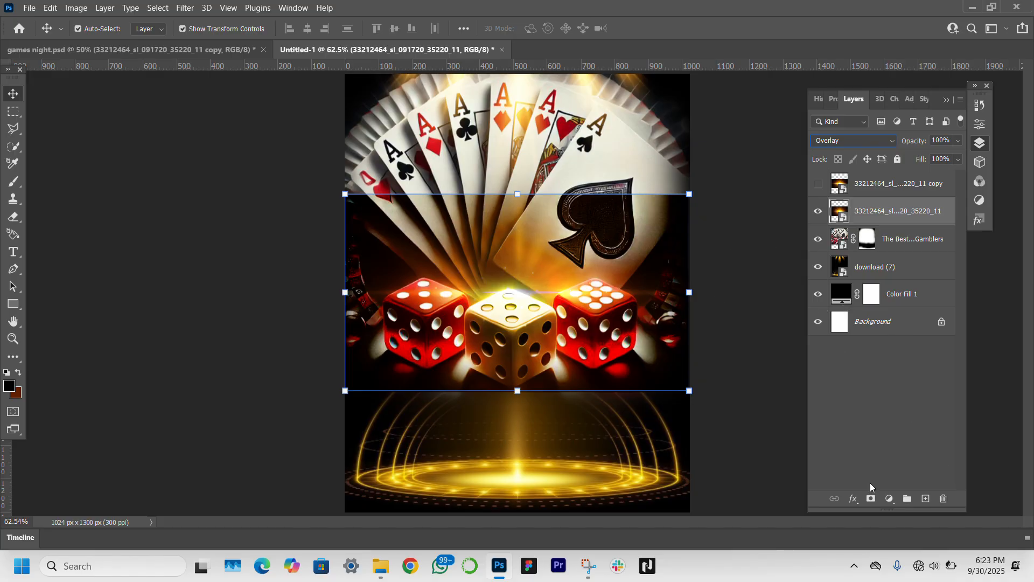
Step: Add a layer mask to the Overlay flare and paint out its hard edges with a soft black 300 px brush
left_click(870, 497)
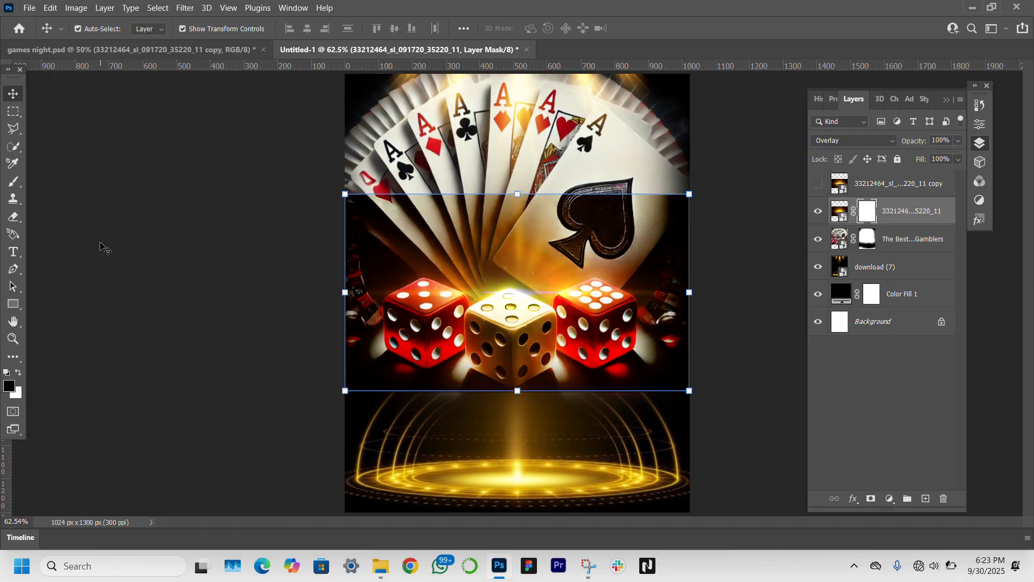
left_click(12, 186)
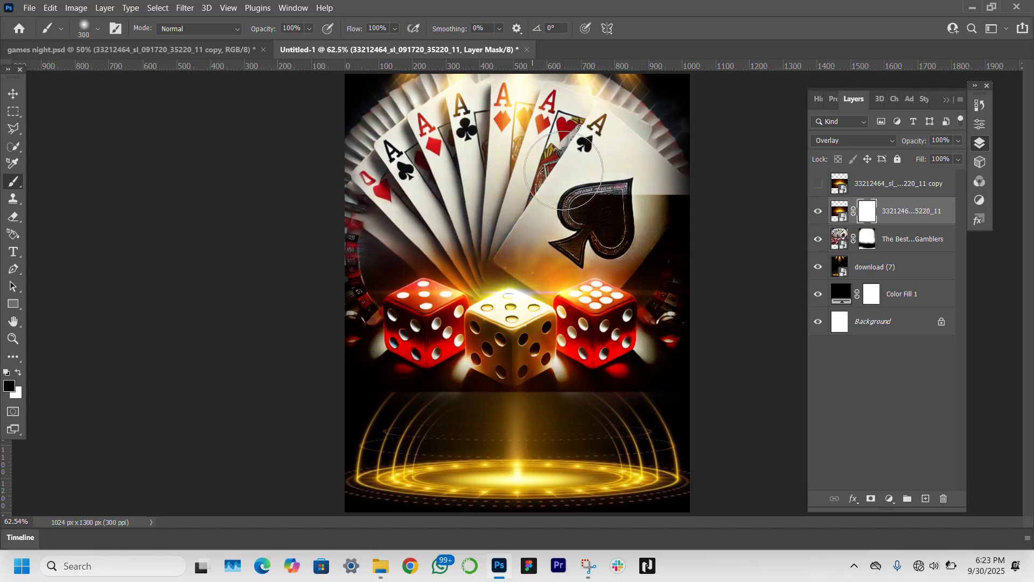
mouse_move(735, 342)
left_mouse_down()
mouse_move(708, 376)
mouse_move(582, 425)
mouse_move(662, 398)
mouse_move(494, 418)
mouse_move(578, 404)
mouse_move(461, 374)
mouse_move(570, 368)
mouse_move(557, 389)
mouse_move(702, 352)
mouse_move(682, 369)
mouse_move(512, 408)
mouse_move(404, 407)
mouse_move(369, 401)
mouse_move(436, 408)
mouse_move(303, 335)
mouse_move(382, 389)
mouse_move(341, 323)
left_mouse_up()
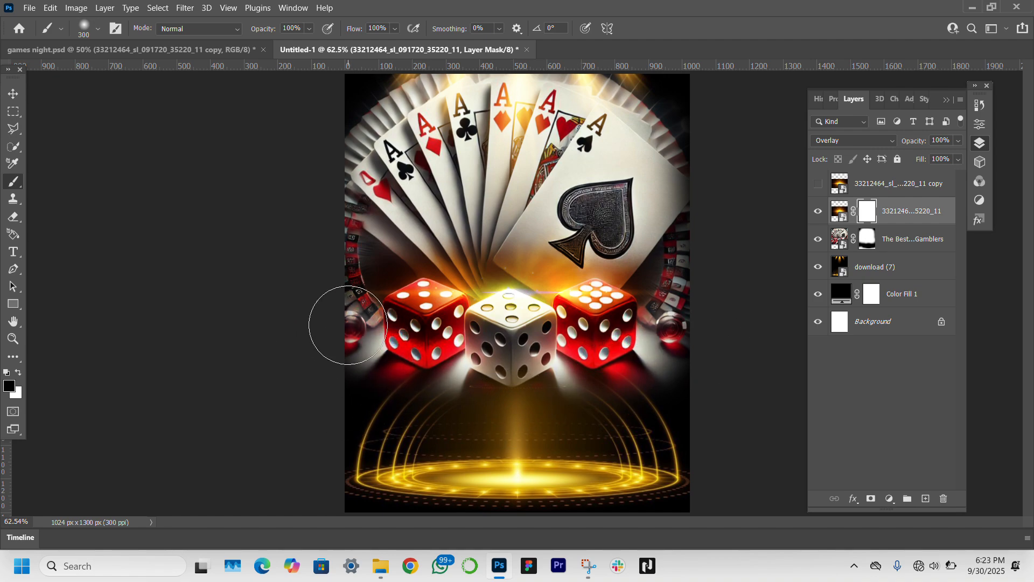
mouse_move(302, 205)
left_mouse_down()
mouse_move(347, 430)
mouse_move(537, 414)
mouse_move(726, 357)
left_mouse_up()
Step: Scale the masked Overlay flare to about 116.72% and shift it slightly down so it sits centred over the dice
left_click(14, 97)
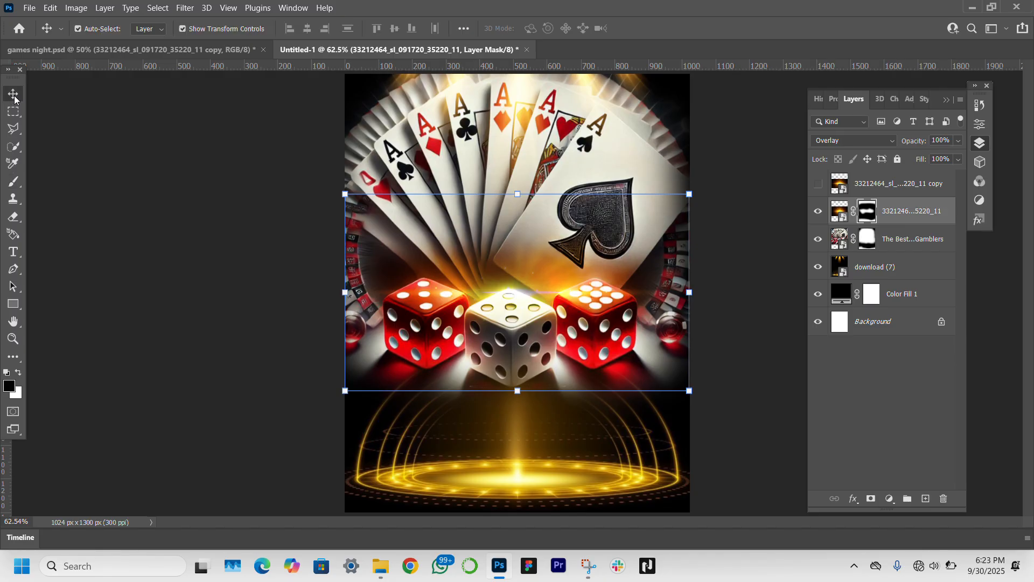
left_click_drag(348, 291, 303, 295)
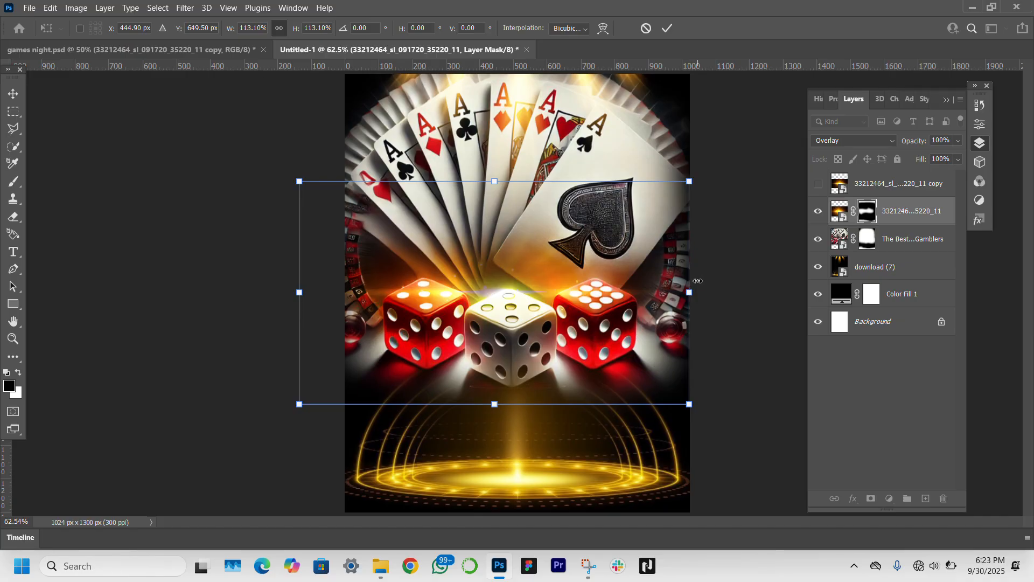
left_click_drag(695, 291, 703, 291)
left_click_drag(535, 290, 542, 294)
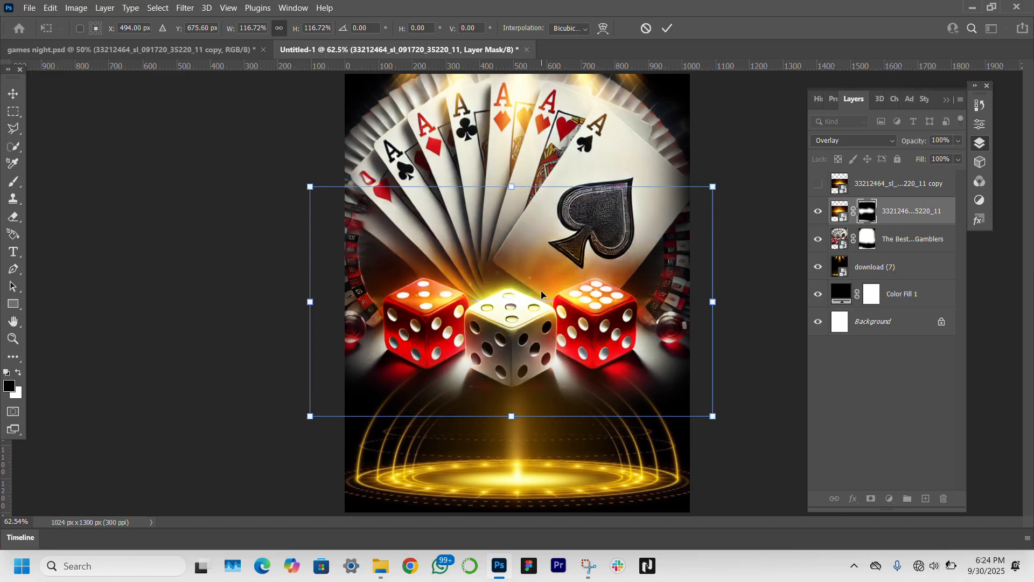
key("Return")
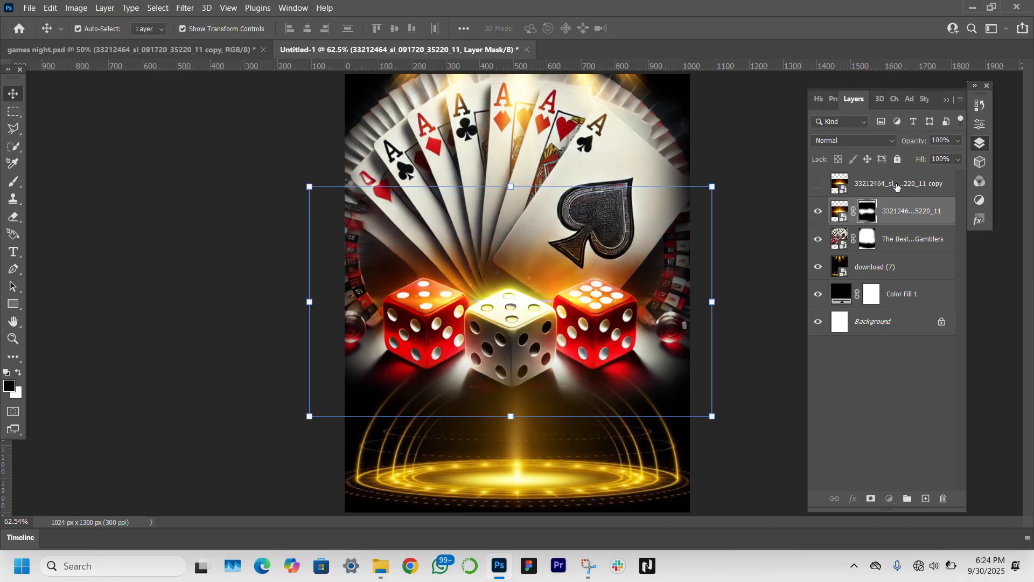
Step: Place the flare copy visibly beneath the casino cards layer and set its blend mode to Linear Dodge (Add)
left_click_drag(895, 184, 901, 252)
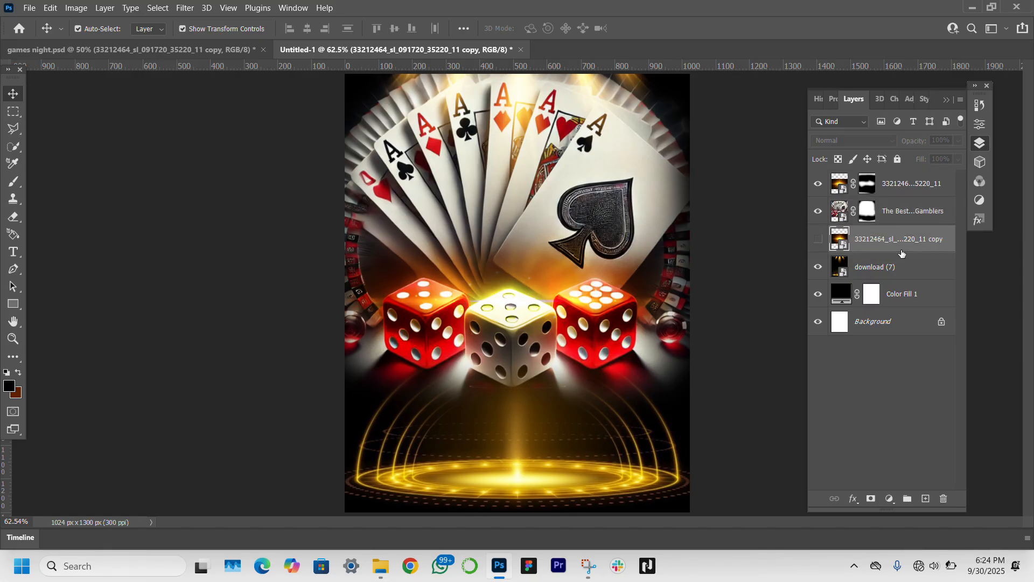
left_click(819, 238)
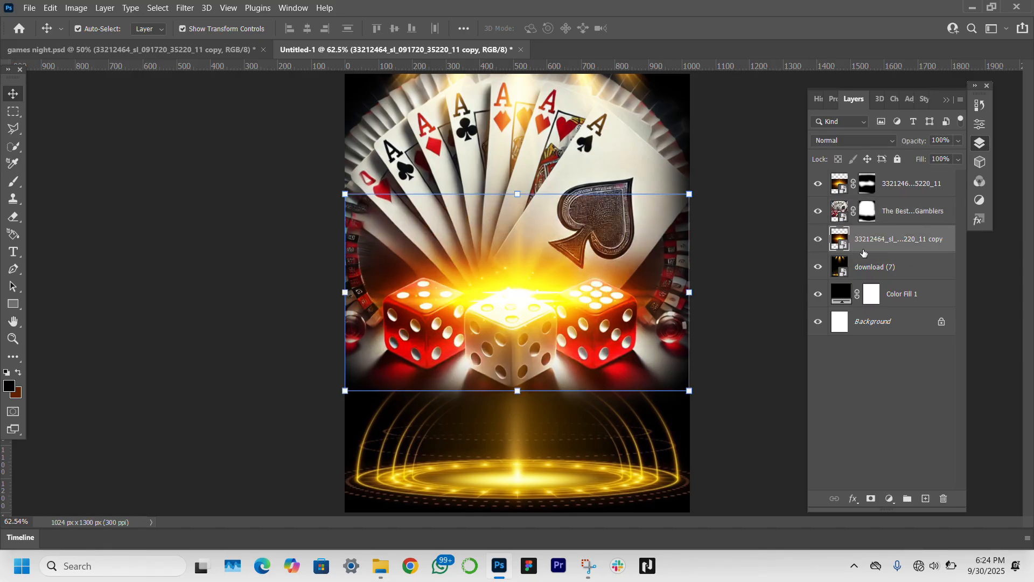
left_click(847, 138)
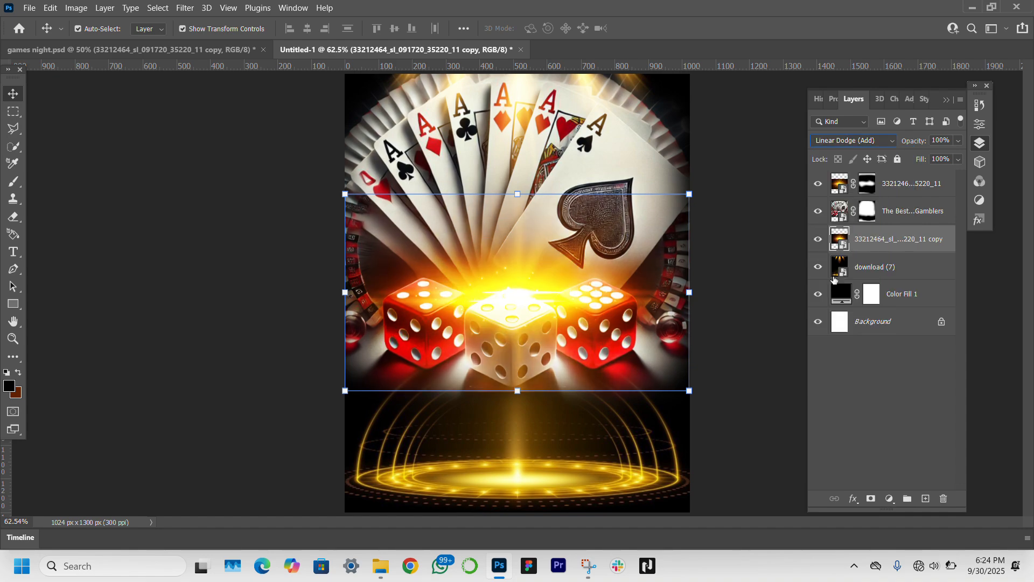
Step: Move the flare copy down so its bright centre sits at the base of the white die
left_click(688, 292)
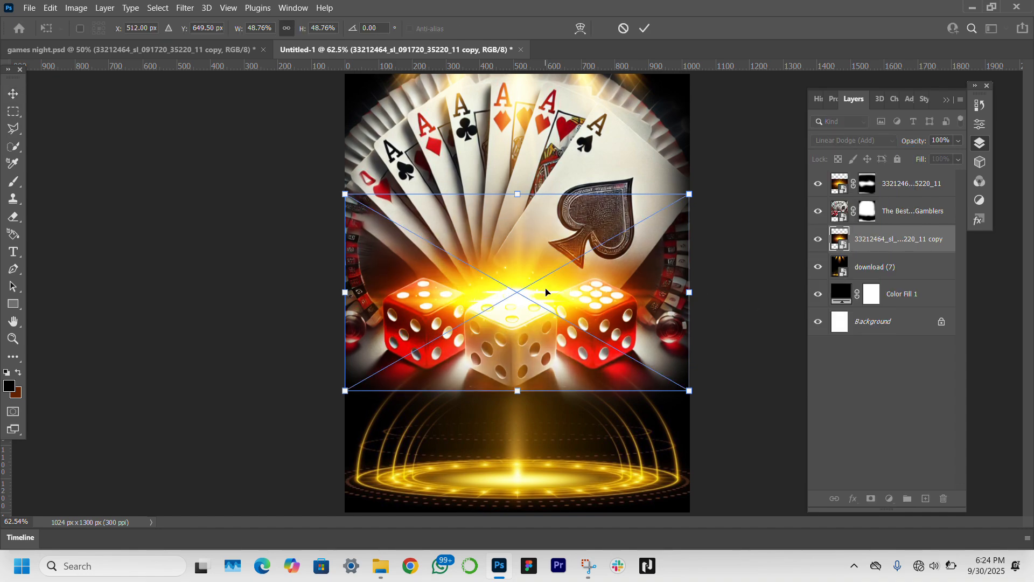
left_click_drag(547, 293, 536, 371)
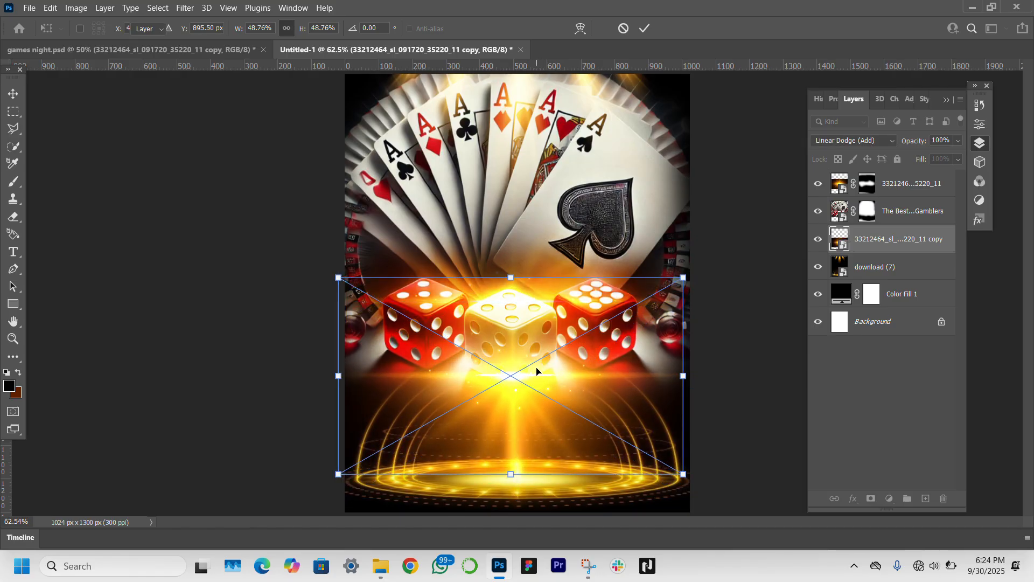
key("Return")
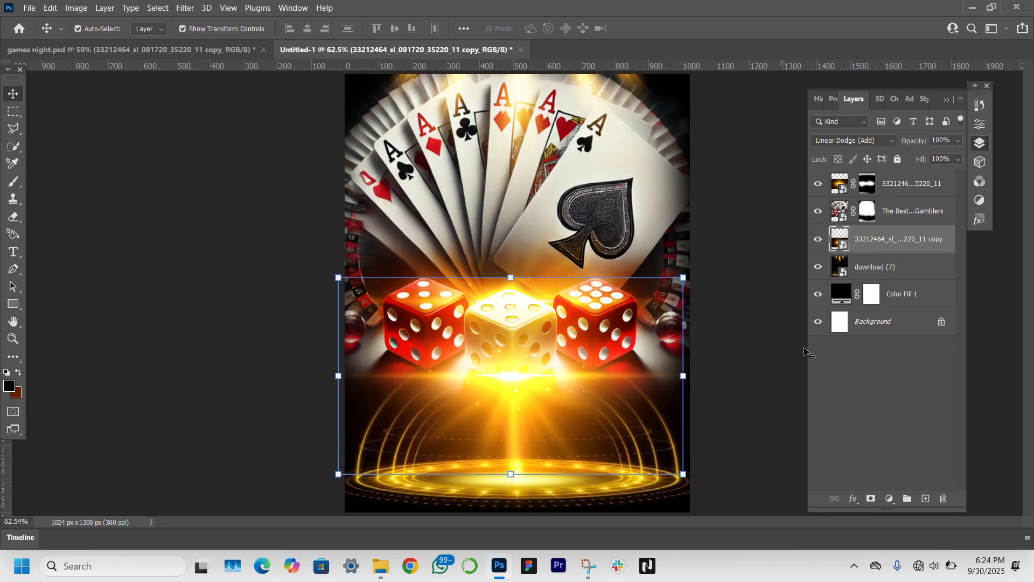
Step: Add a layer mask to the flare copy and paint out its outer edges with a soft black 300 px brush
left_click(870, 498)
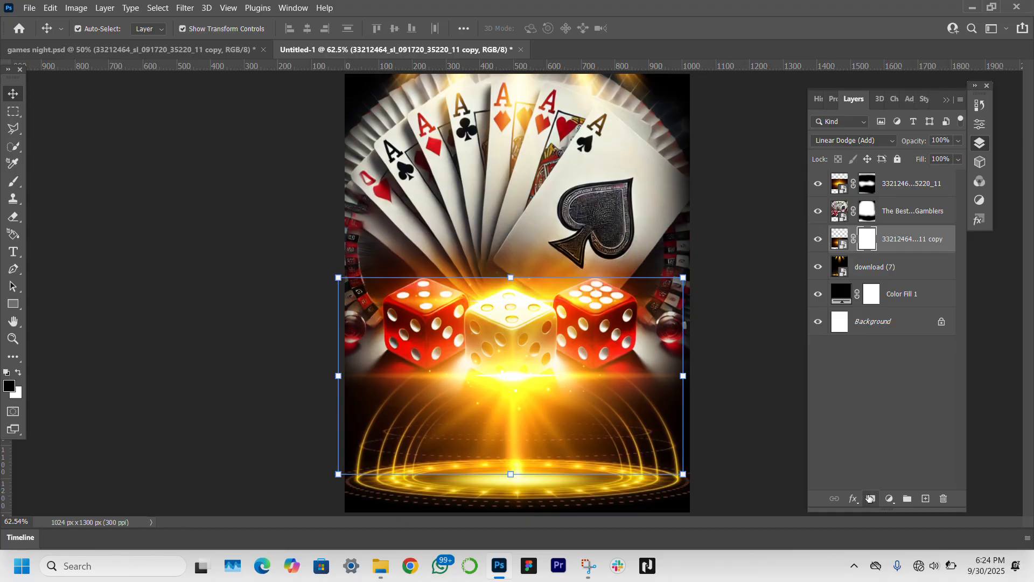
left_click(13, 182)
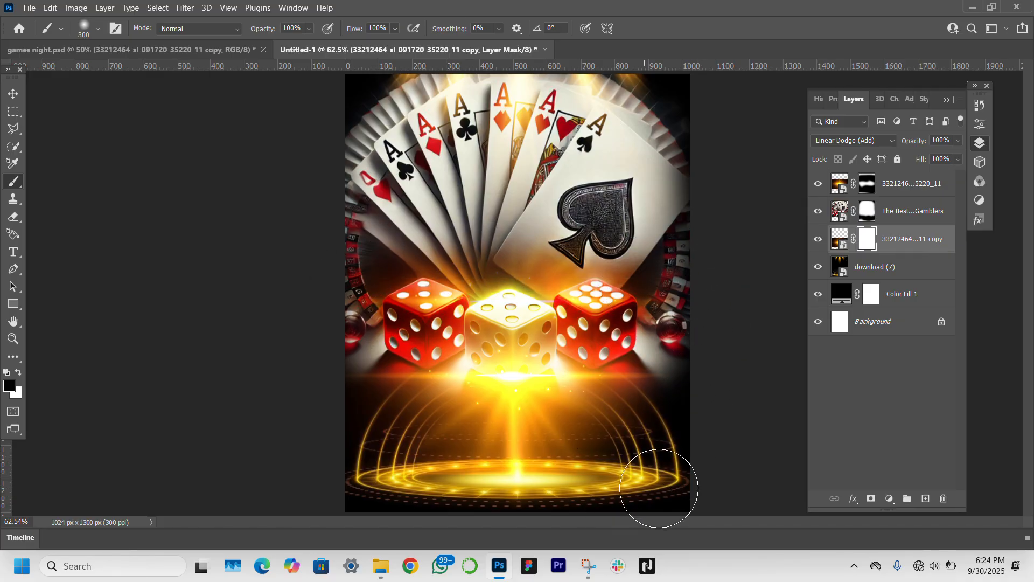
mouse_move(660, 487)
left_mouse_down()
mouse_move(558, 447)
mouse_move(525, 474)
mouse_move(509, 511)
mouse_move(396, 481)
mouse_move(291, 374)
mouse_move(317, 264)
mouse_move(409, 267)
mouse_move(383, 258)
left_mouse_up()
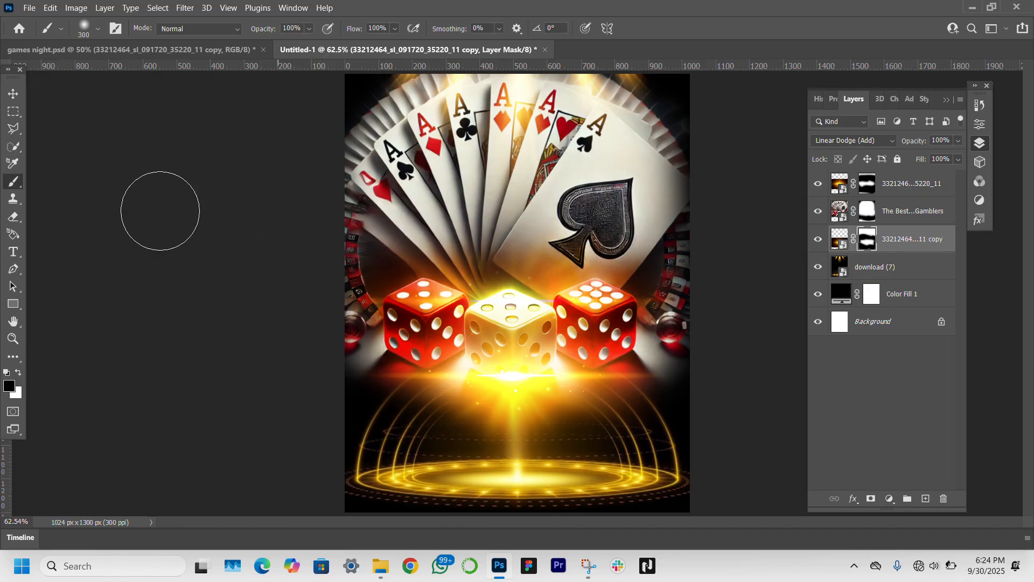
left_click(12, 92)
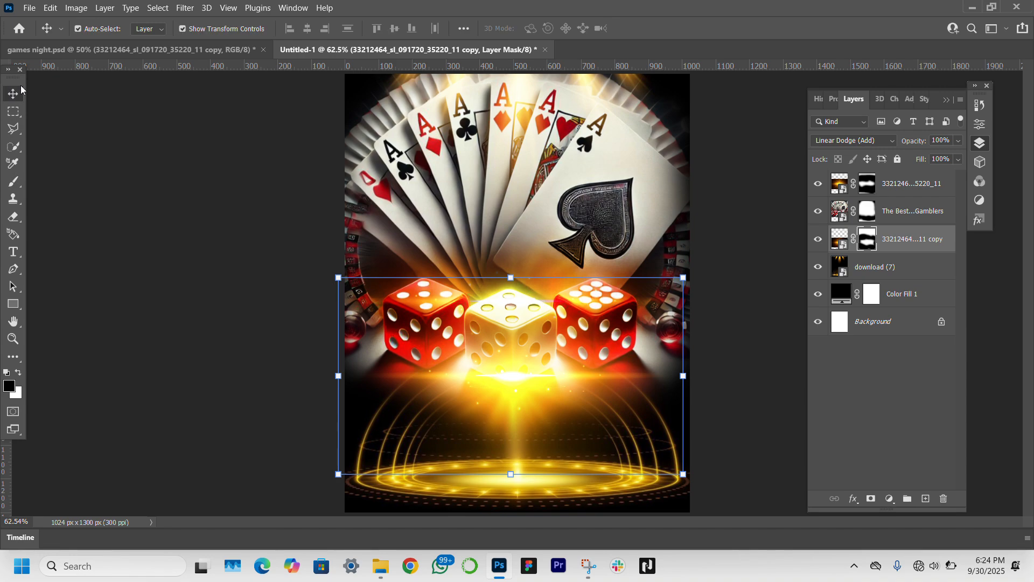
Step: Add a new layer above the flare copy and set up the Gradient tool with a dark-to-transparent gradient ending at 0% opacity
left_click(925, 498)
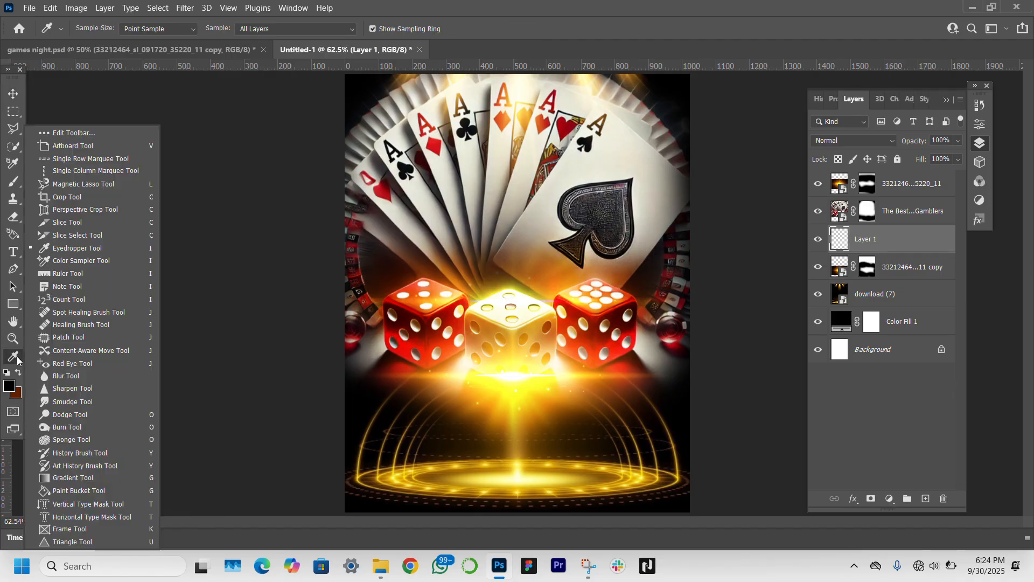
left_click(12, 356)
left_click(93, 477)
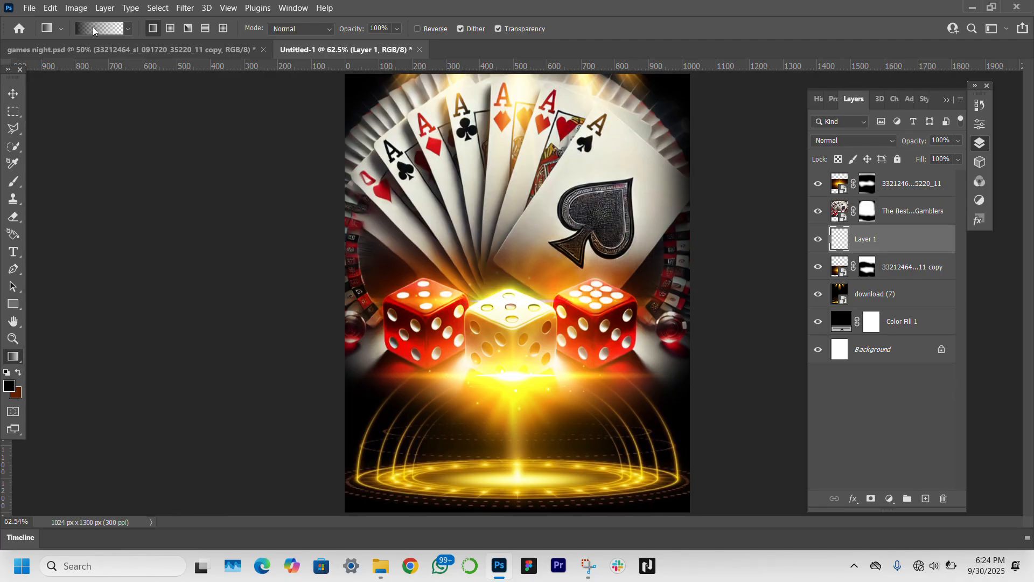
left_click(95, 30)
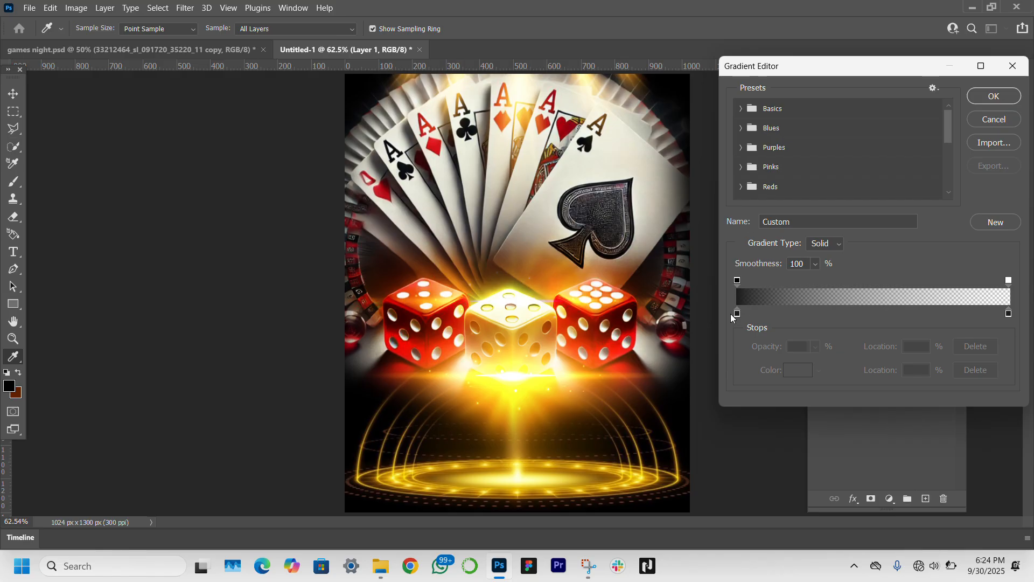
left_click(1009, 281)
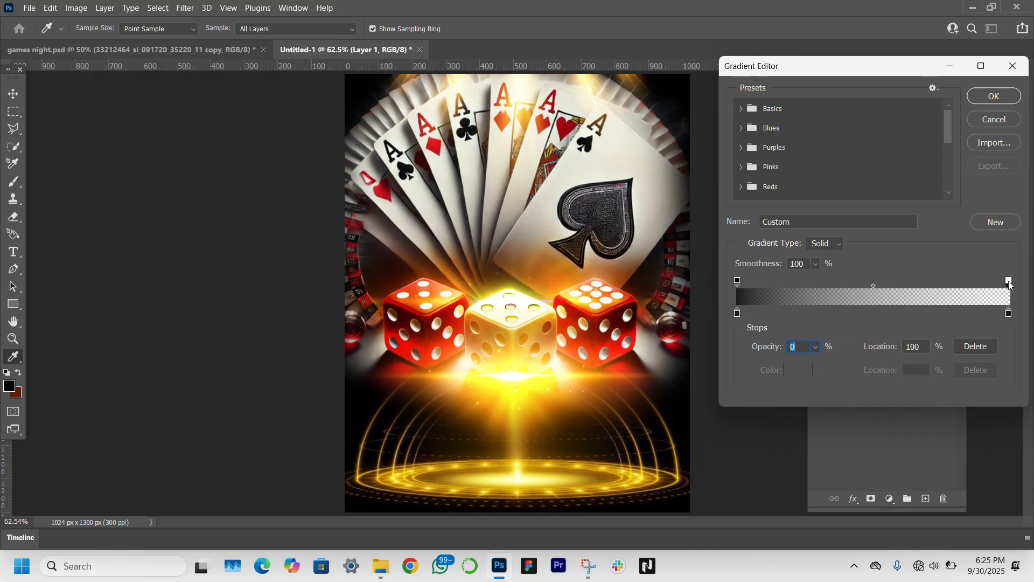
left_click(994, 97)
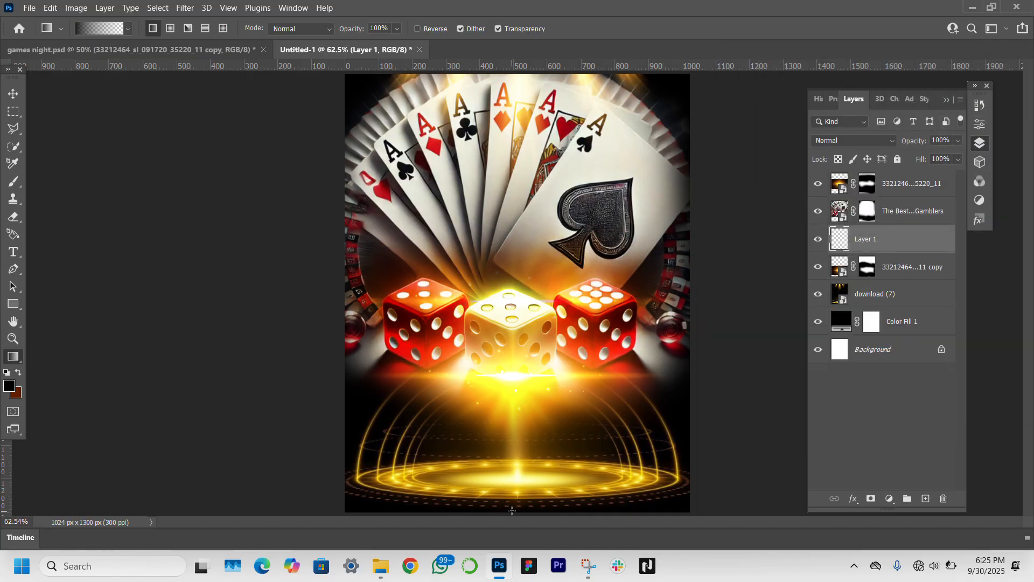
Step: Draw repeated linear gradients upward from the canvas bottom to the dice base on the new layer, darkening the glowing ring
left_click_drag(510, 510, 510, 461)
left_click_drag(507, 402, 507, 370)
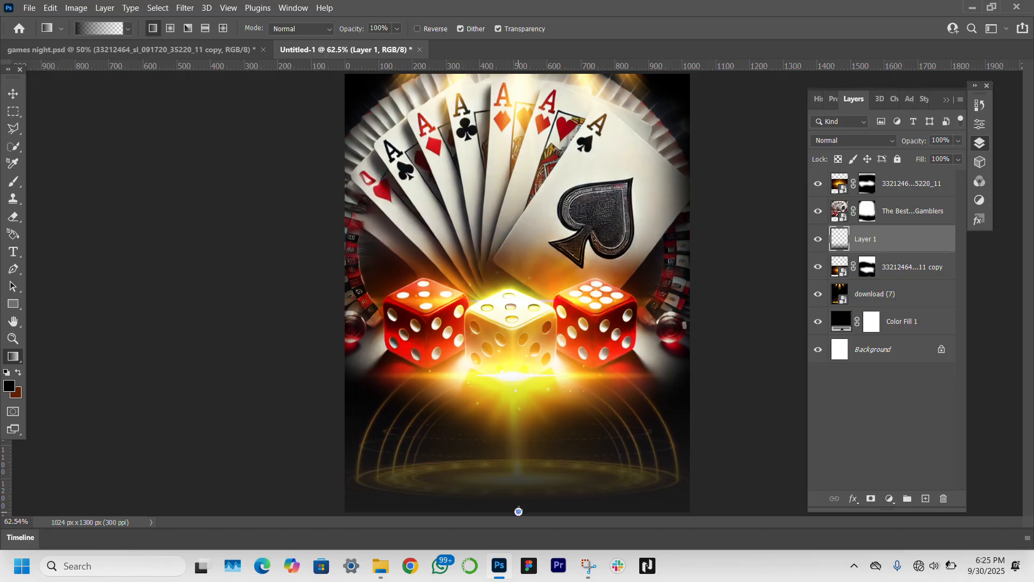
left_click_drag(519, 496, 516, 366)
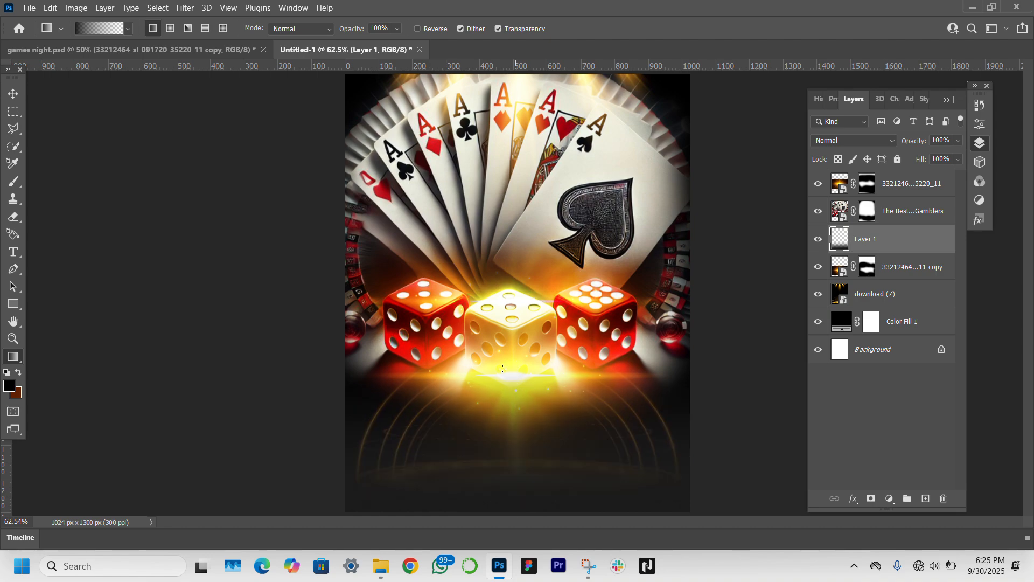
left_click(13, 93)
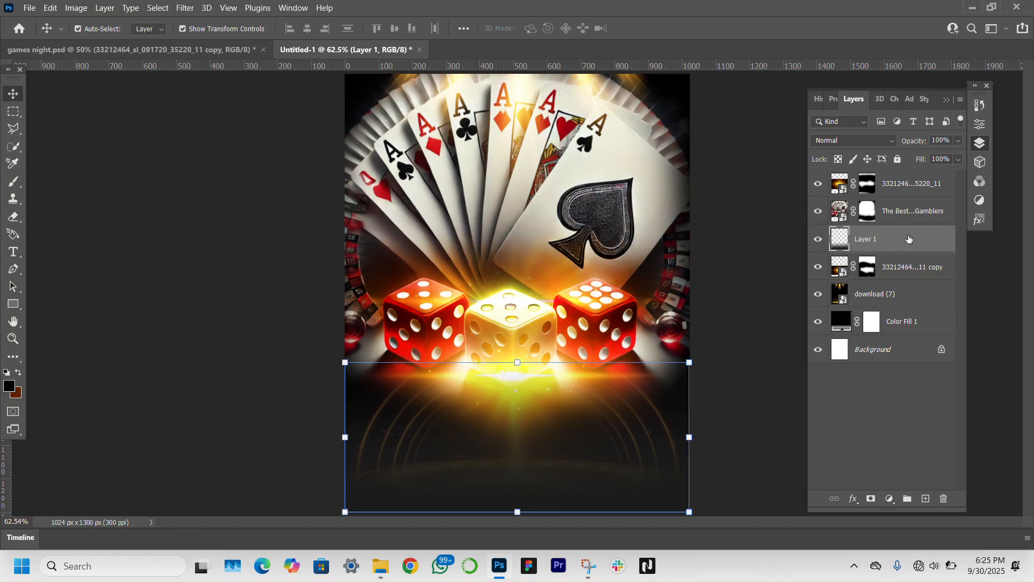
Step: Move the dark bottom gradient layer beneath the flare copy in the layer order
left_click_drag(910, 238, 908, 275)
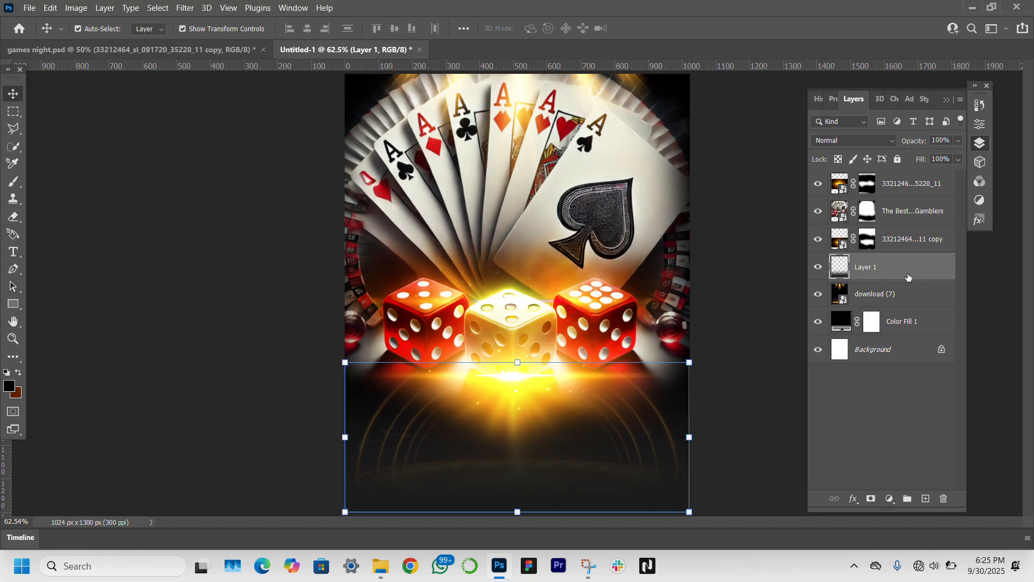
left_click(527, 401)
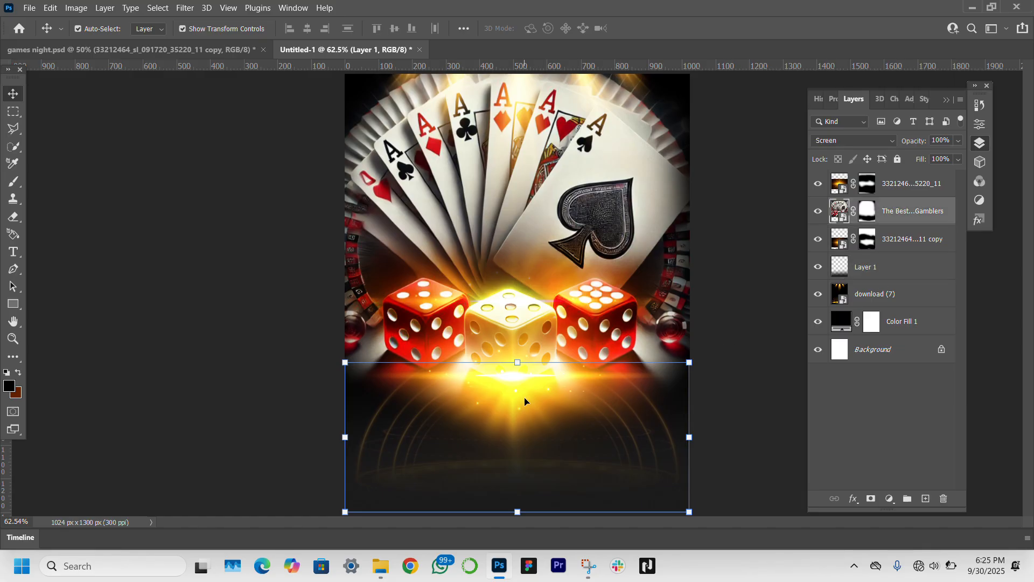
left_click(923, 194)
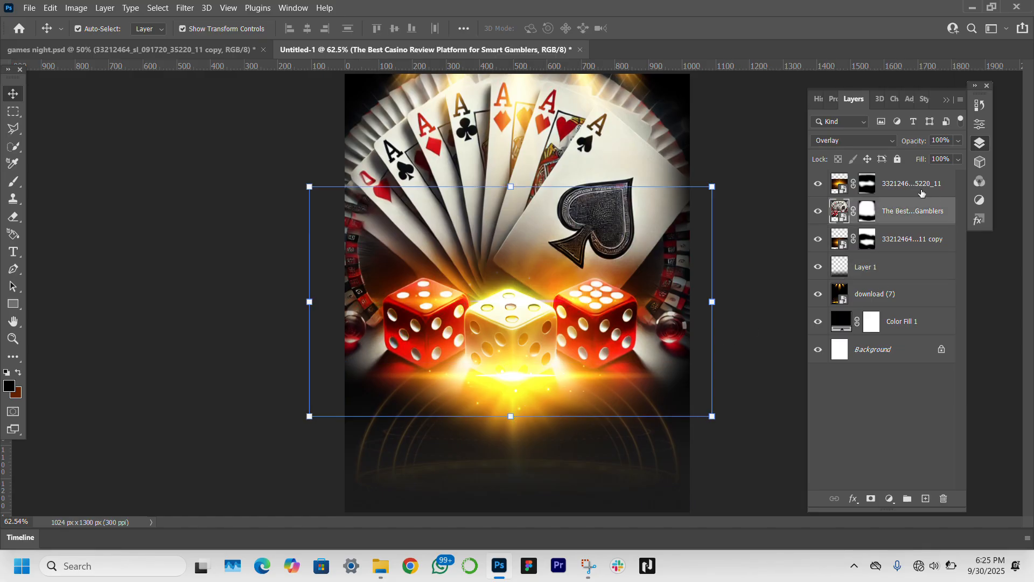
Step: Squash the flare copy to about 77% of its height and lower its bright centre to the white die's base
left_click(902, 243)
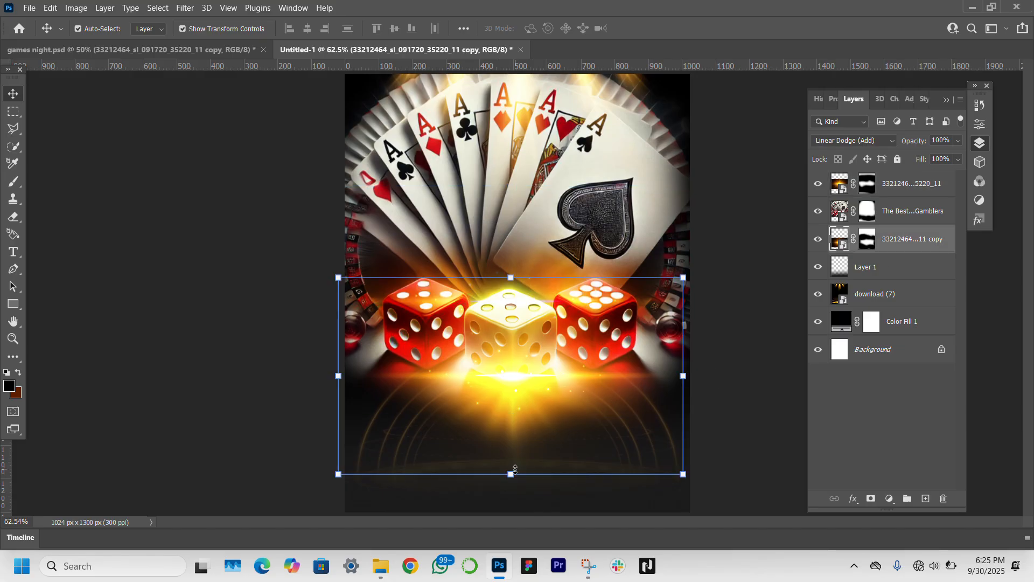
left_click_drag(511, 472, 510, 429)
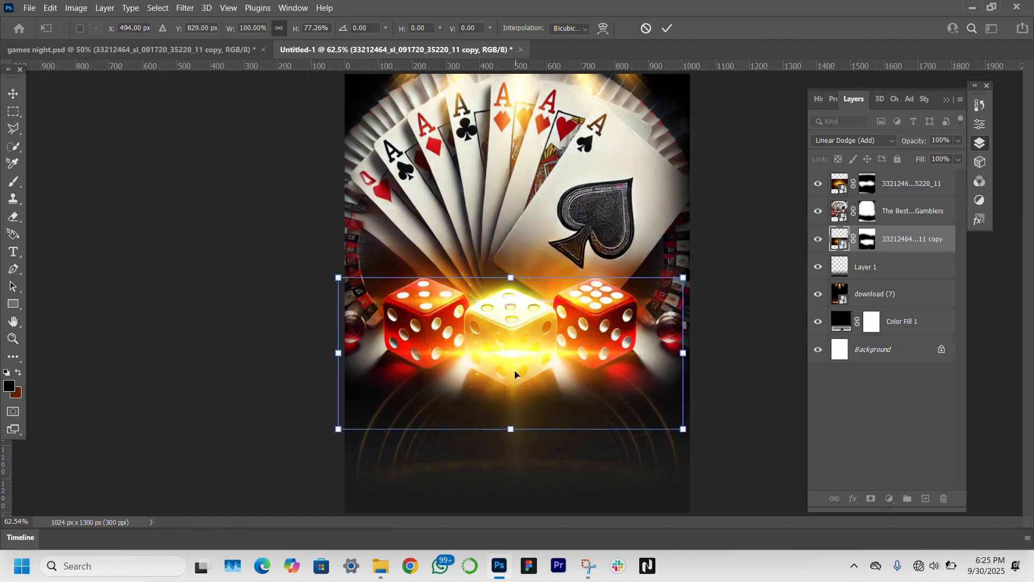
left_click_drag(519, 370, 517, 386)
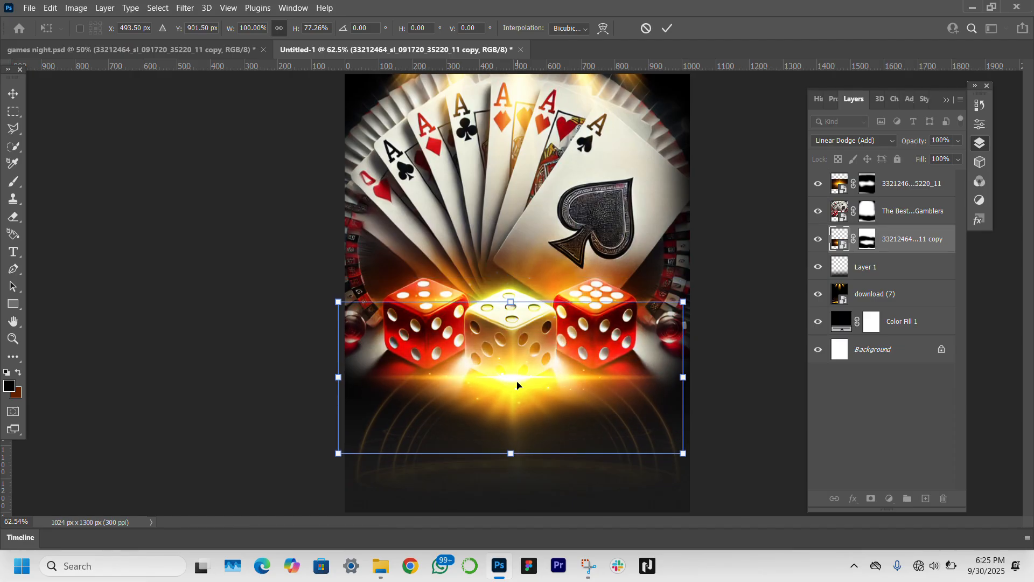
key("Return")
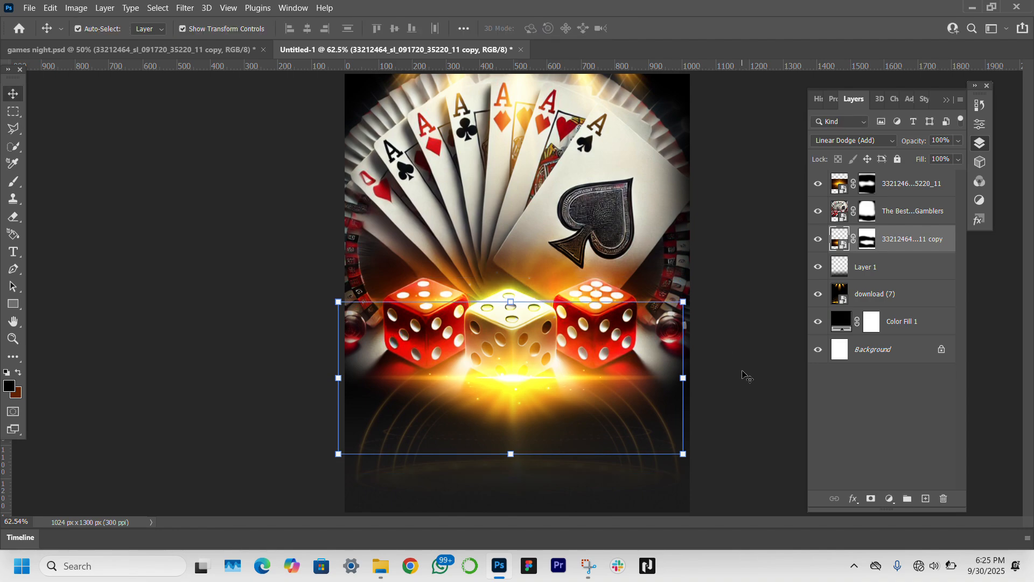
left_click(745, 290)
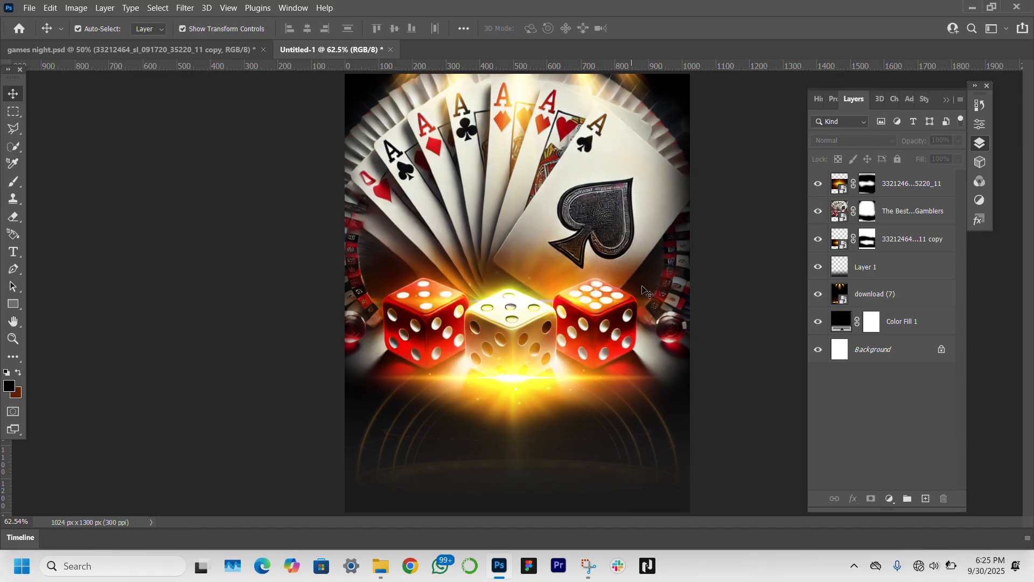
Step: Add the text "GAMES" in white 11 pt Dodger Regular just below the red die beside the flare
key("t")
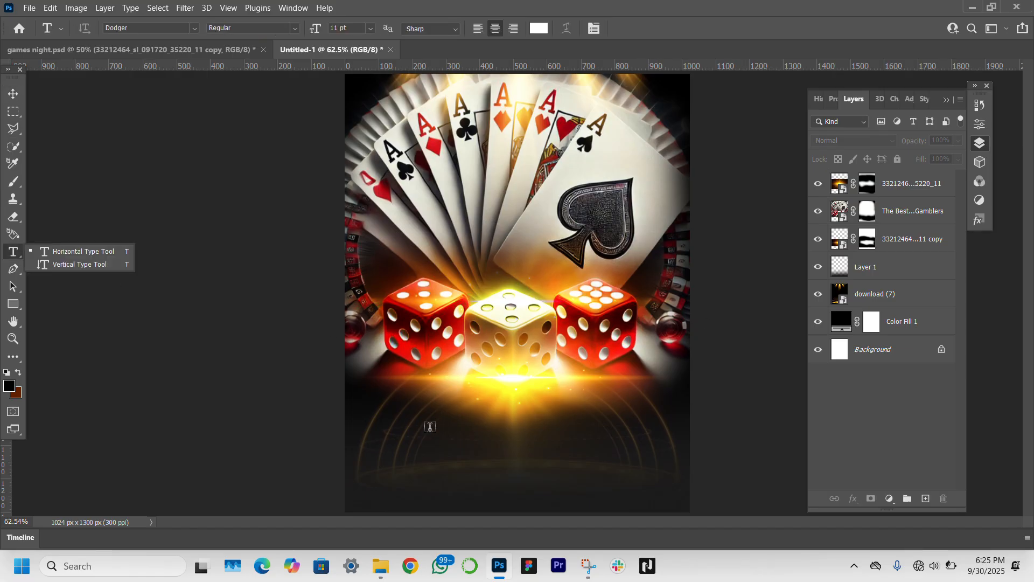
left_click(410, 400)
type("GAMES")
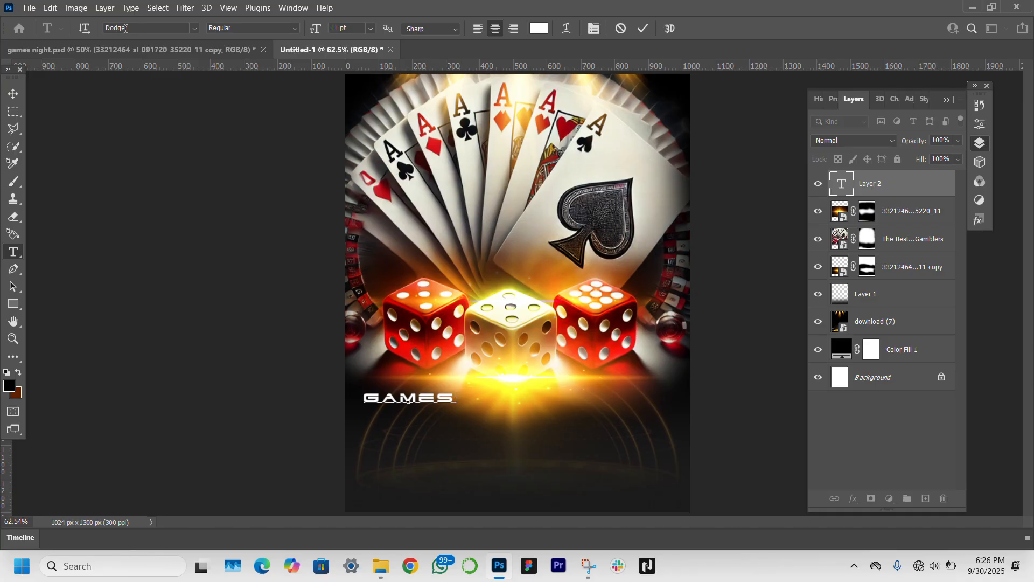
left_click(13, 93)
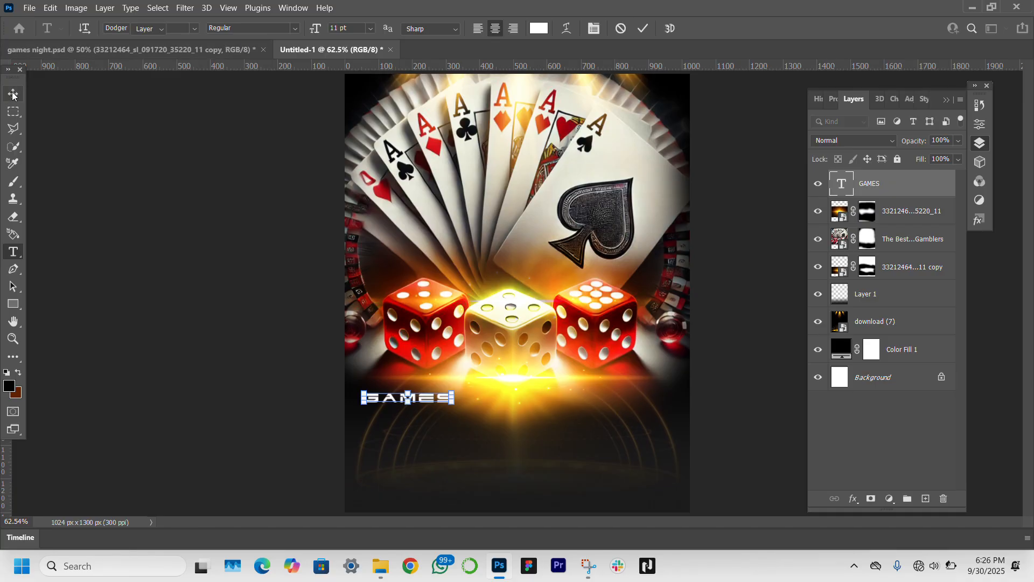
Step: Centre the GAMES text beneath the dice and enlarge it to about 730 px wide
left_click(13, 338)
left_click(570, 458)
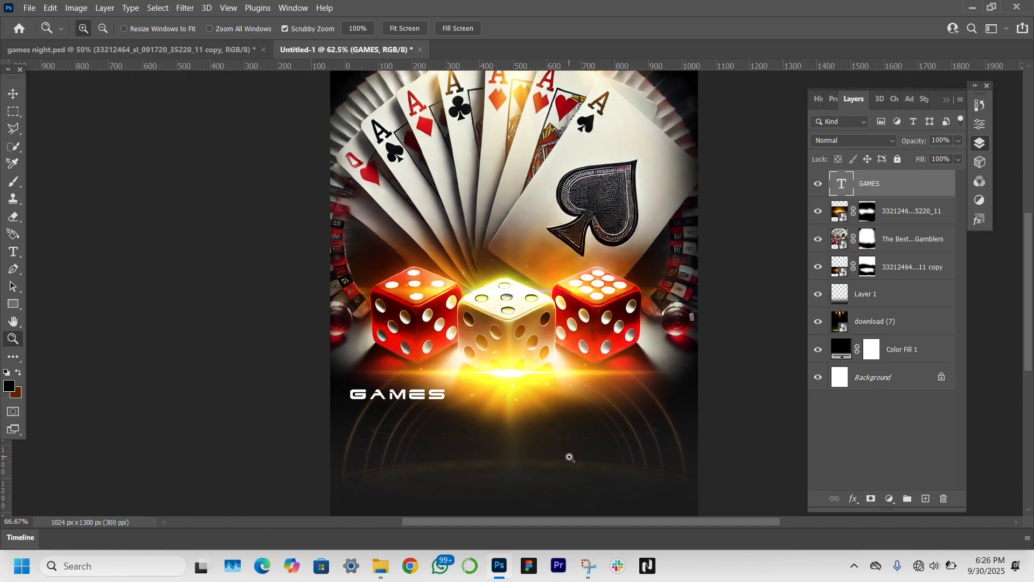
left_click(570, 457)
scroll(569, 458, "down", 2)
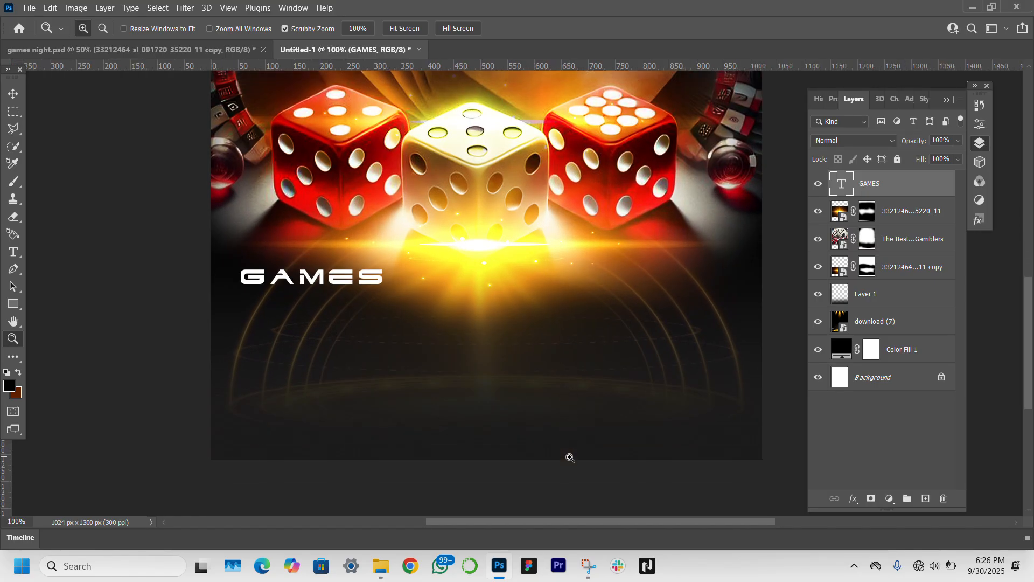
left_click(13, 94)
left_click_drag(400, 283, 478, 284)
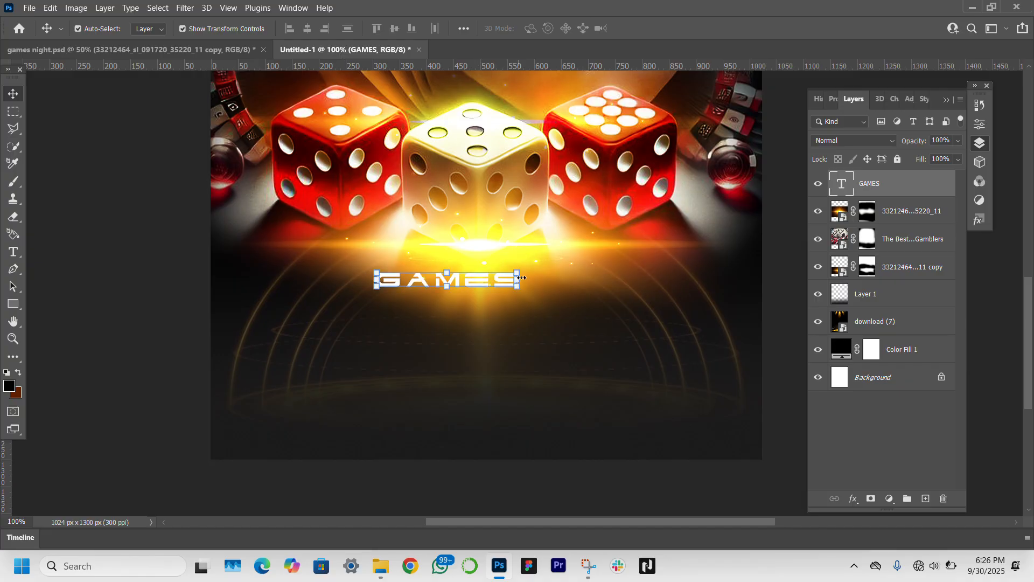
left_click_drag(519, 279, 684, 279)
left_click_drag(368, 279, 281, 282)
left_click_drag(629, 278, 632, 284)
left_click(929, 184)
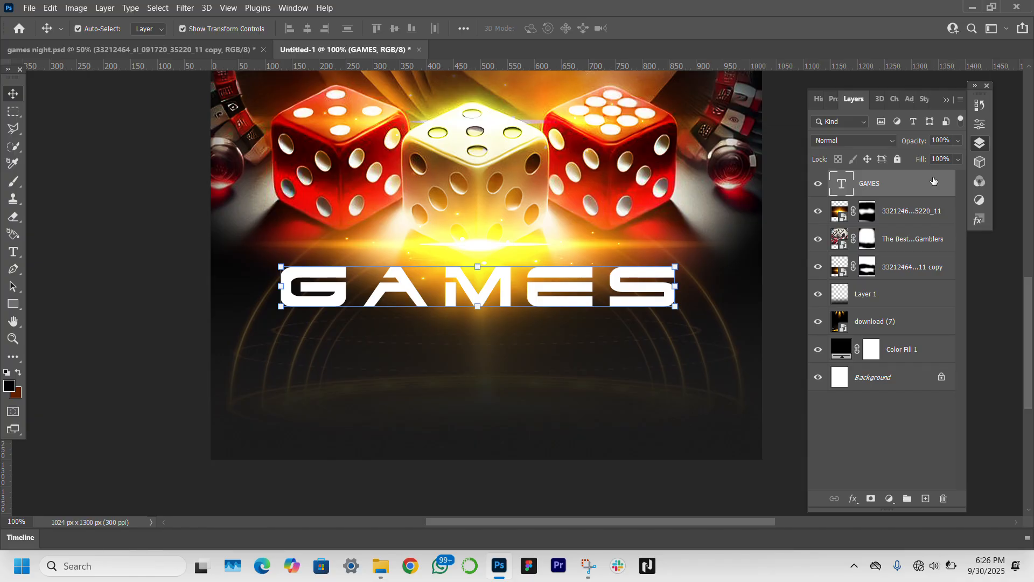
double_click(934, 181)
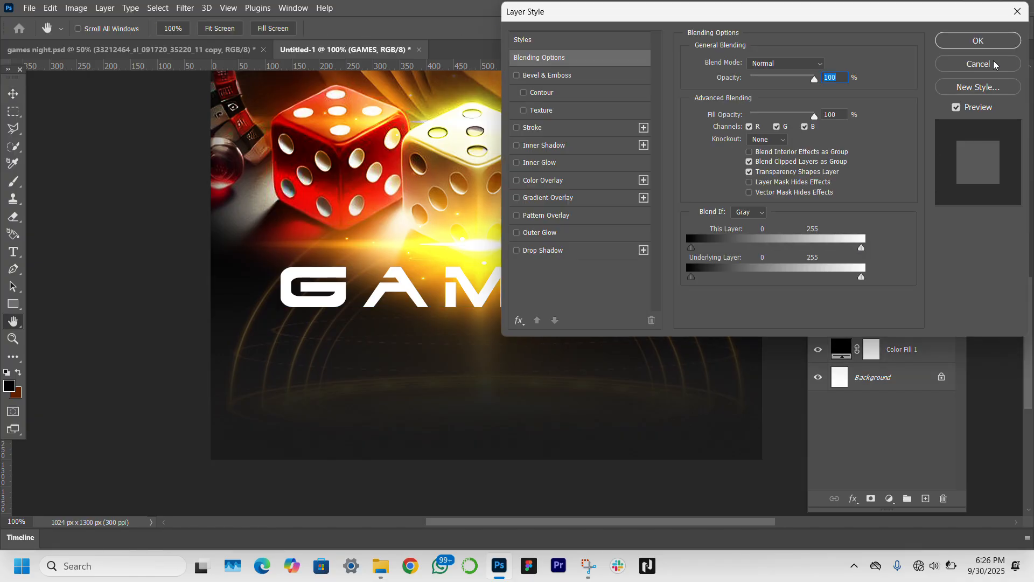
left_click(994, 64)
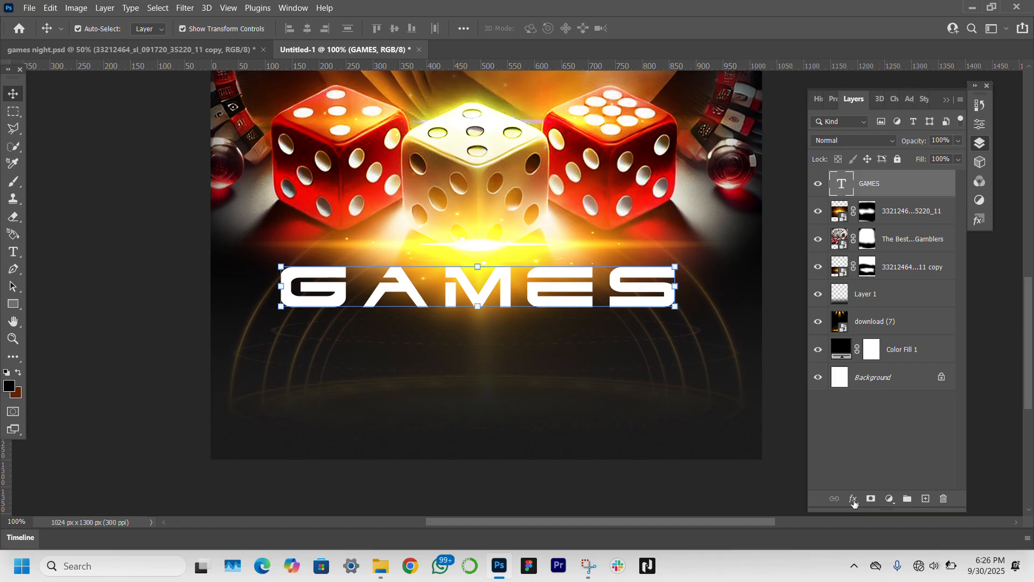
Step: Add a Bevel & Emboss effect to the GAMES text with the Outer Bevel style and Smooth technique
left_click(853, 499)
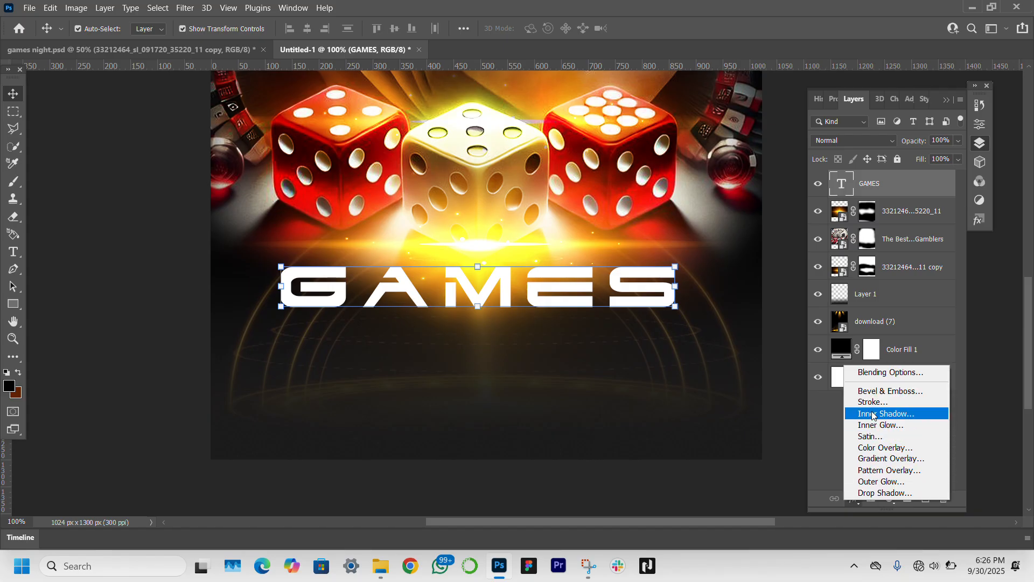
left_click(889, 391)
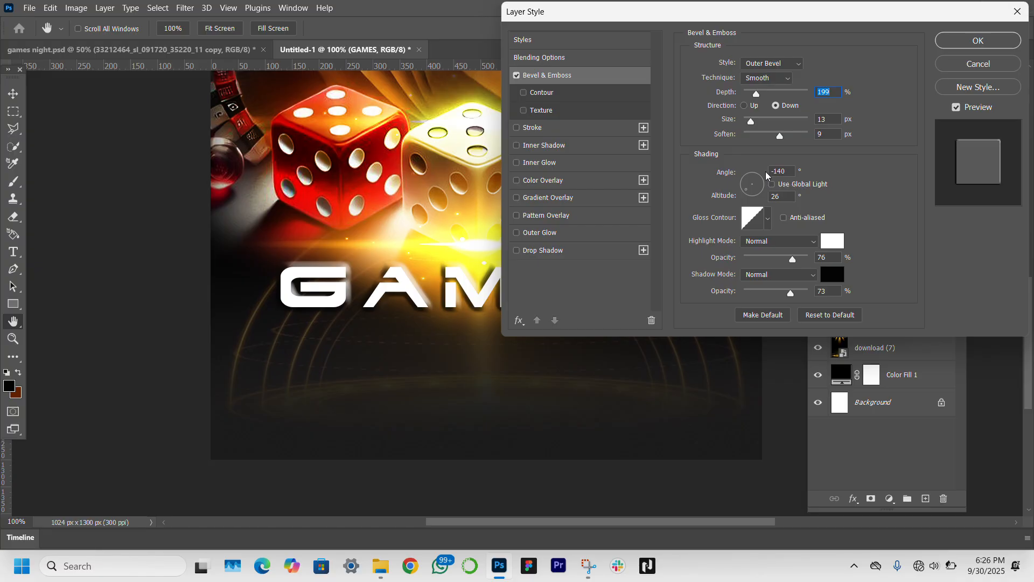
left_click(518, 75)
left_click(517, 75)
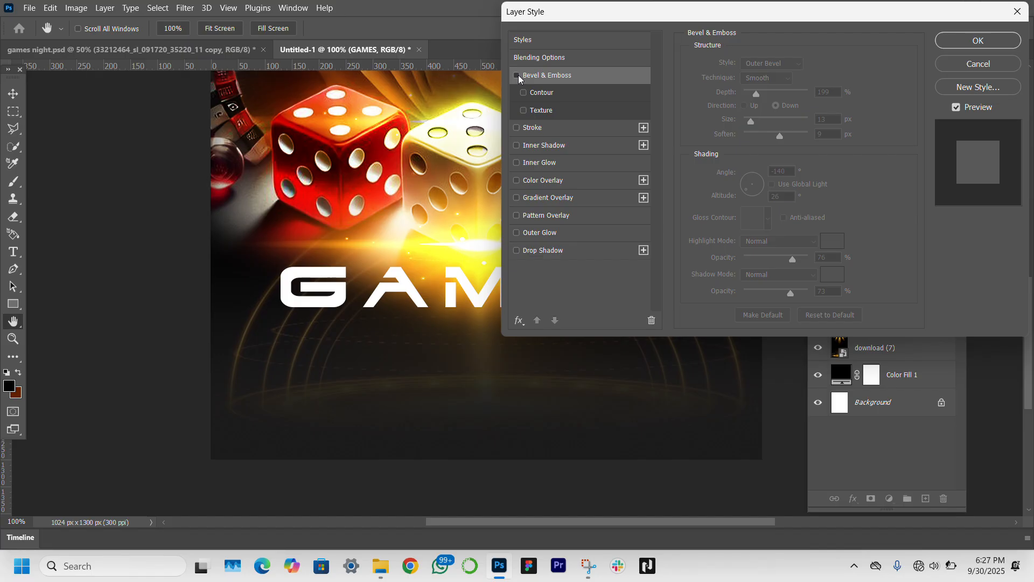
left_click(518, 77)
left_click_drag(771, 13, 795, 39)
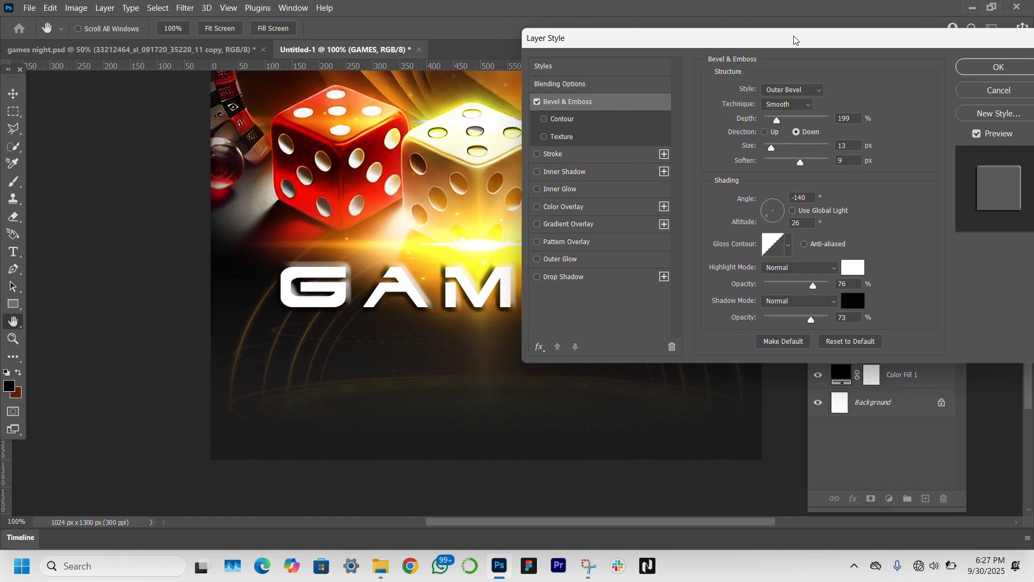
left_click(806, 91)
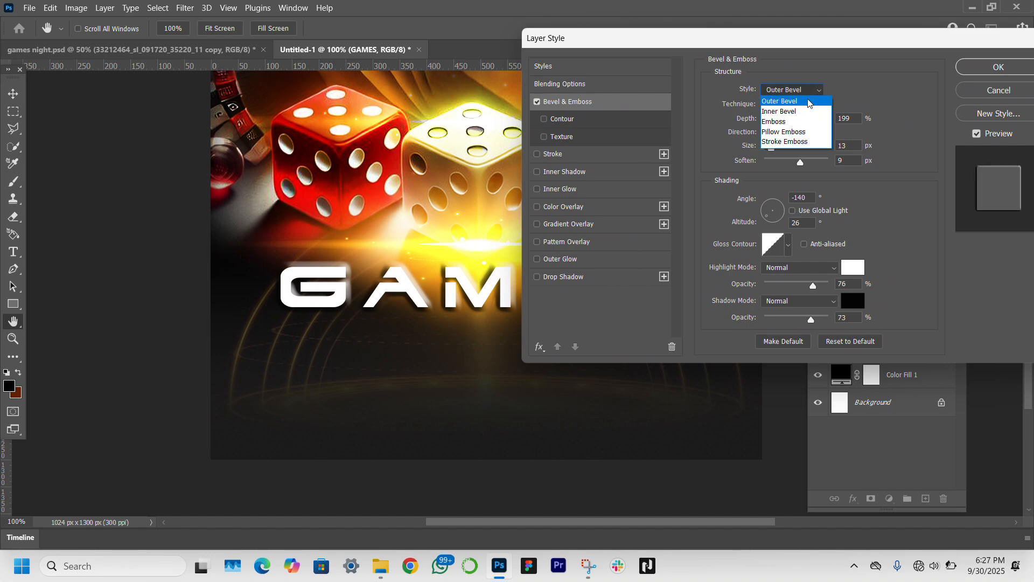
left_click(808, 102)
left_click(807, 108)
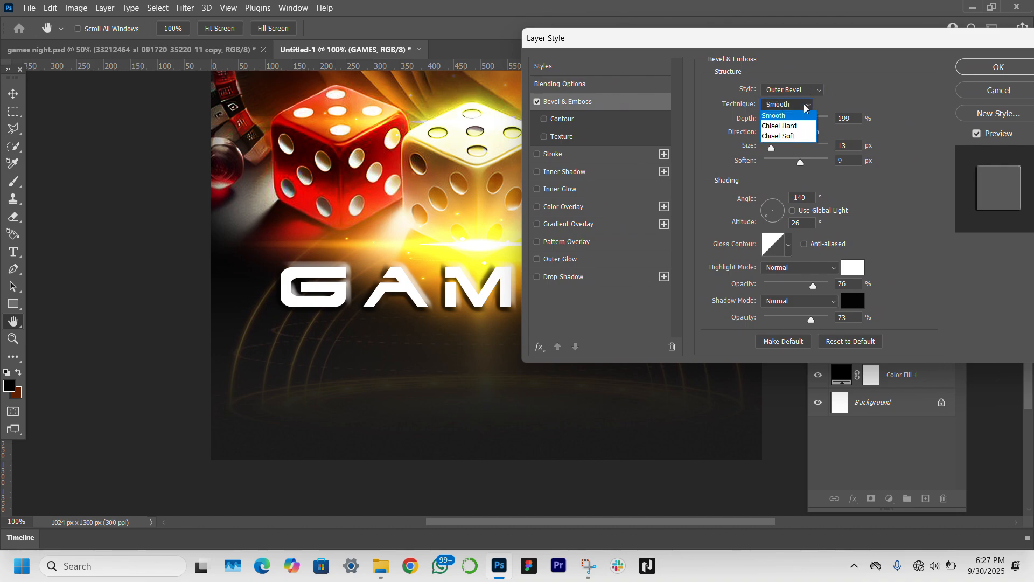
left_click(804, 108)
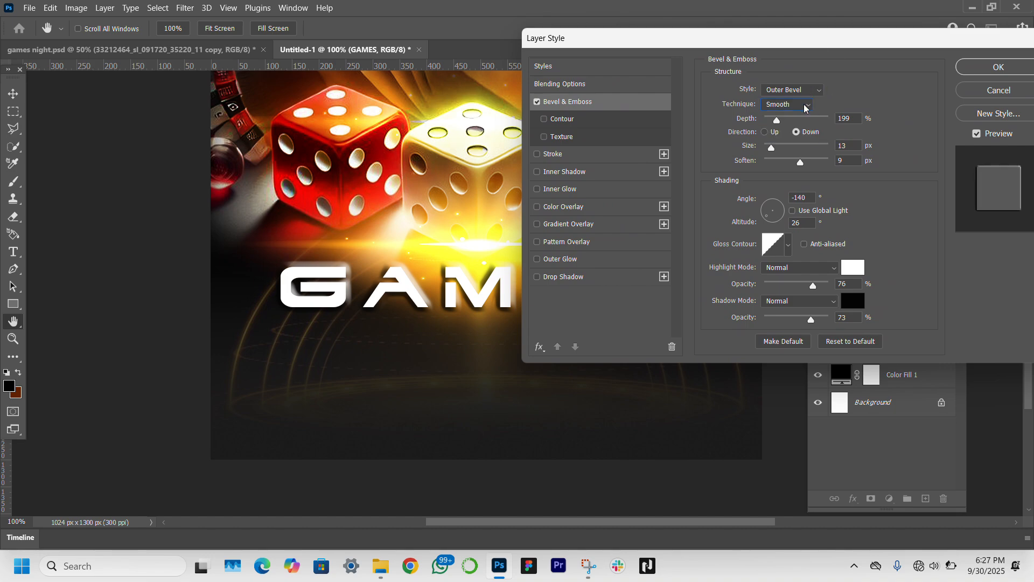
Step: Try the Up direction and a larger size for the bevel, then restore the Down direction and 13 px size
left_click(765, 133)
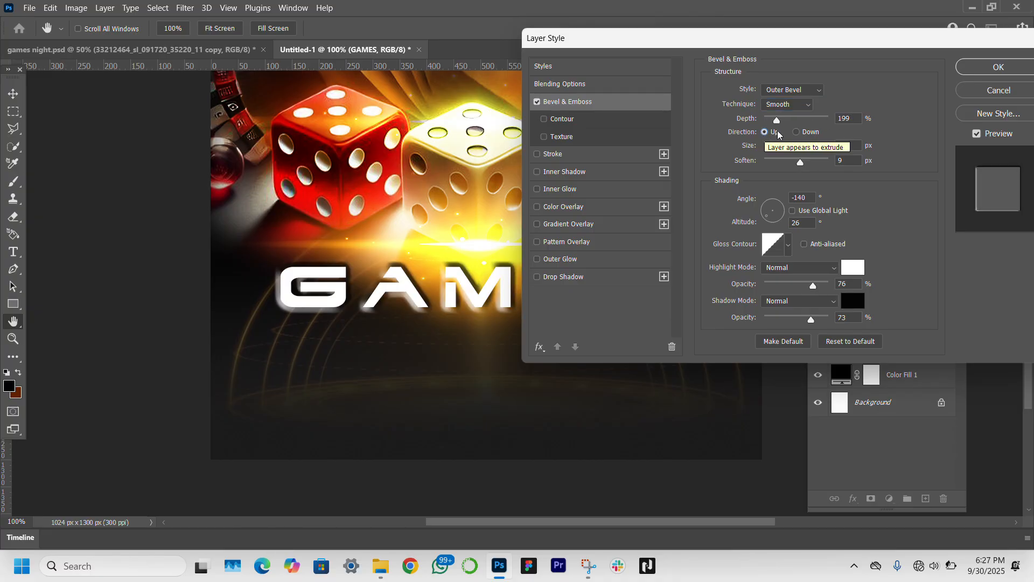
left_click(796, 132)
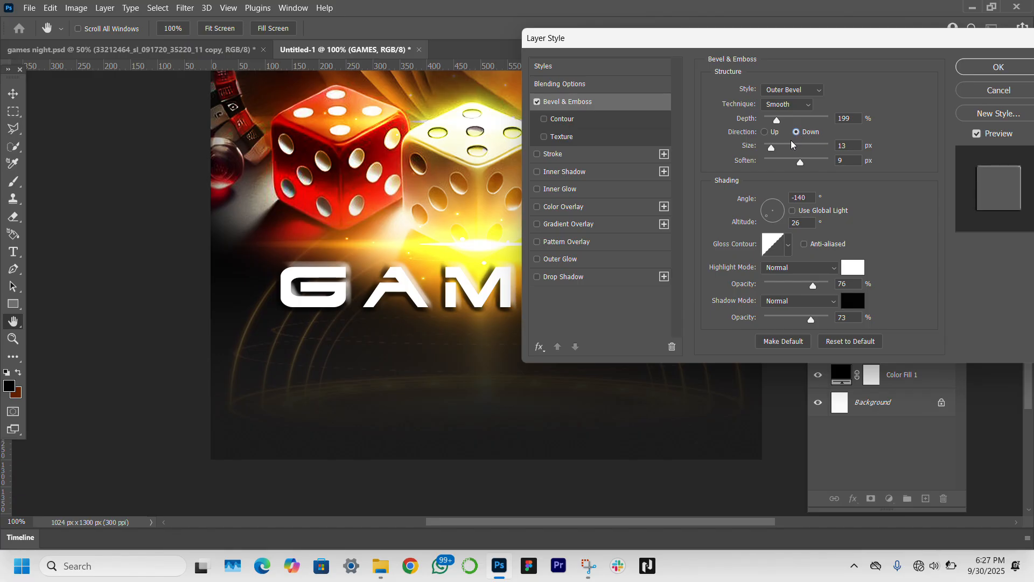
mouse_move(771, 149)
left_mouse_down()
mouse_move(810, 149)
mouse_move(774, 151)
left_mouse_up()
type("49")
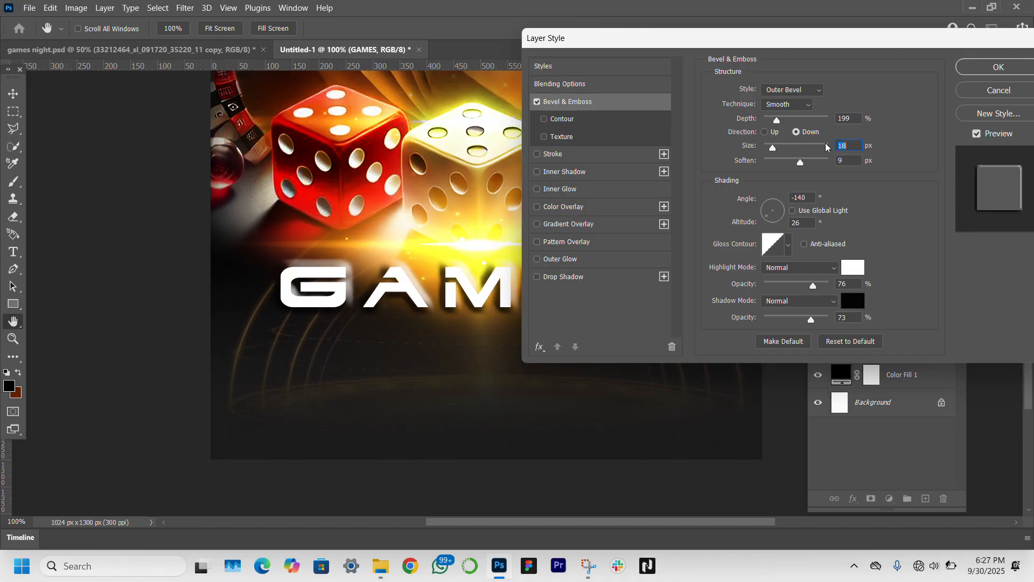
type("13")
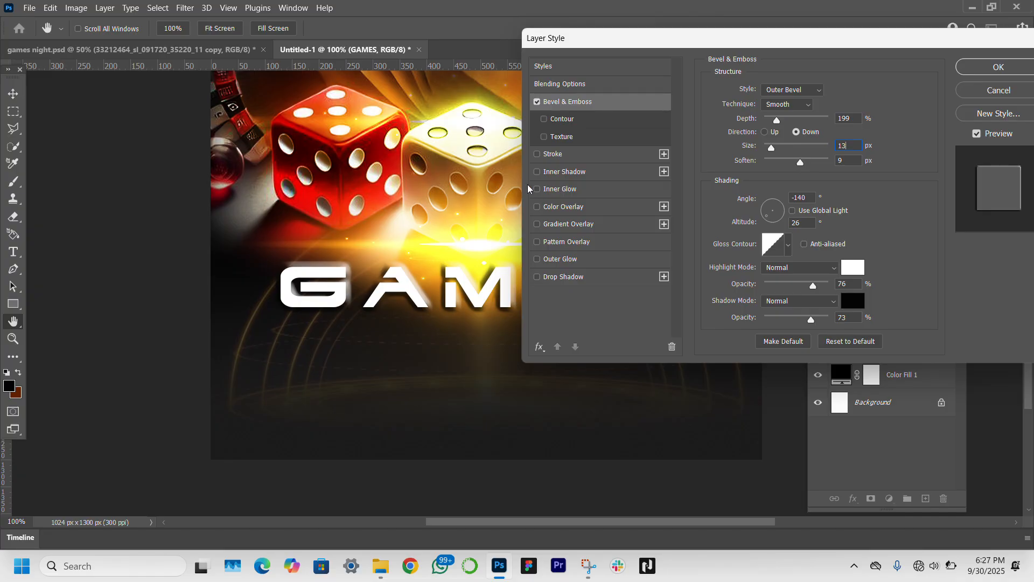
Step: Add a 4 px inside Stroke to the GAMES text in light grey #cccccc at 100% opacity
left_click(537, 154)
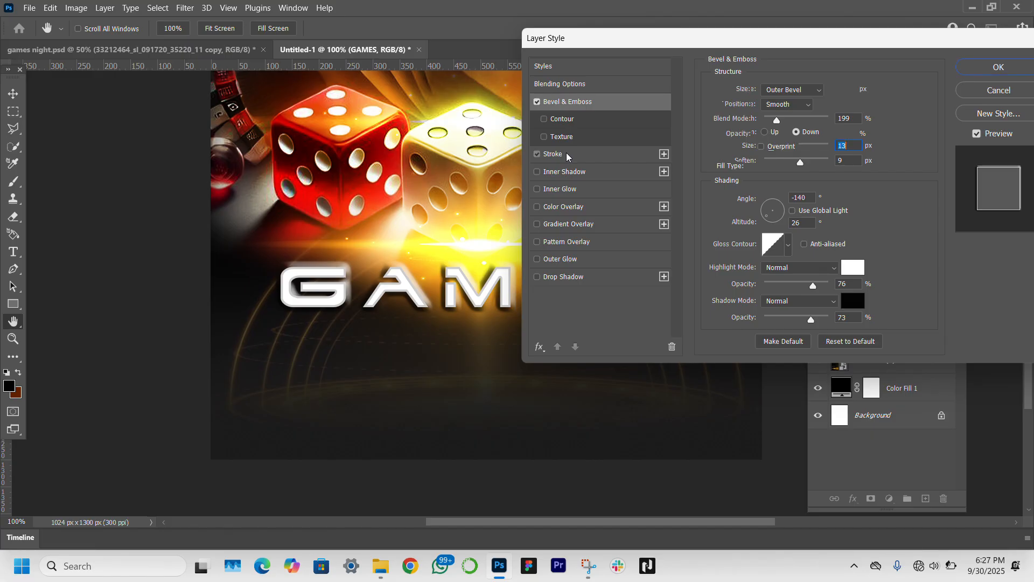
left_click(566, 154)
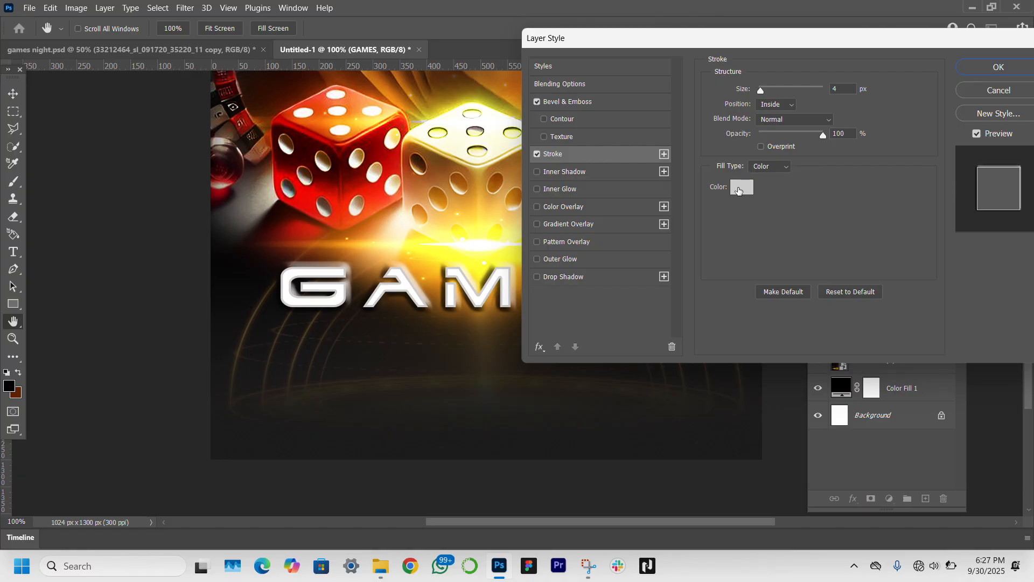
left_click(740, 187)
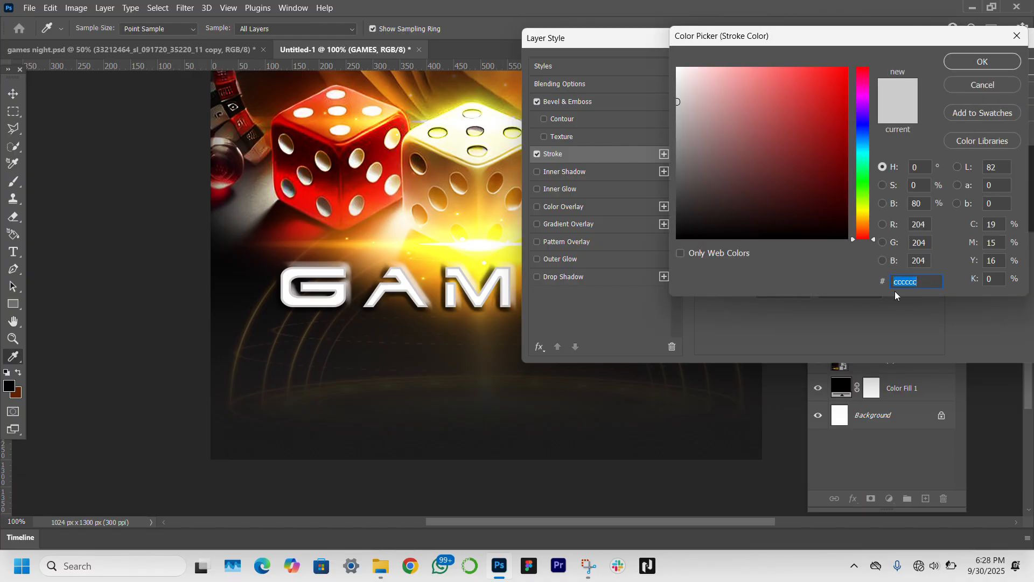
left_click(980, 62)
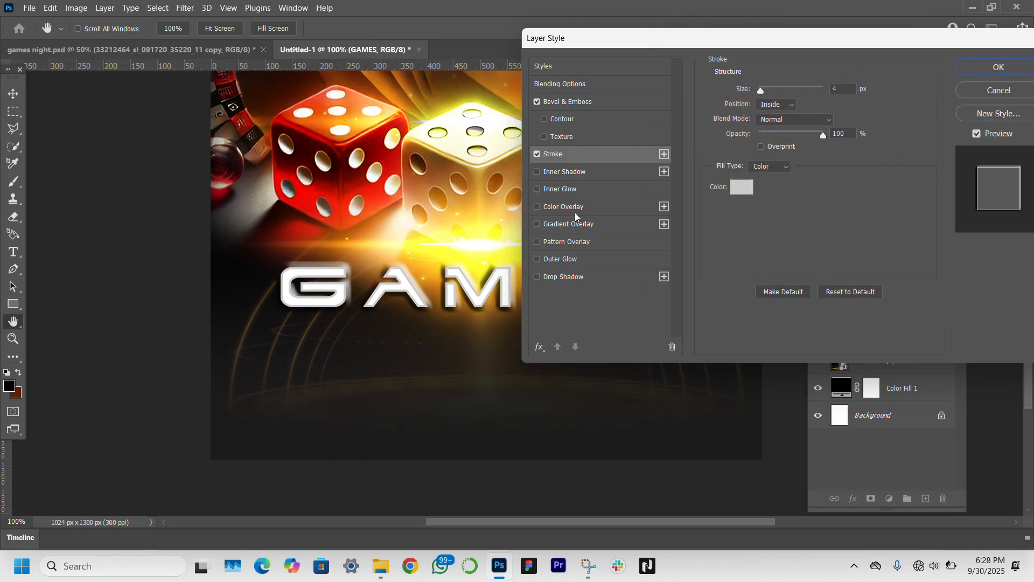
Step: Add a linear Gradient Overlay to the GAMES text at 90°, running from red-brown #9e2500 to yellow #c9c001 at 100% opacity
left_click(536, 225)
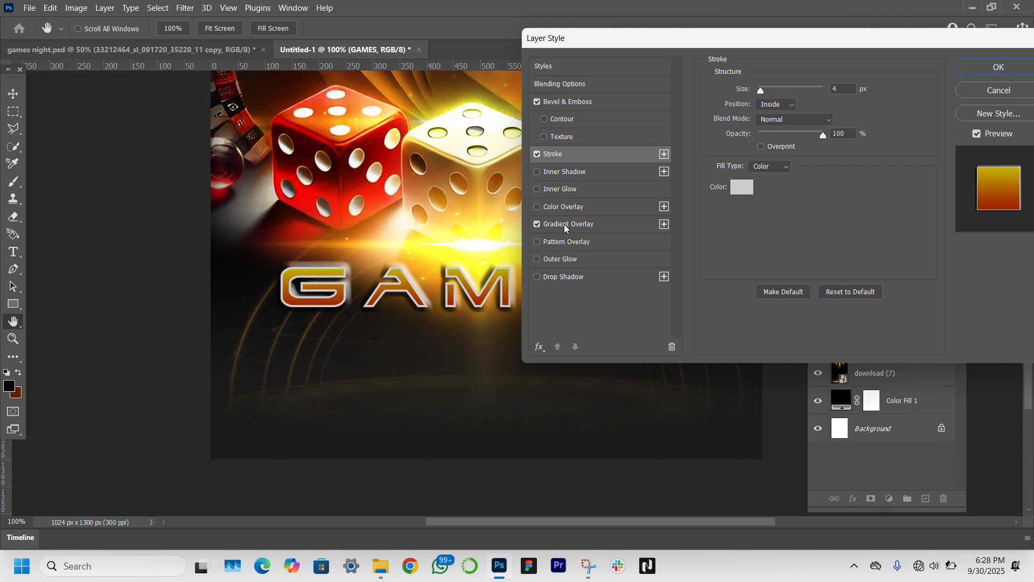
left_click(567, 224)
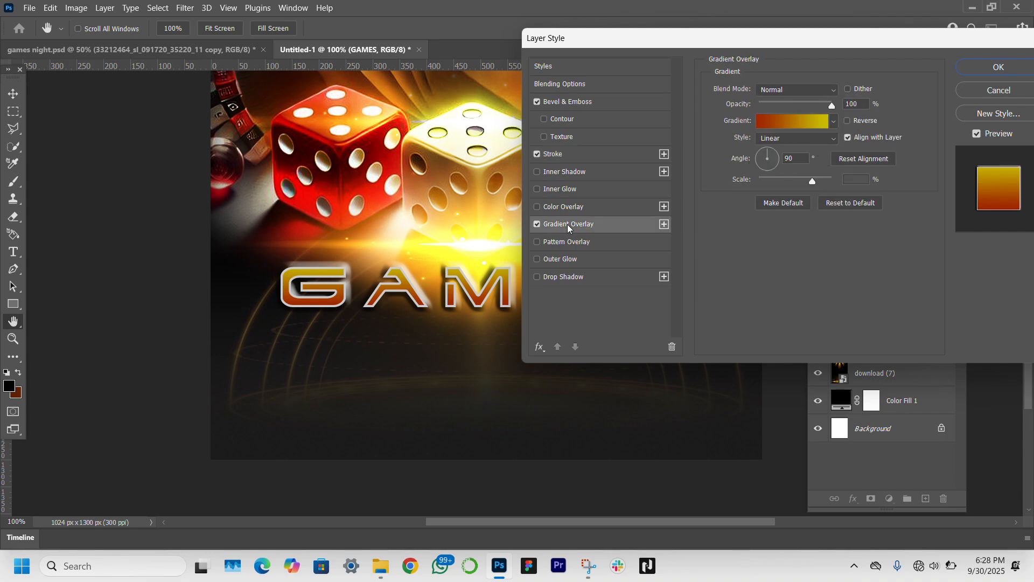
left_click(790, 122)
left_click(736, 315)
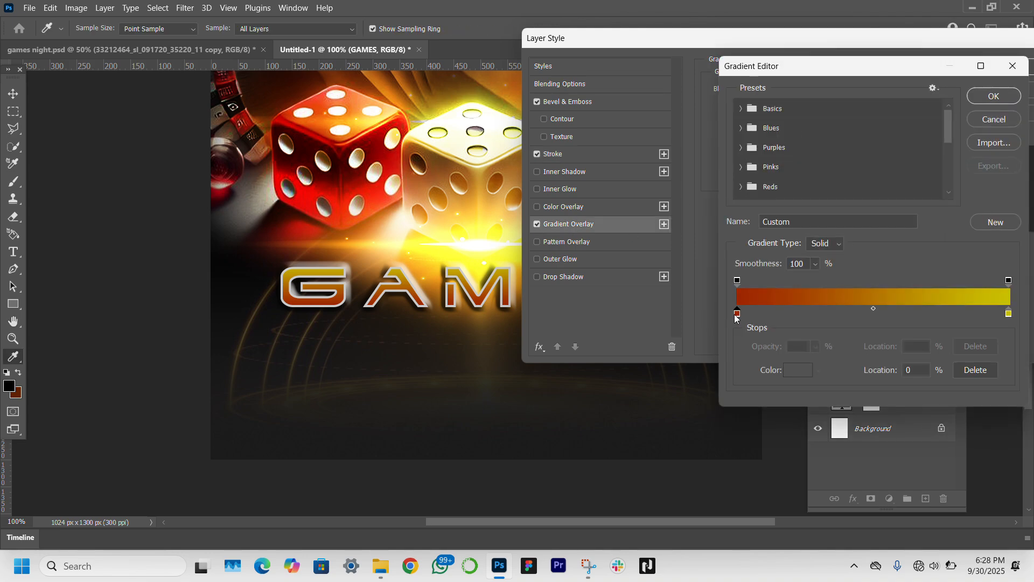
left_click(794, 365)
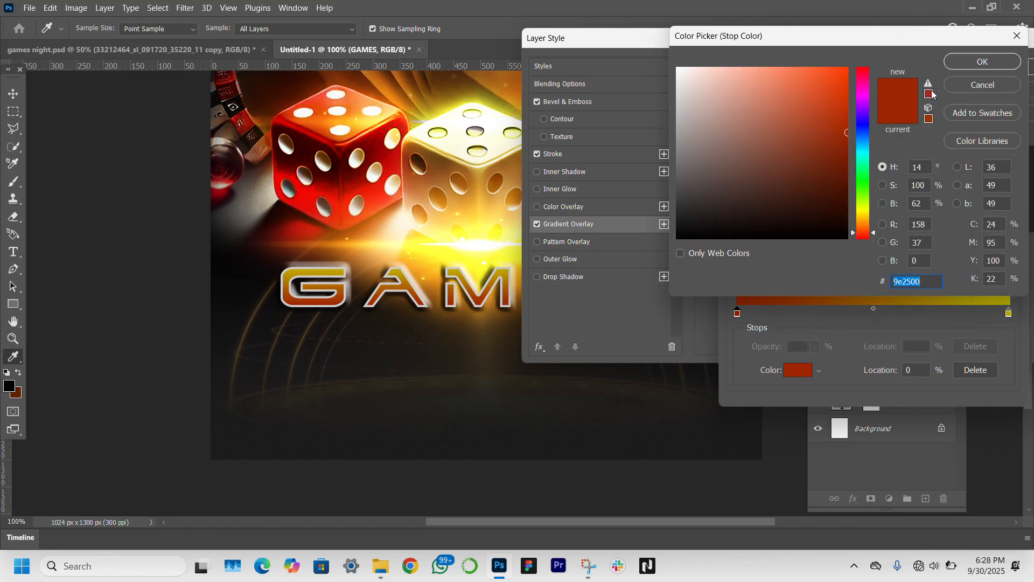
left_click(986, 59)
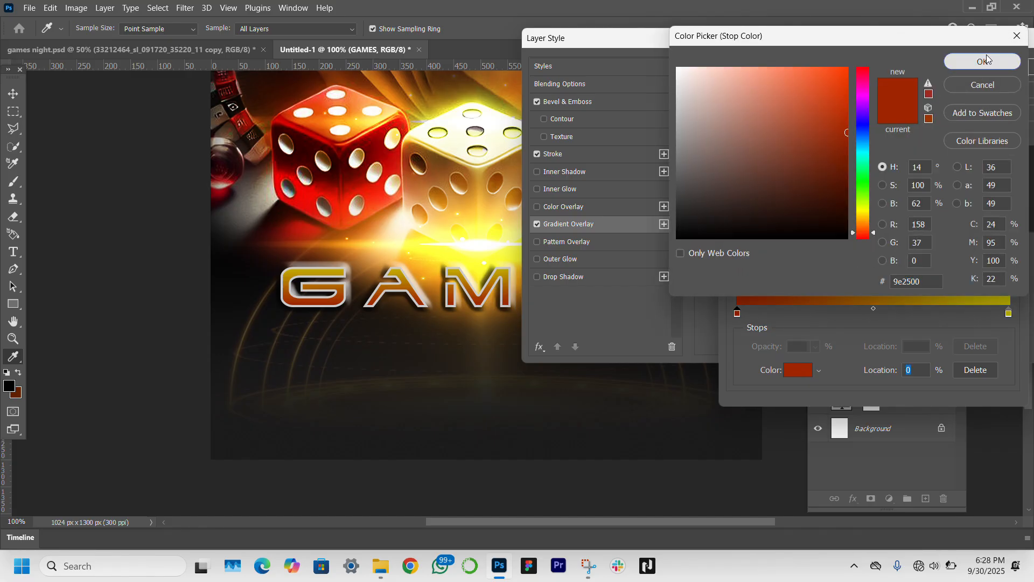
left_click(1009, 314)
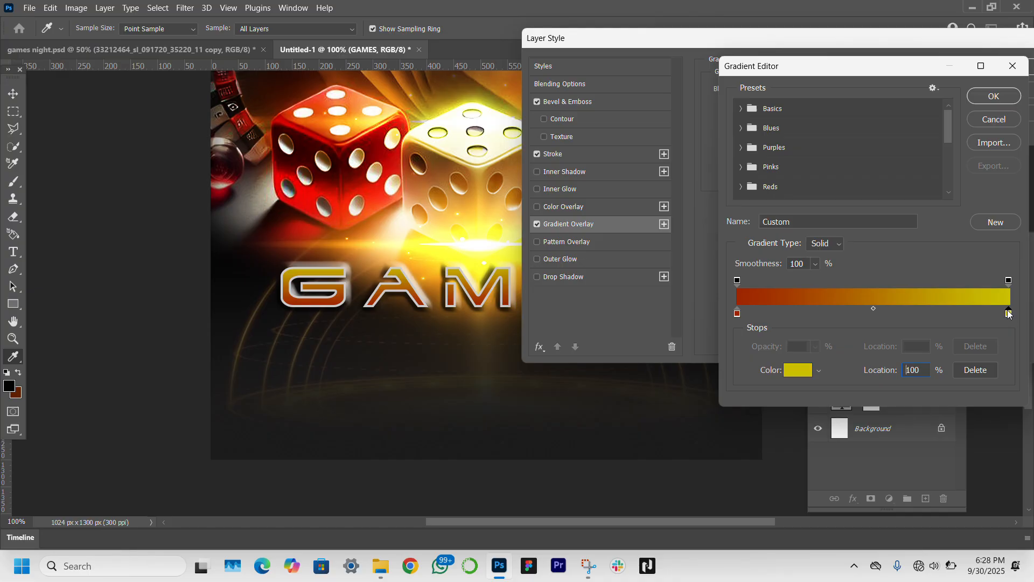
left_click(794, 375)
left_click(981, 63)
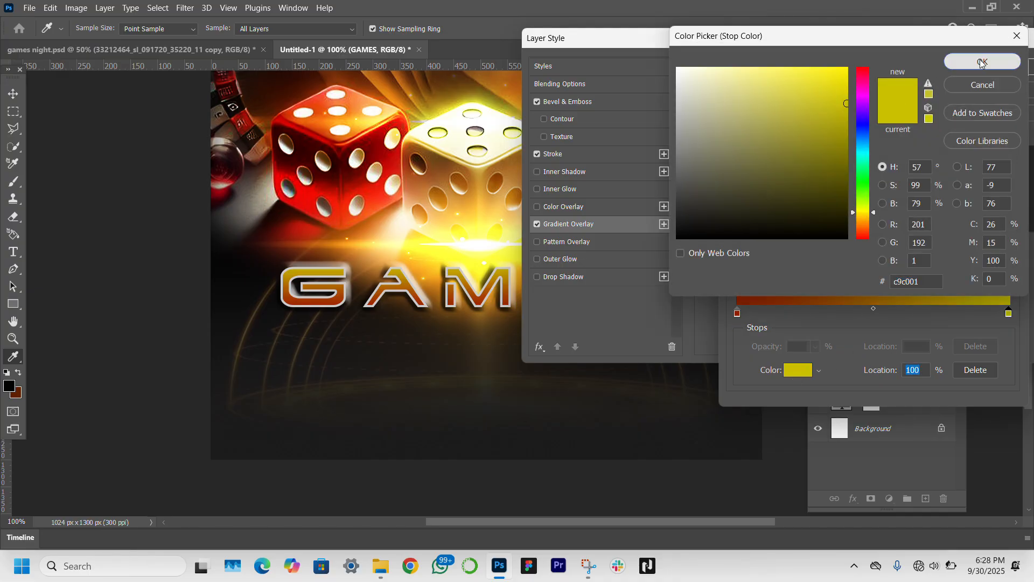
left_click(986, 94)
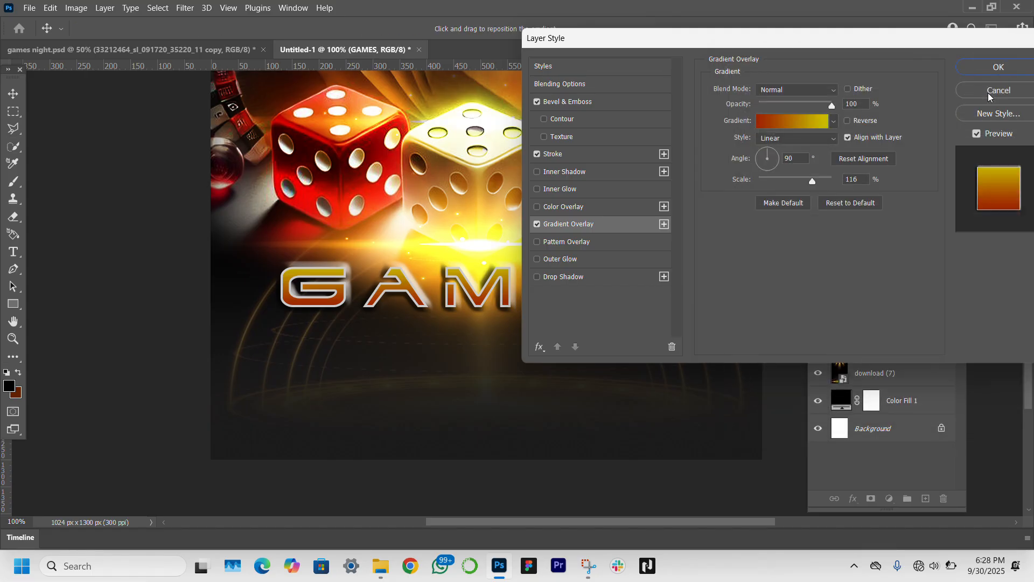
Step: Add a black Drop Shadow to the GAMES text at 30% opacity, 0° angle, 21 px distance, 29% spread and 76 px size
left_click(537, 277)
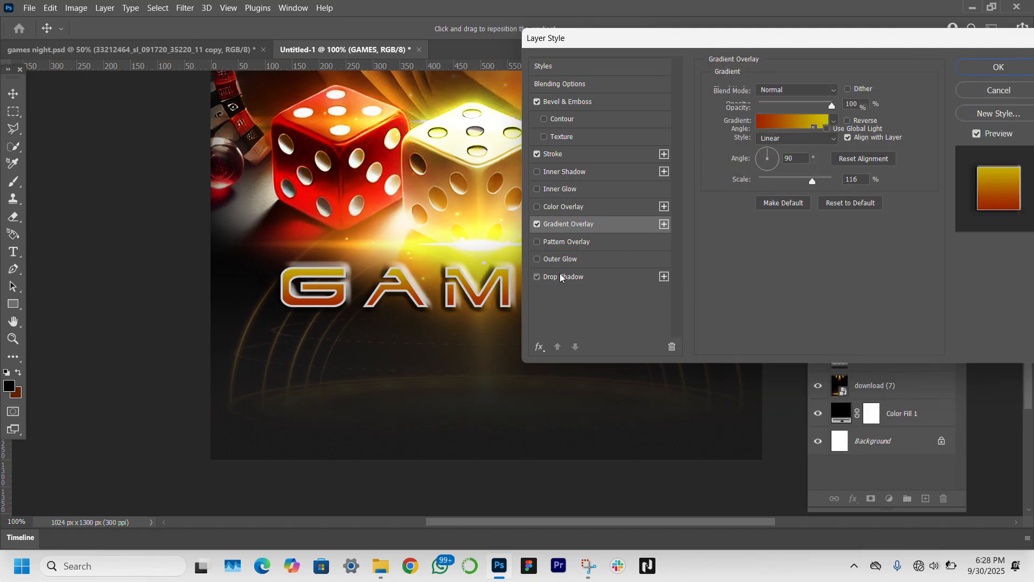
left_click(560, 278)
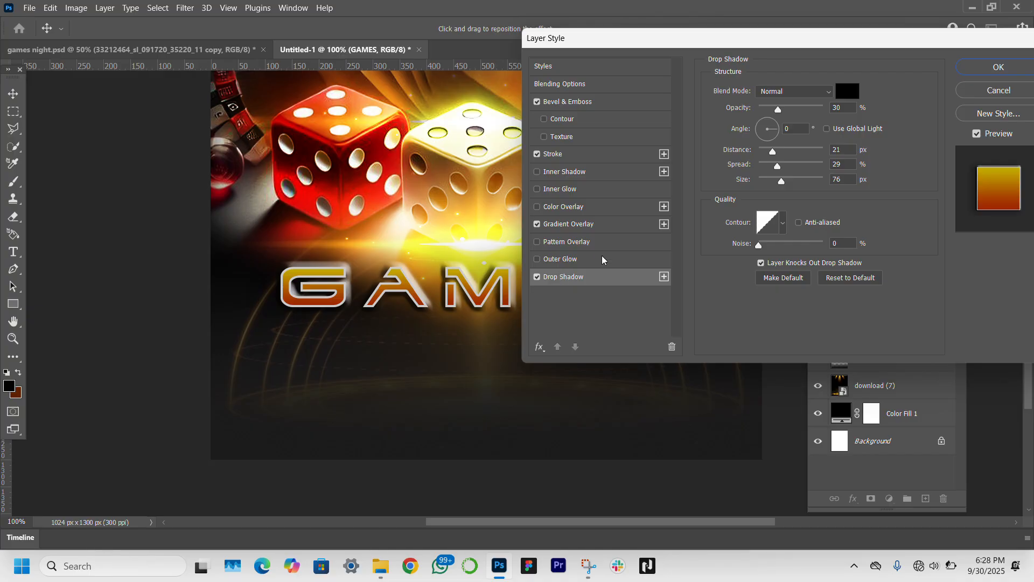
left_click(537, 277)
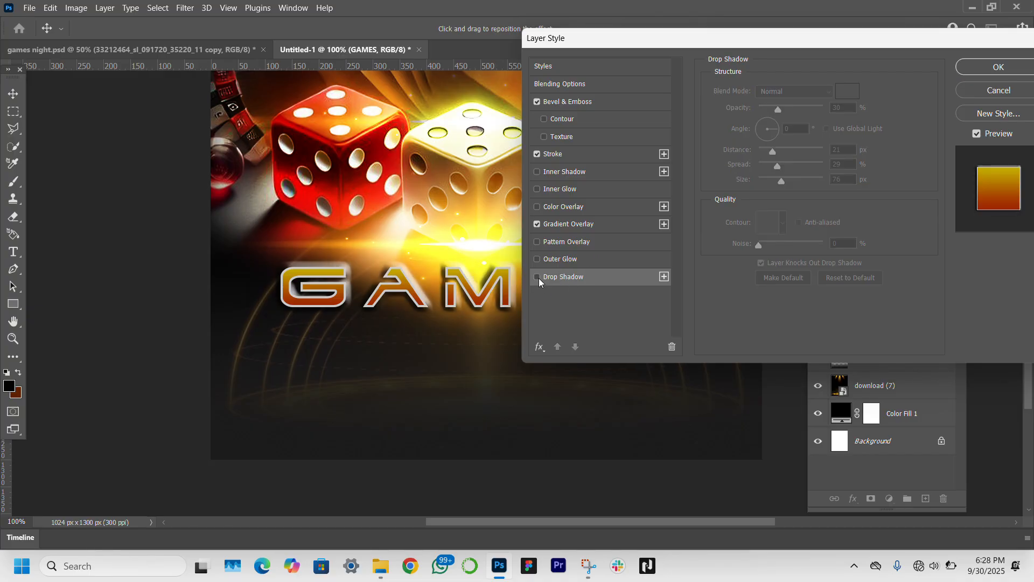
left_click(538, 277)
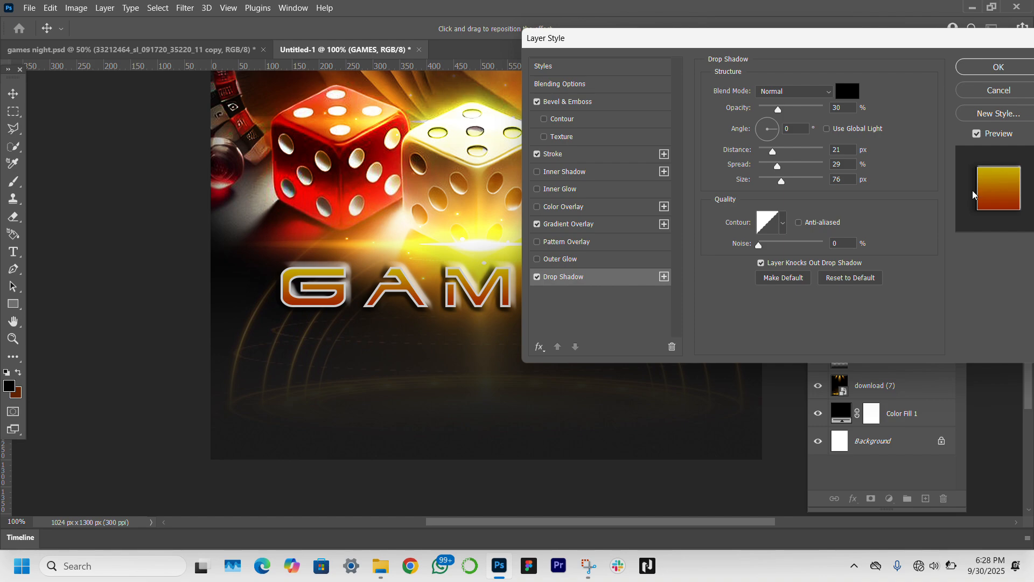
Step: Compare the GAMES text with and without its Stroke, keep the Stroke enabled and apply the layer style
left_click_drag(921, 50, 884, 57)
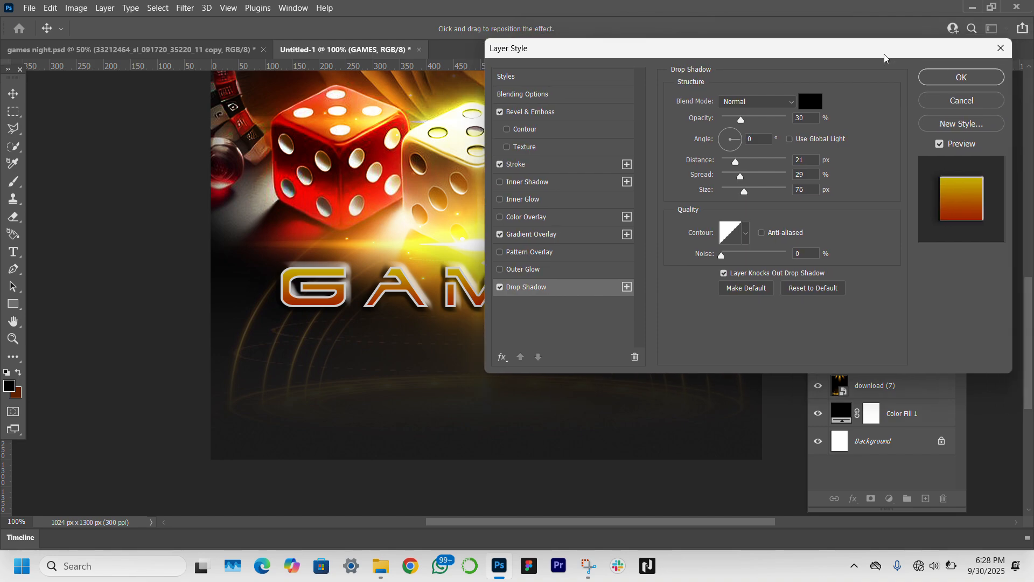
left_click(499, 165)
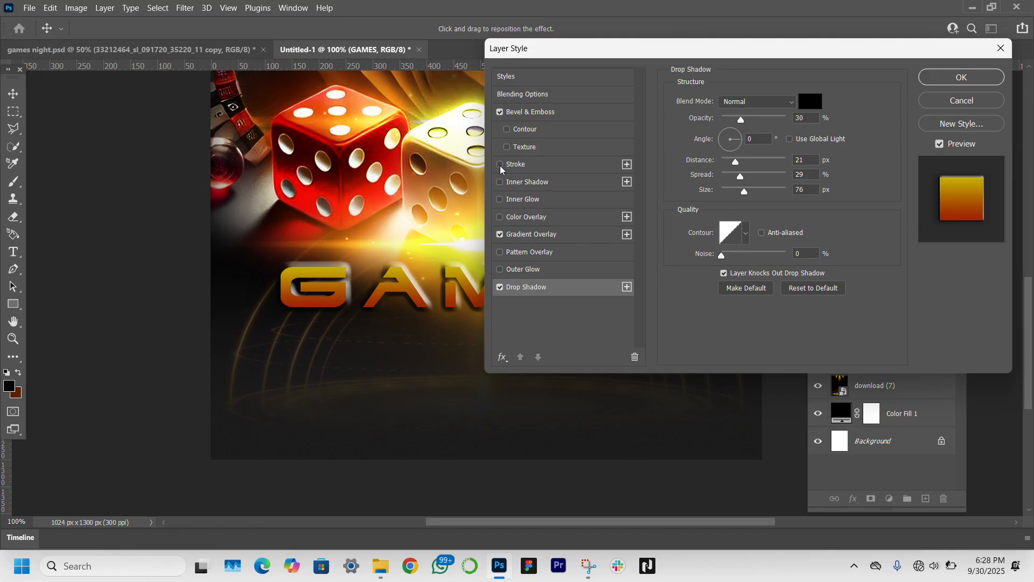
left_click(500, 165)
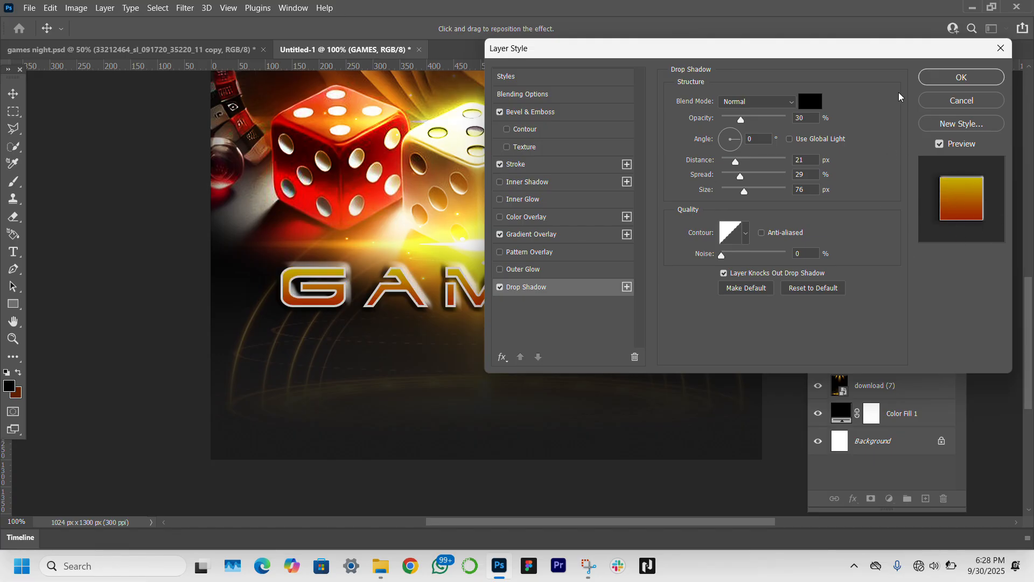
left_click(946, 76)
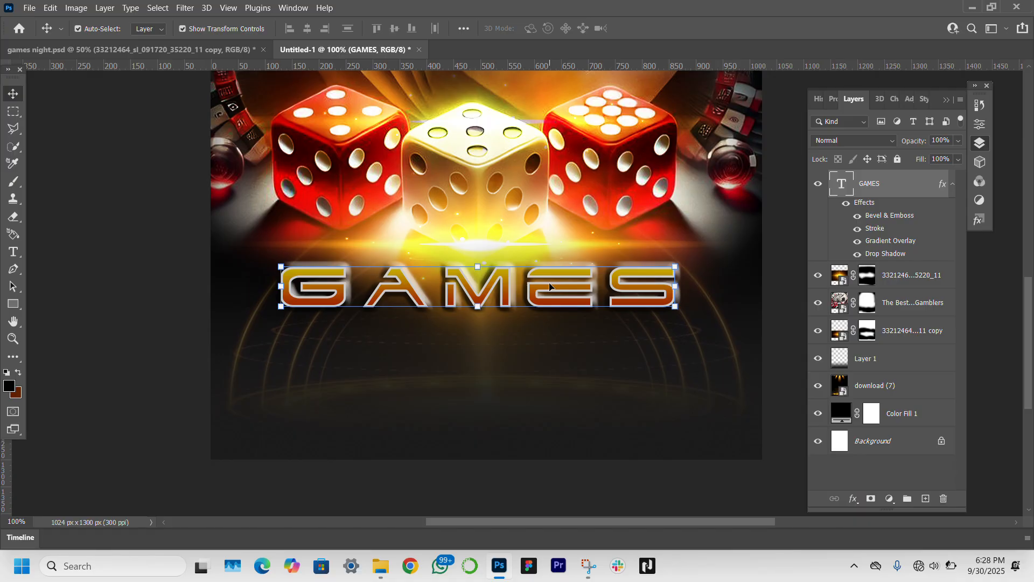
Step: Duplicate the GAMES text directly below the original and change the copy's wording to NIGHT
left_click_drag(552, 287, 549, 344)
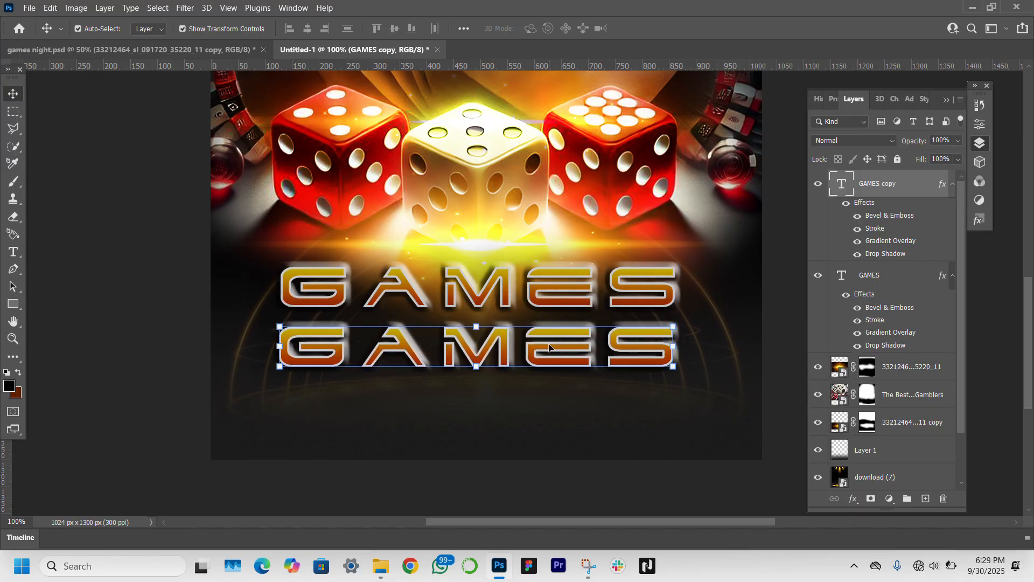
key("t")
double_click(549, 343)
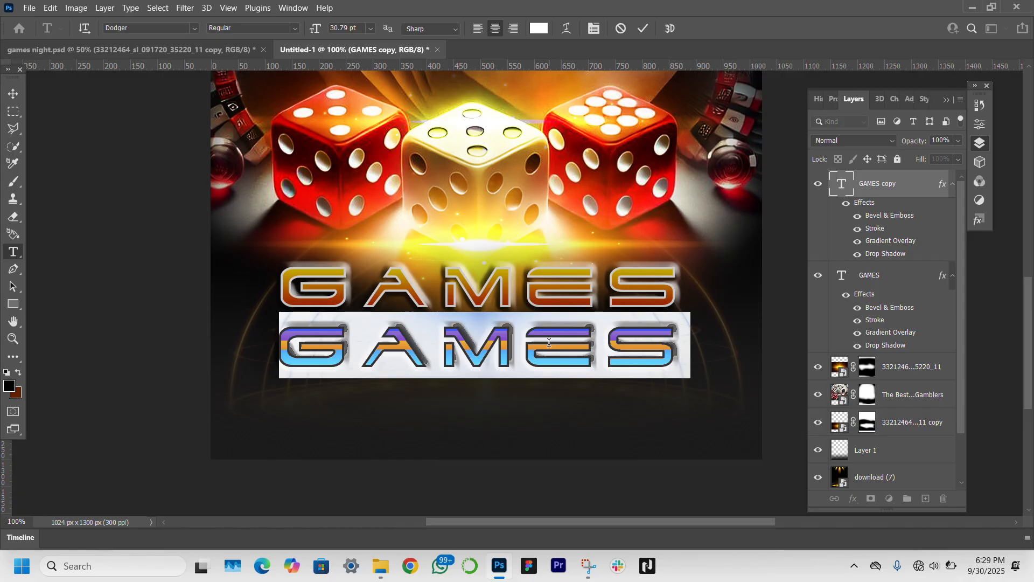
type("NI")
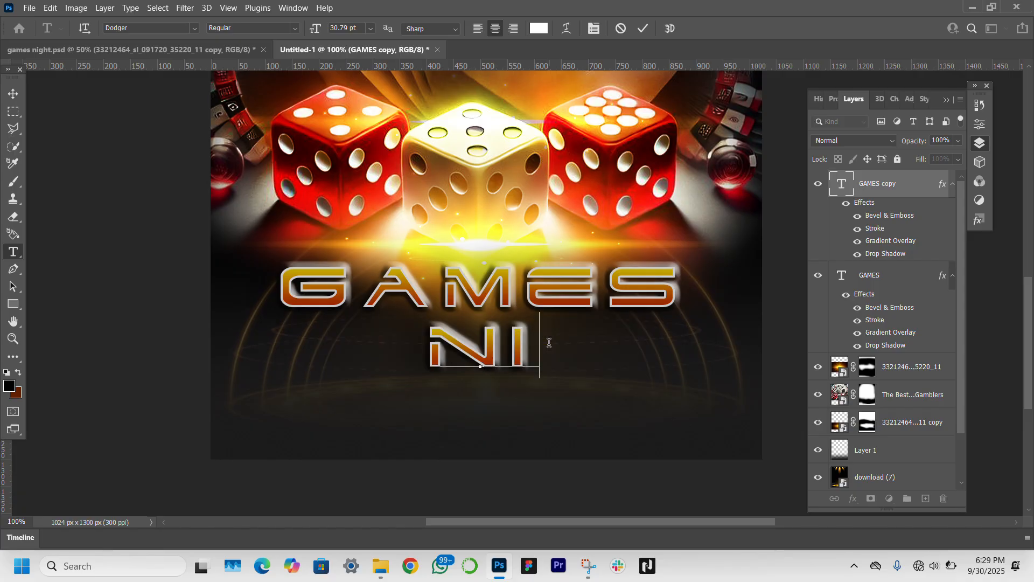
type("GHT")
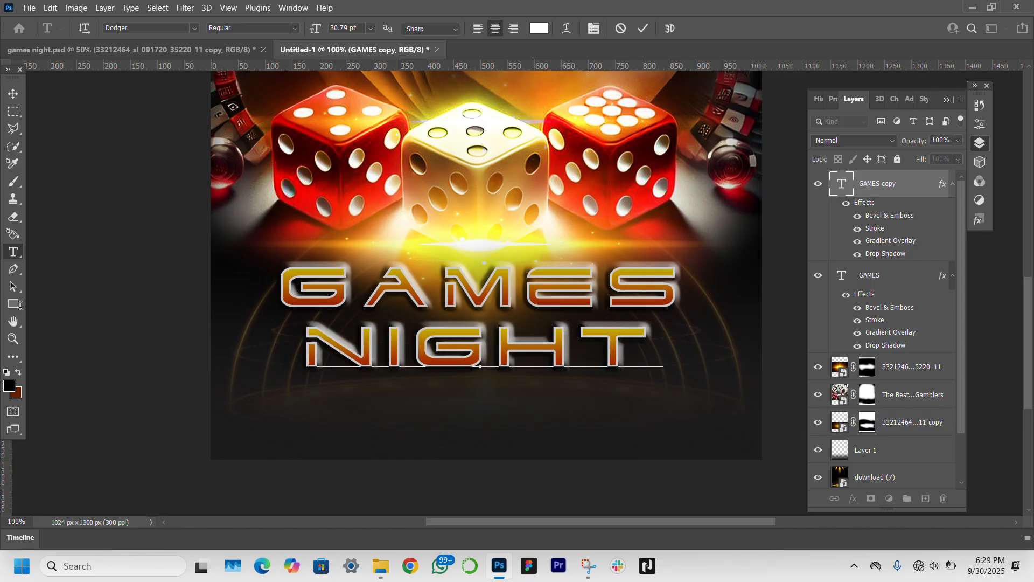
left_click(16, 94)
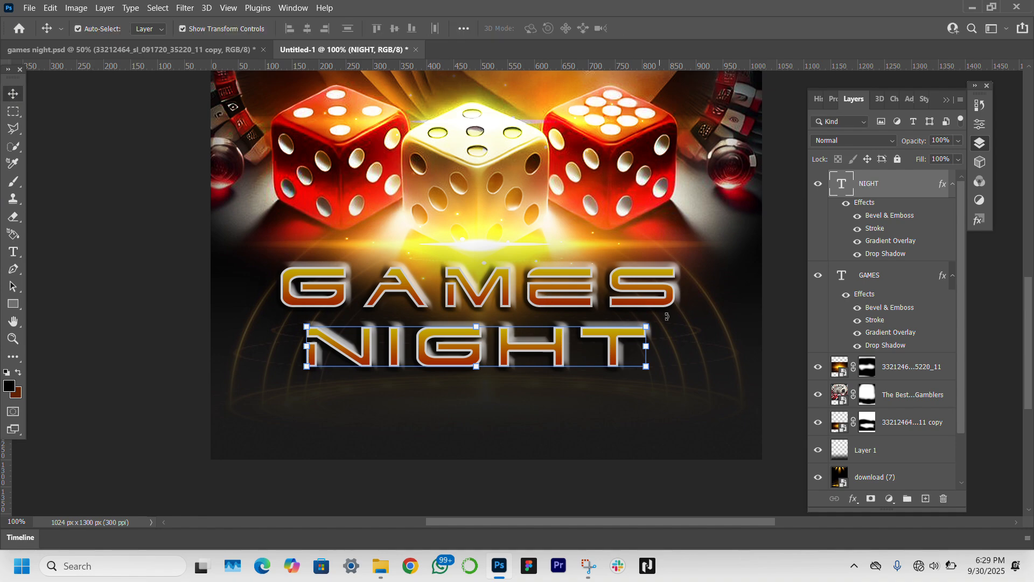
Step: Nudge the GAMES text up about 8 px, closer to the dice
left_click(624, 281)
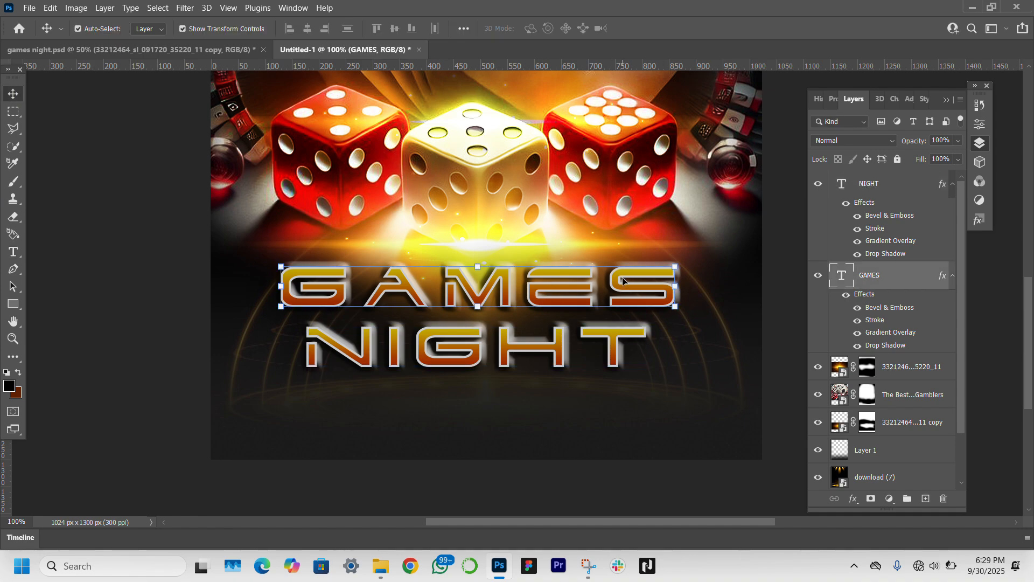
key("Up")
key("Up")
key("Up")
key("Up")
key("Up")
key("Up")
key("Up")
key("Up")
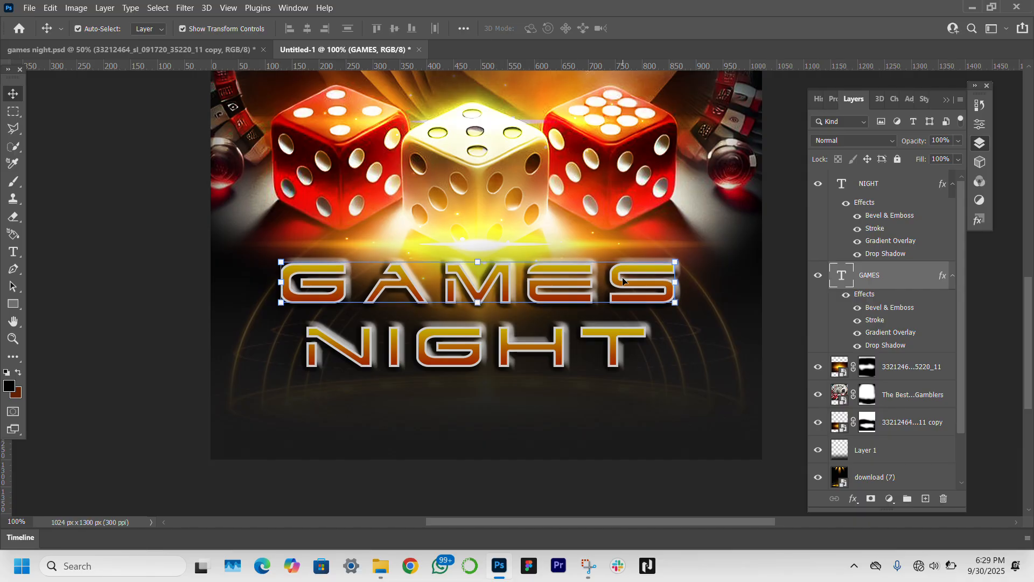
Step: Nudge the NIGHT text up about 10 px, closer to the GAMES text
left_click(543, 352)
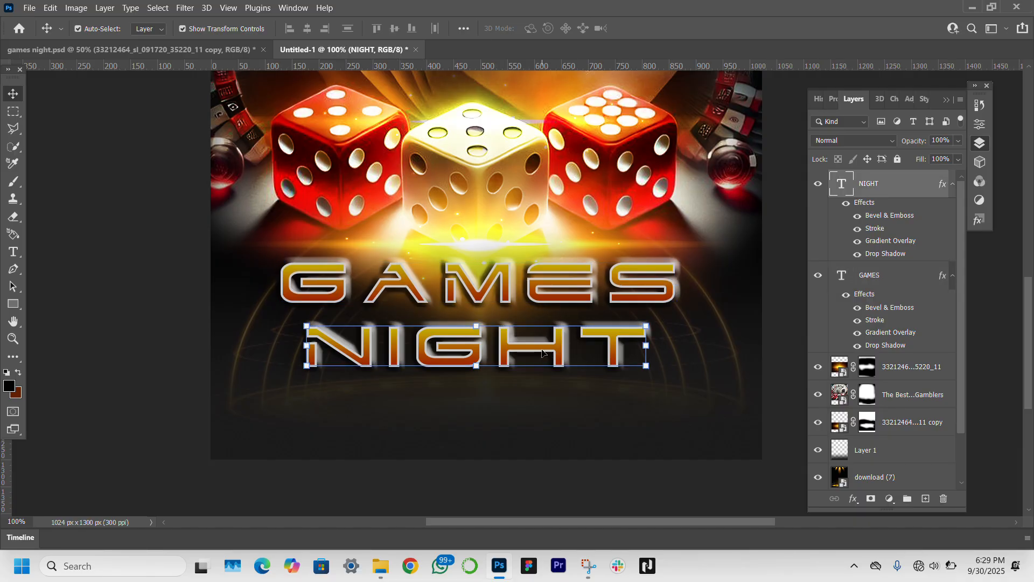
key("Up")
key("Up")
key("Up")
key("Up")
key("Up")
key("Up")
key("Up")
key("Up")
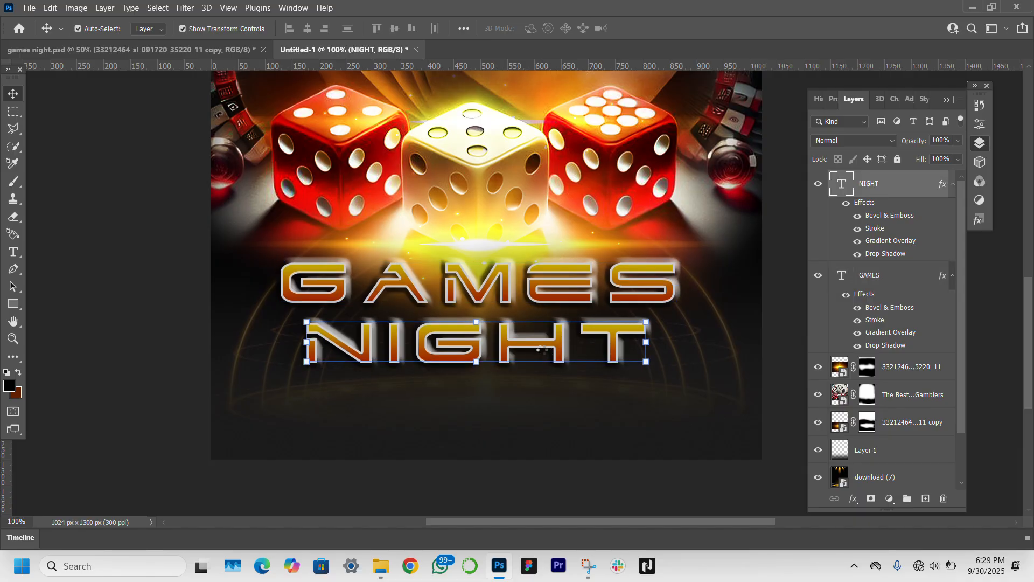
key("Up")
key("Up")
Step: Move the NIGHT and GAMES texts, the casino image and both flare layers up together by about 77 px
scroll(542, 352, "up", 3)
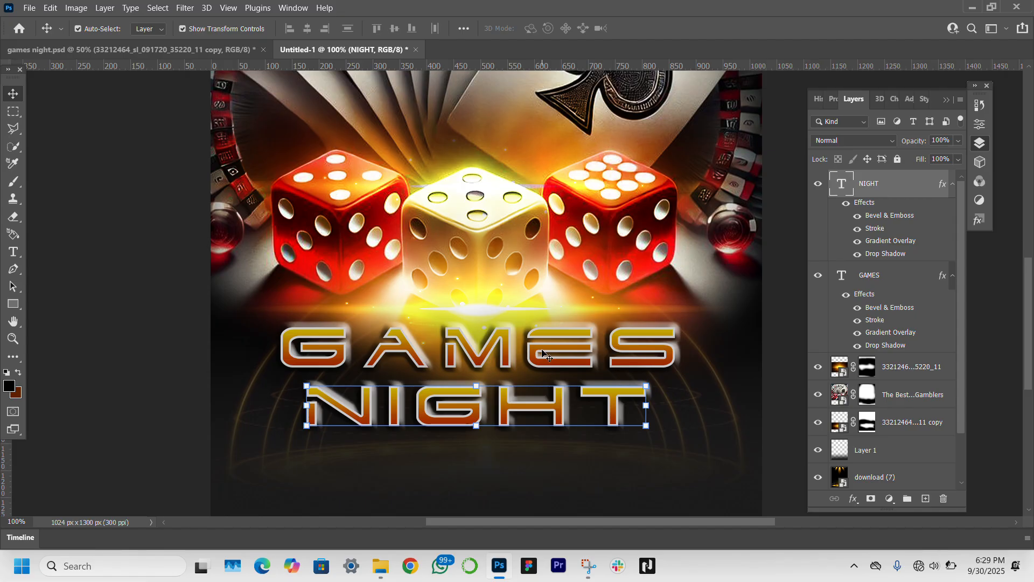
left_click(13, 339)
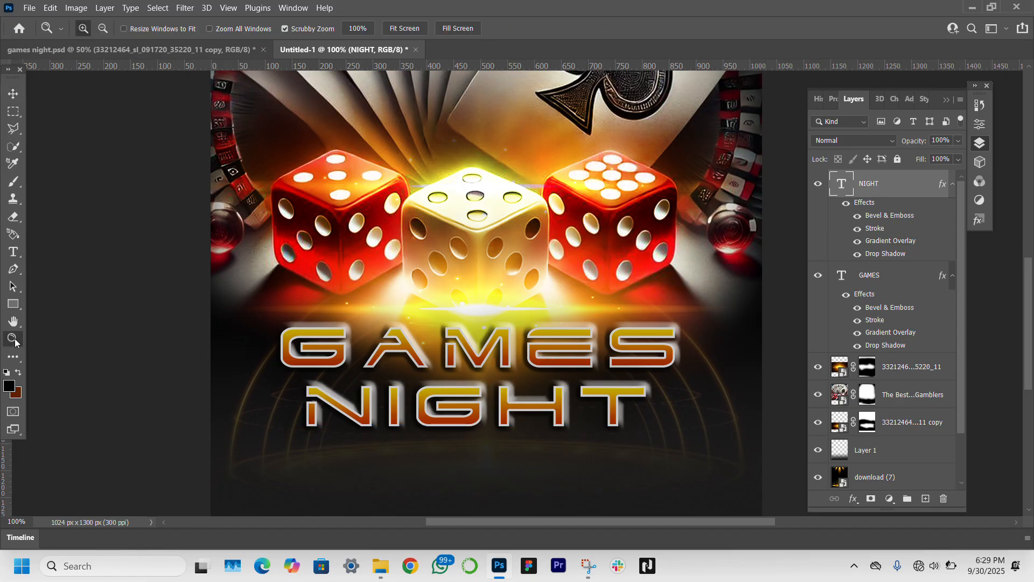
left_click(396, 30)
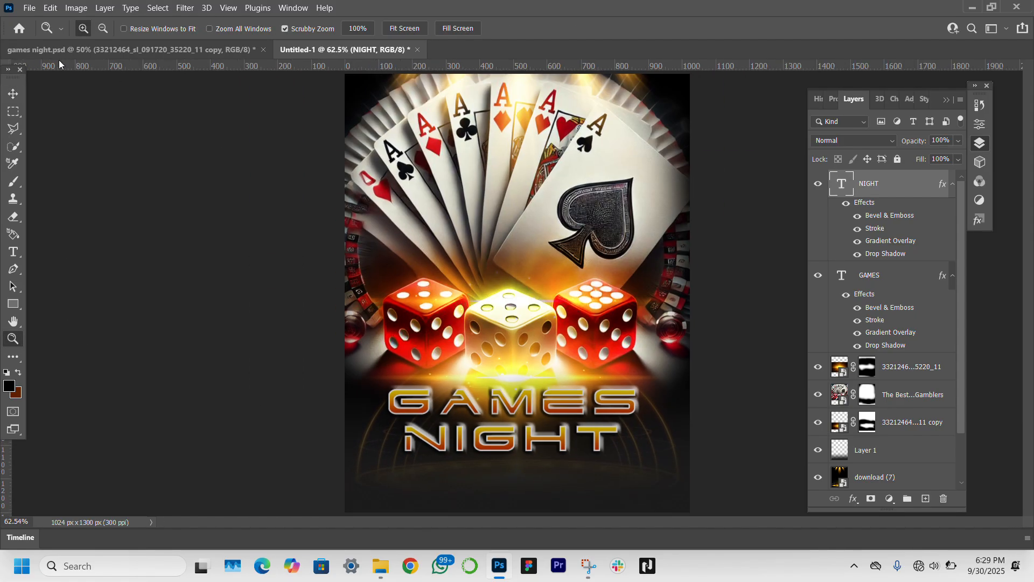
left_click(12, 95)
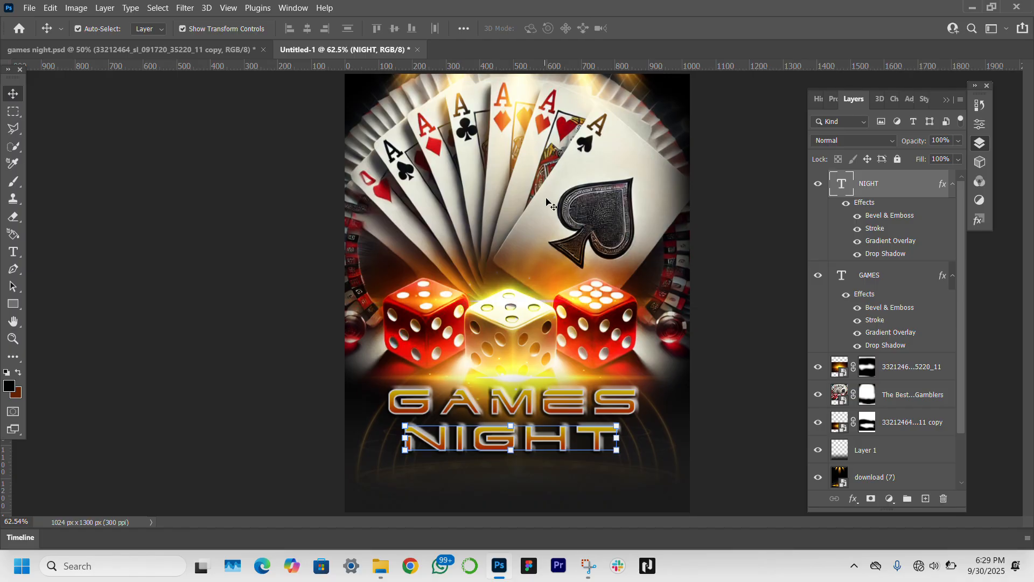
left_click(558, 143)
left_click(916, 372)
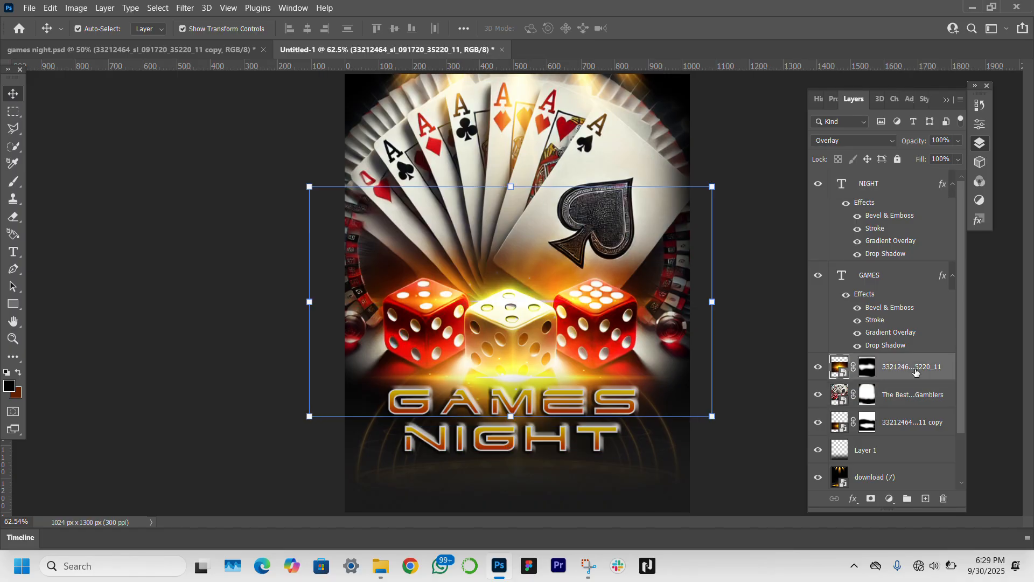
left_click(914, 425, "shift")
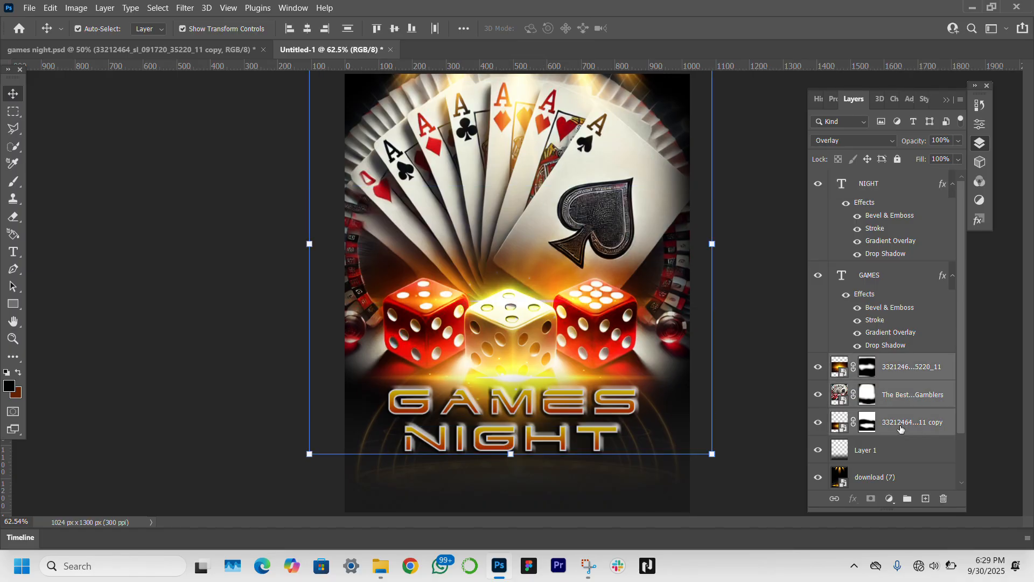
left_click(900, 277, "ctrl")
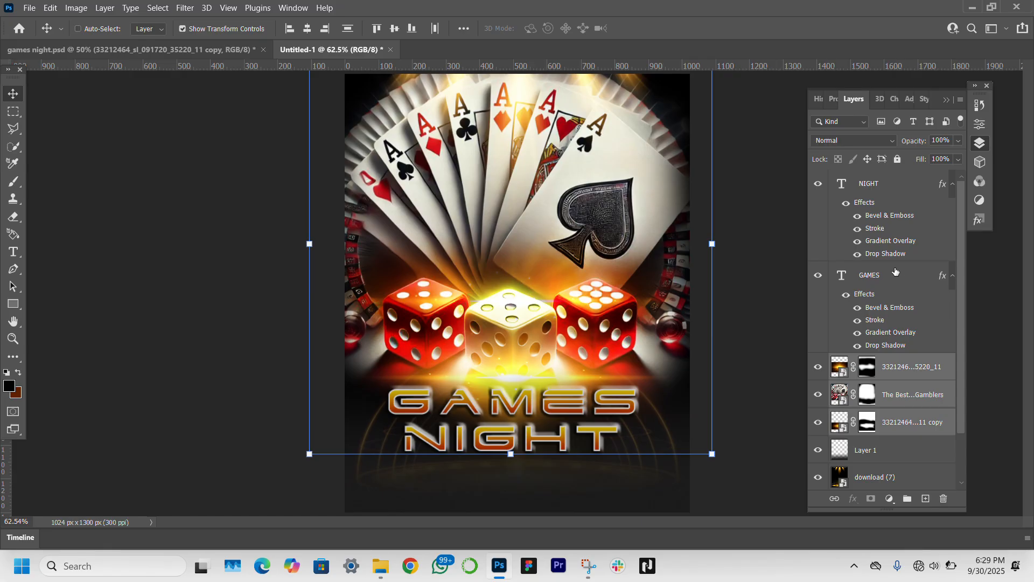
left_click(884, 186, "ctrl")
key("ctrl+t")
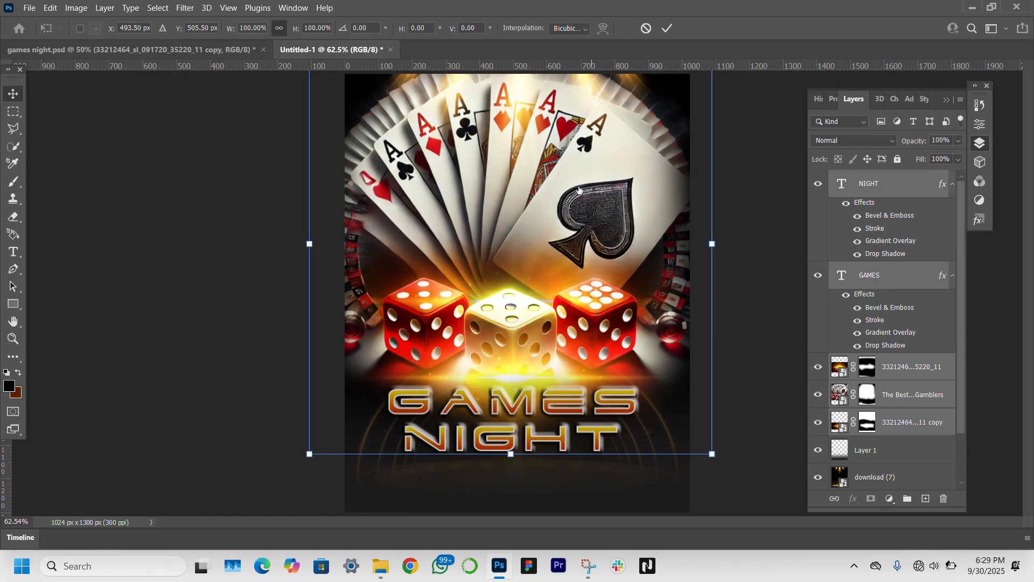
left_click_drag(551, 184, 550, 156)
key("Return")
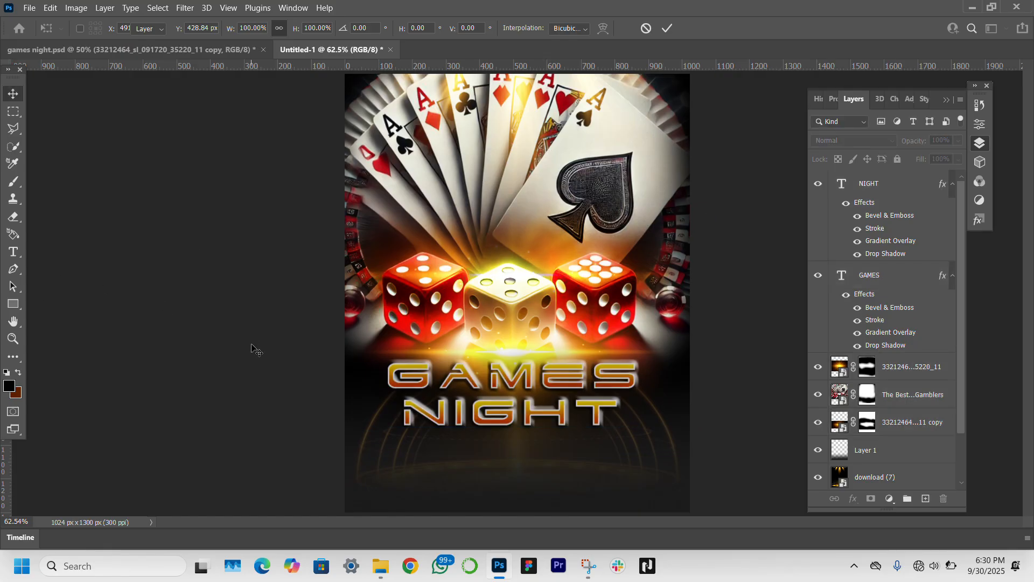
Step: Nudge the GAMES text up about 14 px, nearer to the glow under the dice
left_click(585, 372)
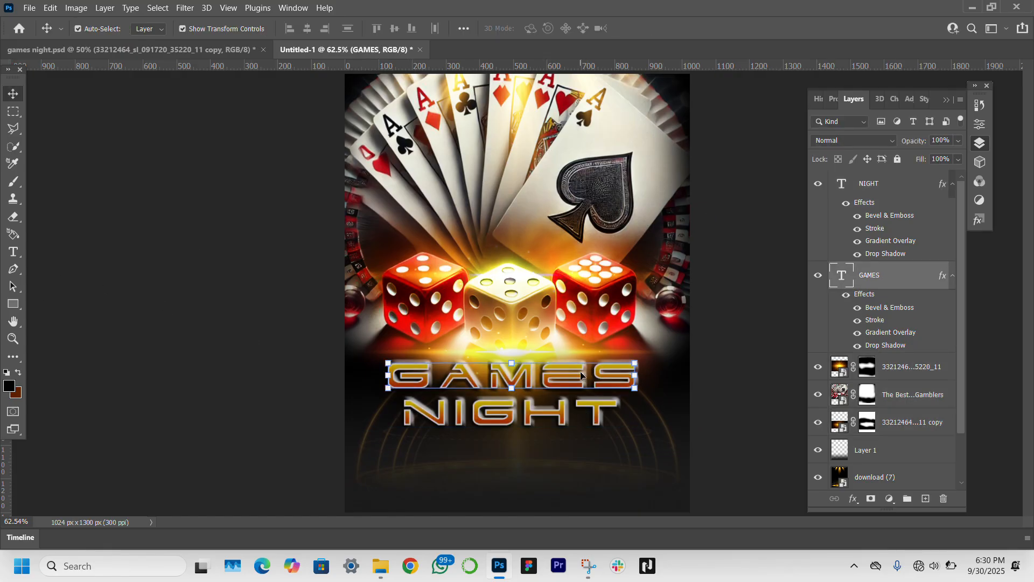
key("Up")
key("Up")
key("Up")
key("Up")
key("Up")
key("Up")
key("Up")
key("Up")
key("Up")
key("Up")
key("Up")
key("Up")
key("Up")
key("Up")
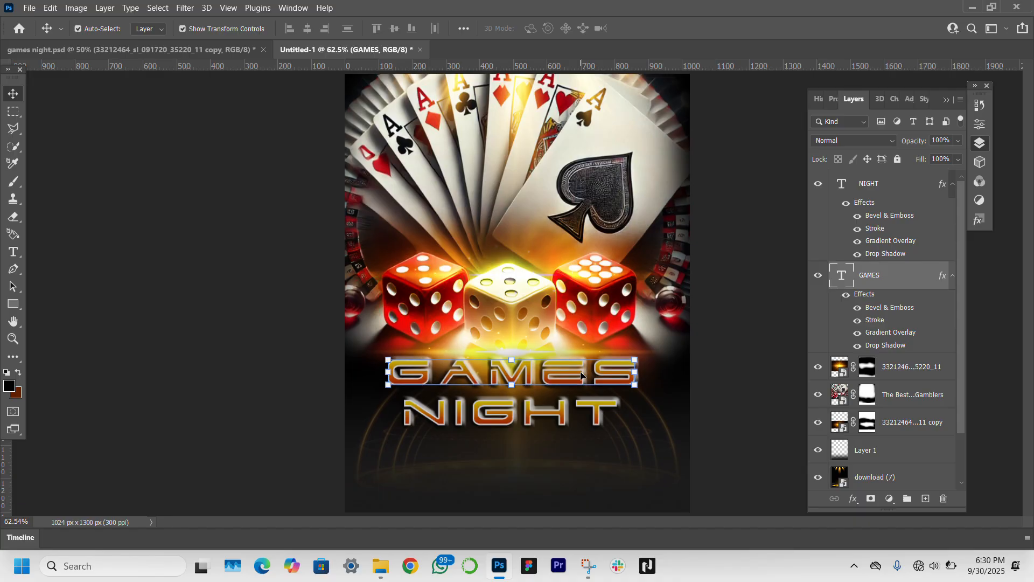
Step: Nudge the NIGHT text up about 10 px to close the gap below the GAMES text
left_click(564, 415)
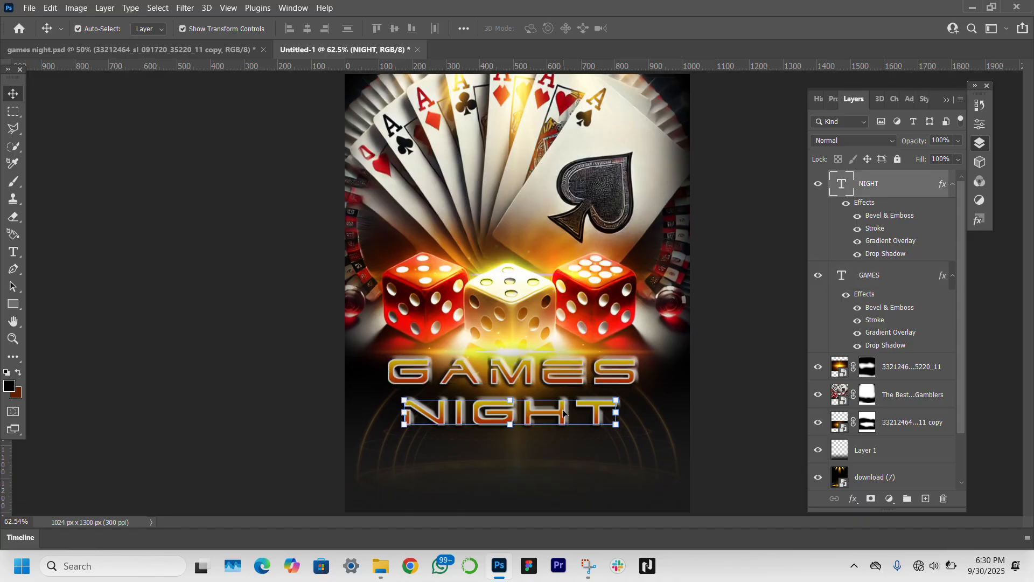
key("Up")
key("Up")
key("Up")
key("Up")
key("Up")
key("Up")
key("Up")
key("Up")
key("Up")
key("Up")
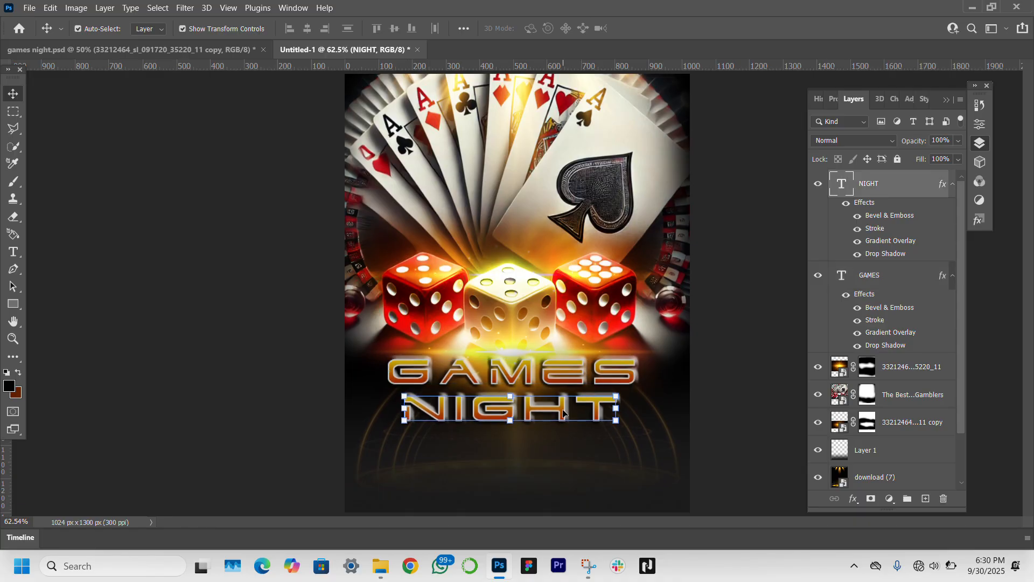
left_click(742, 423)
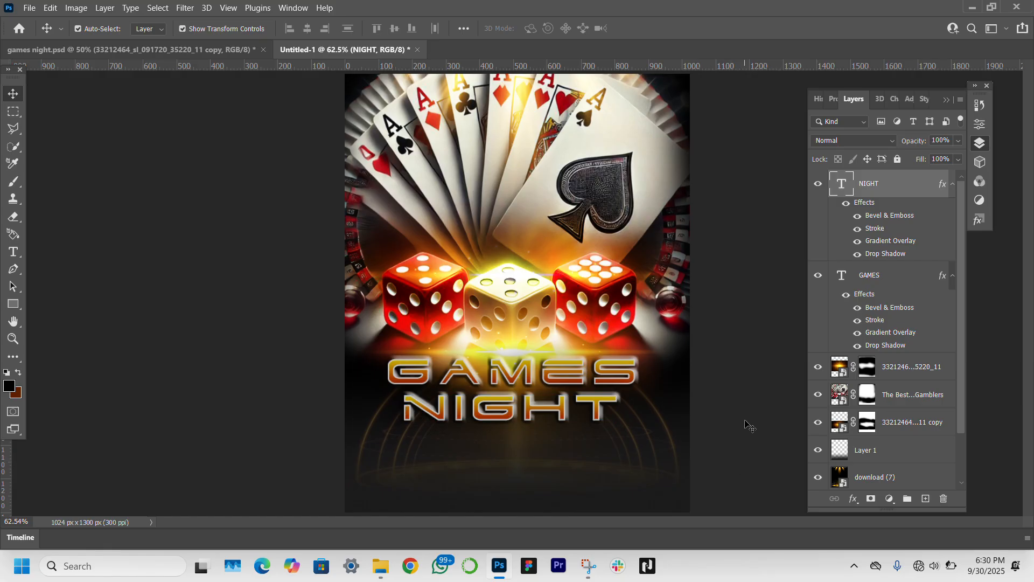
Step: Duplicate Layer 1, the dark shading over the flyer's lower part, to darken that area further
left_click(618, 470)
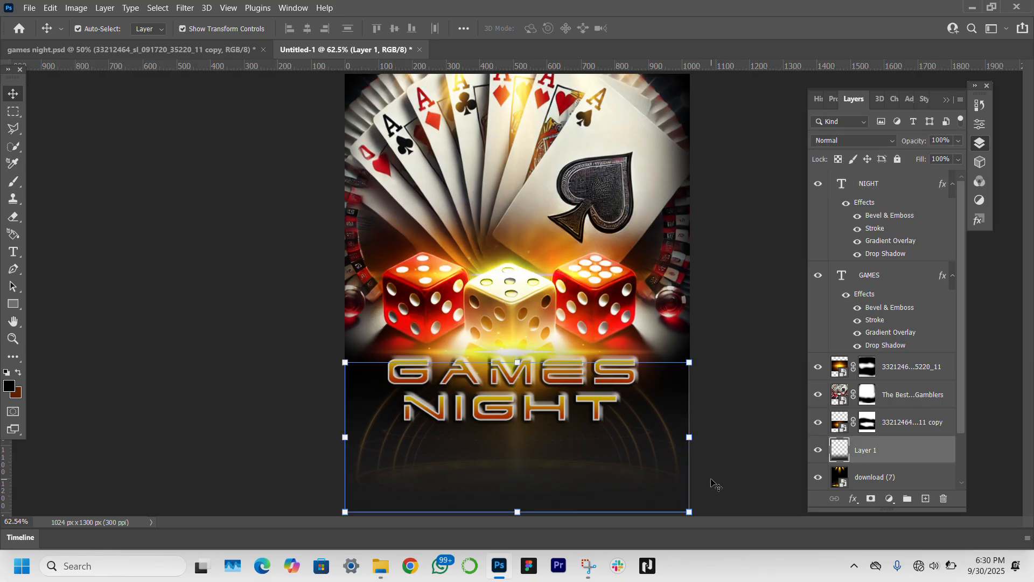
key("ctrl+j")
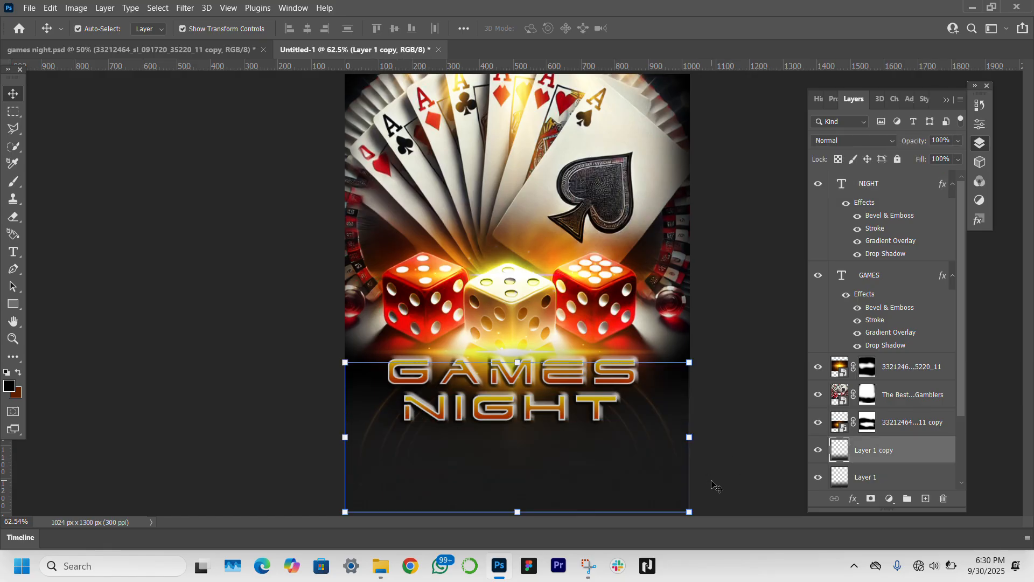
scroll(885, 458, "down", 3)
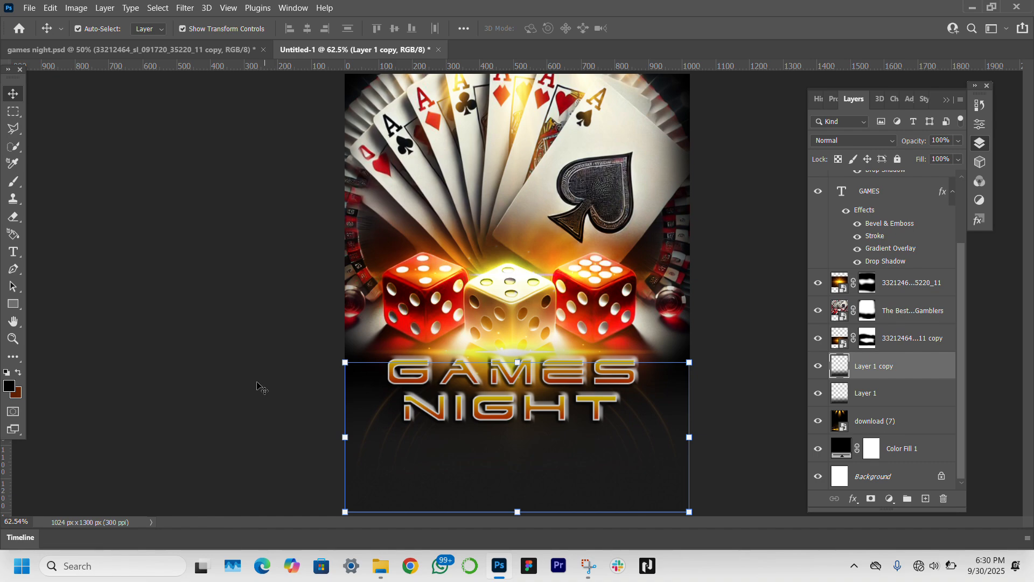
Step: Draw a rectangle of about 196 × 80 px centred below the NIGHT text and round its corners to 11 px
left_click(28, 305)
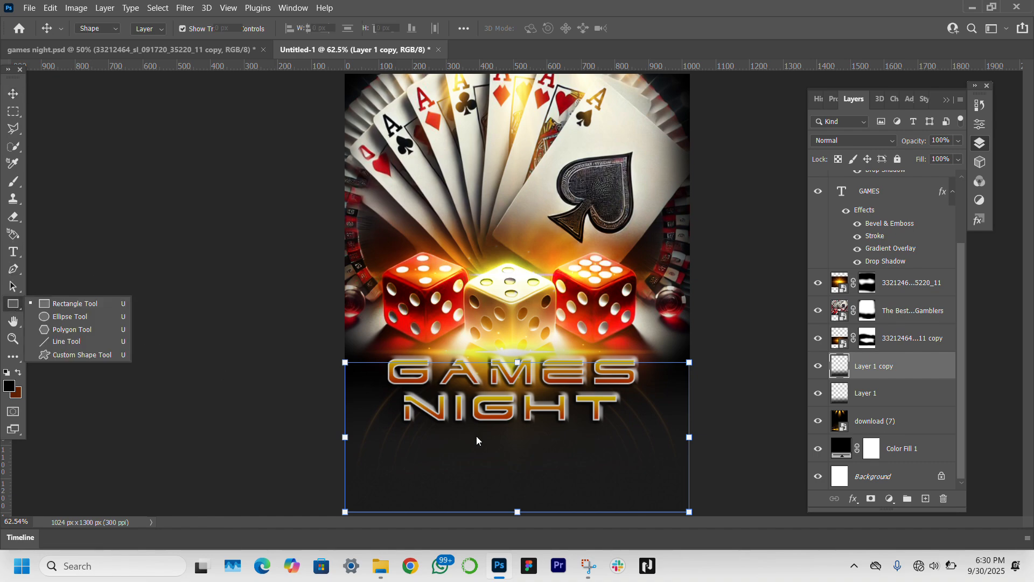
left_click(14, 339)
left_click(572, 449)
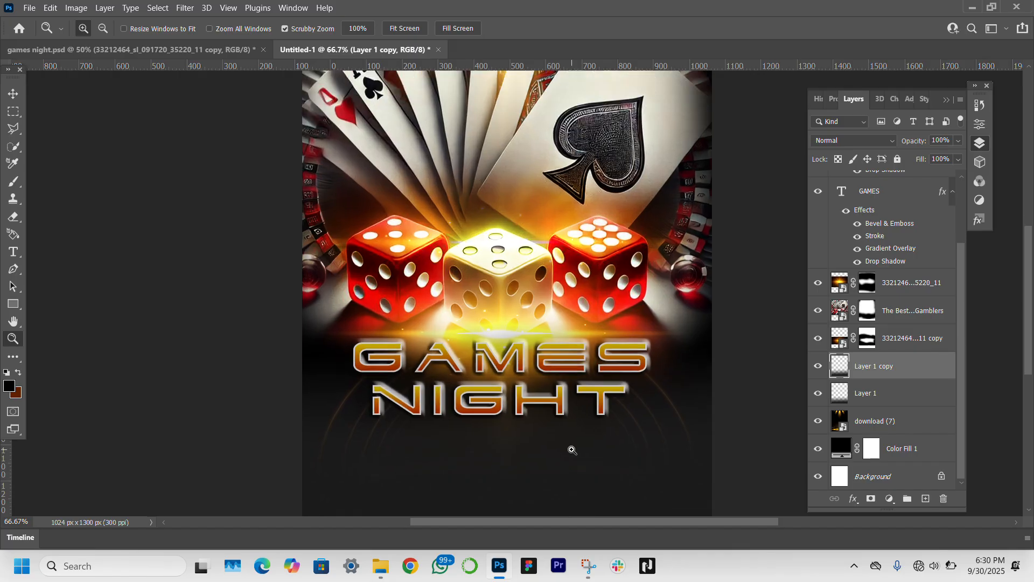
left_click(572, 449)
key("v")
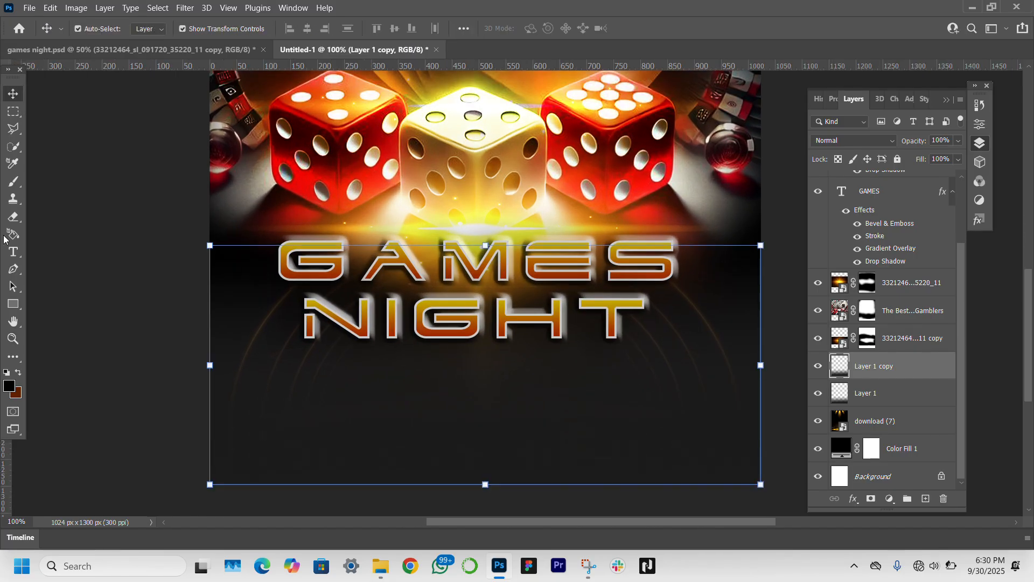
key("u")
left_click_drag(425, 360, 530, 404)
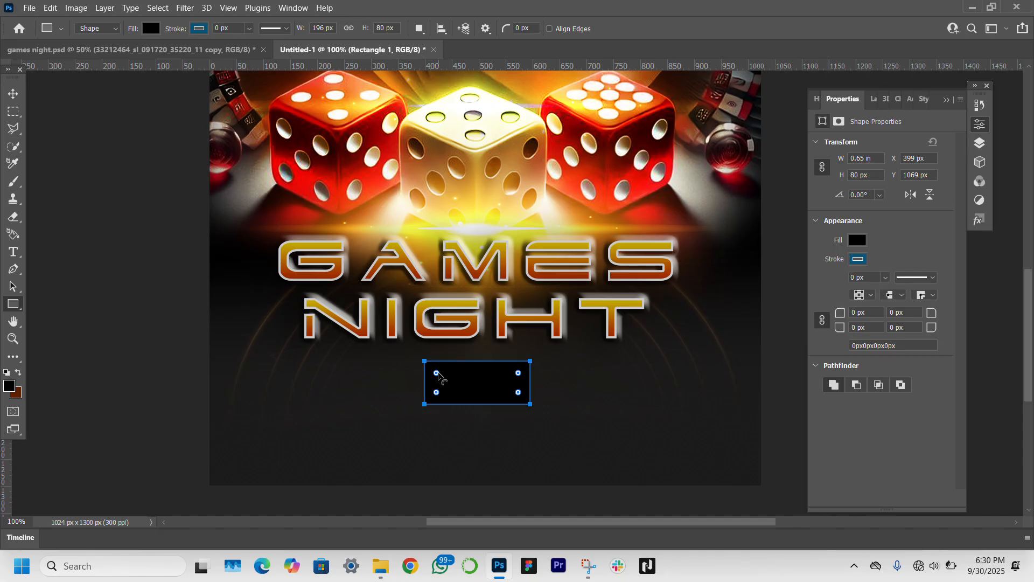
left_click_drag(439, 376, 434, 370)
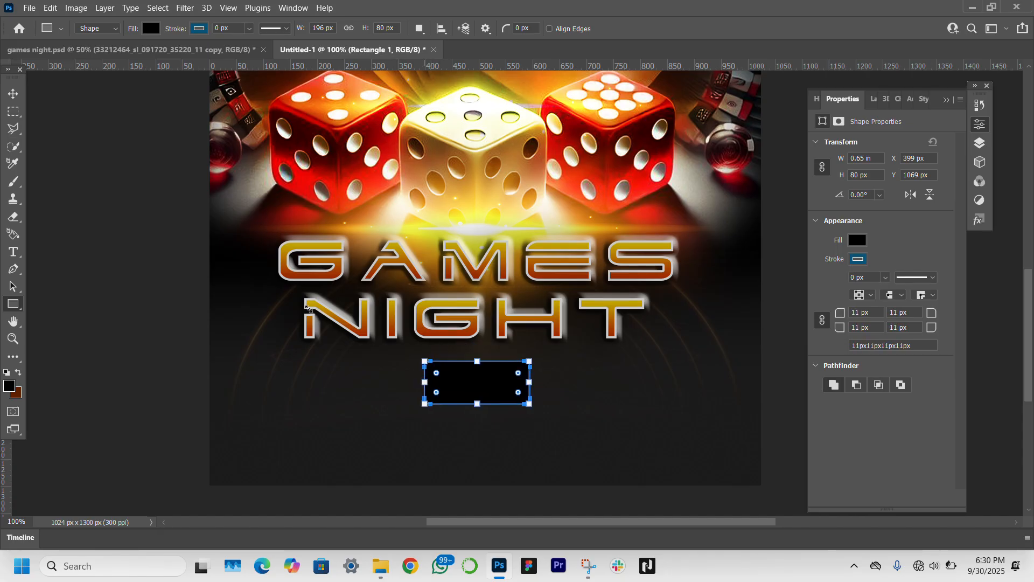
Step: Give the rounded rectangle a white stroke and no fill
key("v")
left_click(857, 259)
left_click(872, 330)
left_click(861, 261)
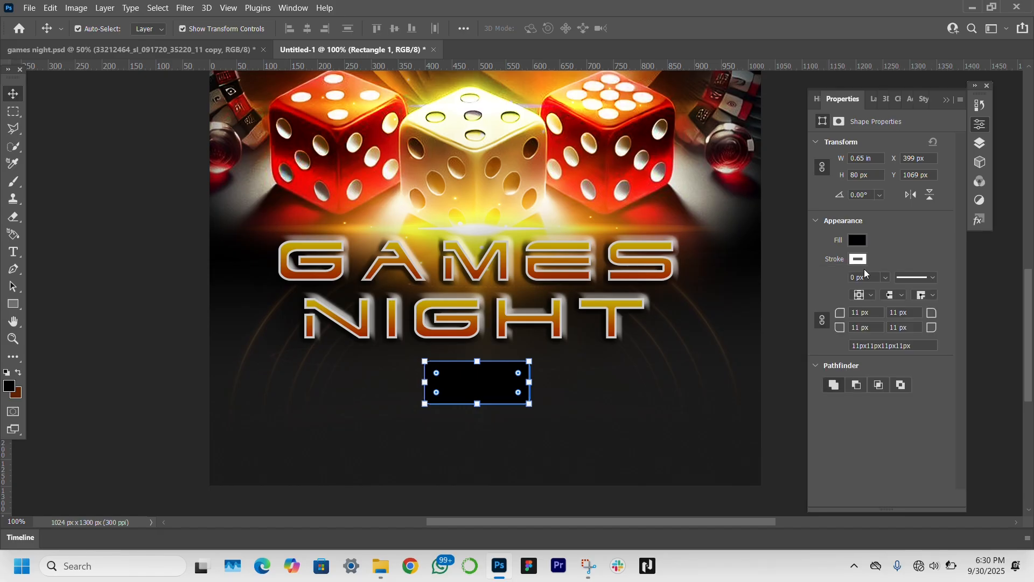
left_click(856, 239)
left_click(830, 266)
left_click(286, 441)
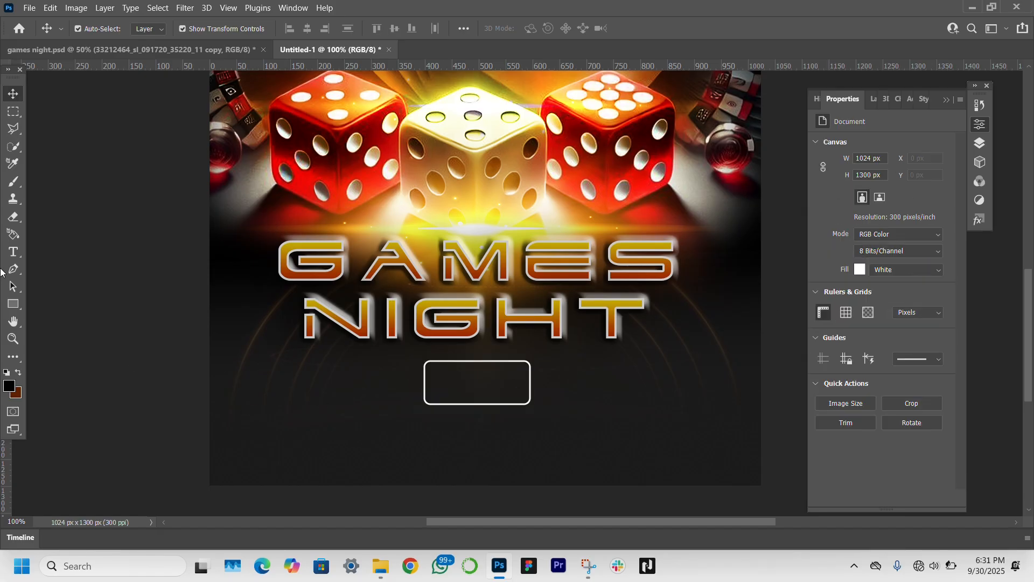
Step: Draw a thin vertical divider about 59 px tall in the middle of the rounded box and fill it white
left_click(12, 307)
left_click(11, 308)
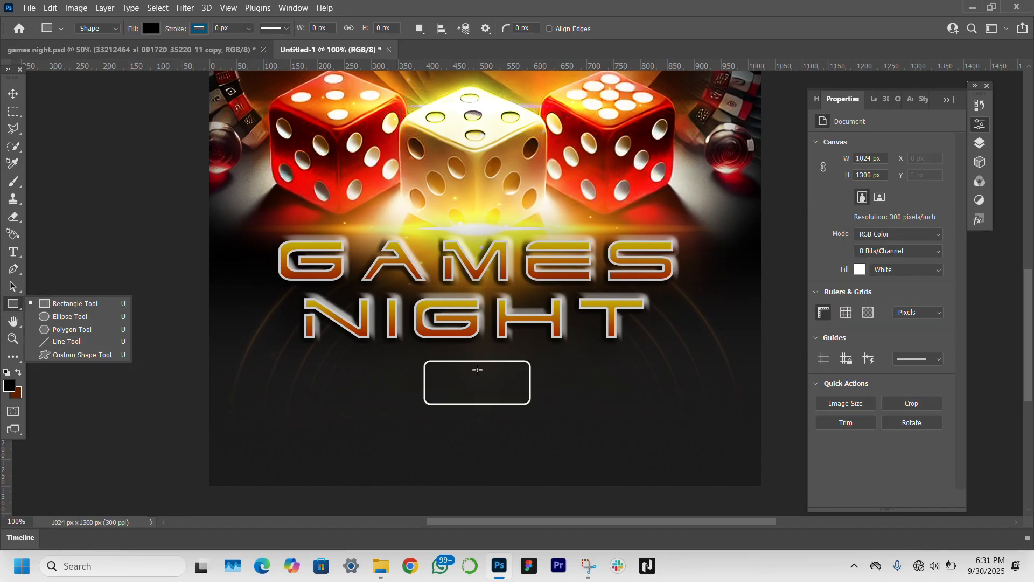
left_click(477, 369)
left_click_drag(477, 367, 477, 399)
key("v")
left_click(857, 240)
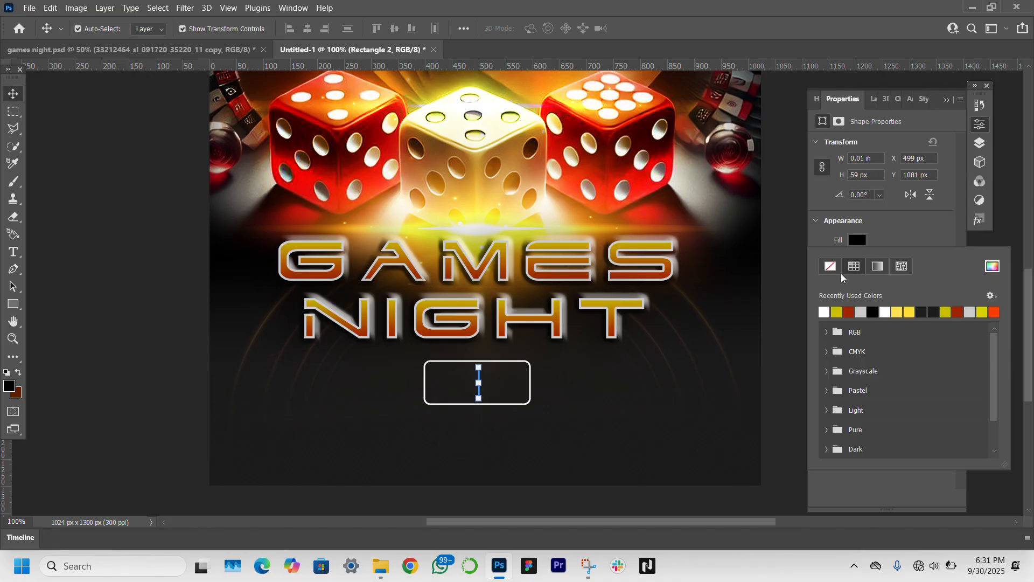
left_click(824, 311)
left_click(220, 326)
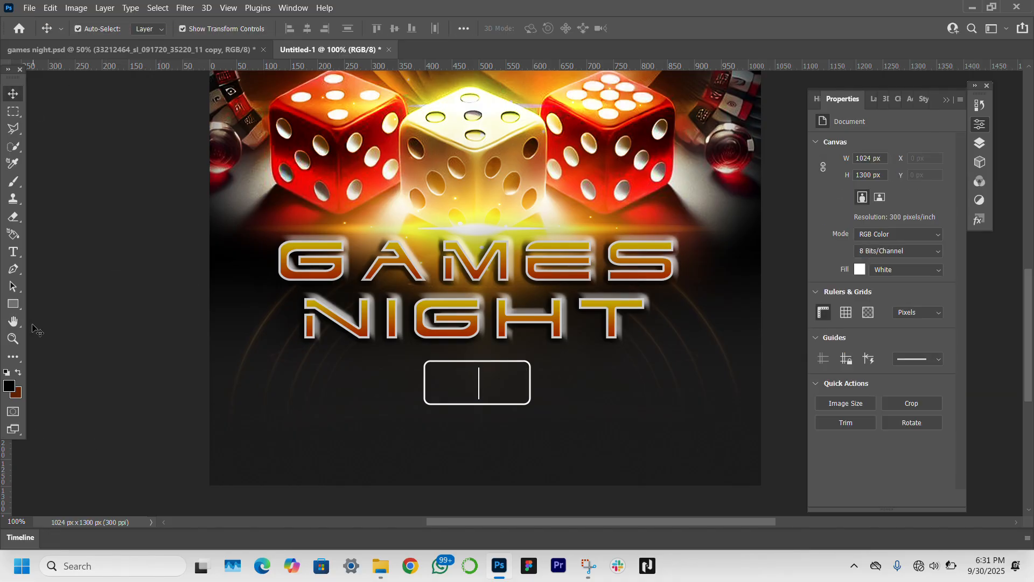
Step: Add the two-line text "04 OCT." beside the rounded box and set its tracking to 0
left_click(14, 252)
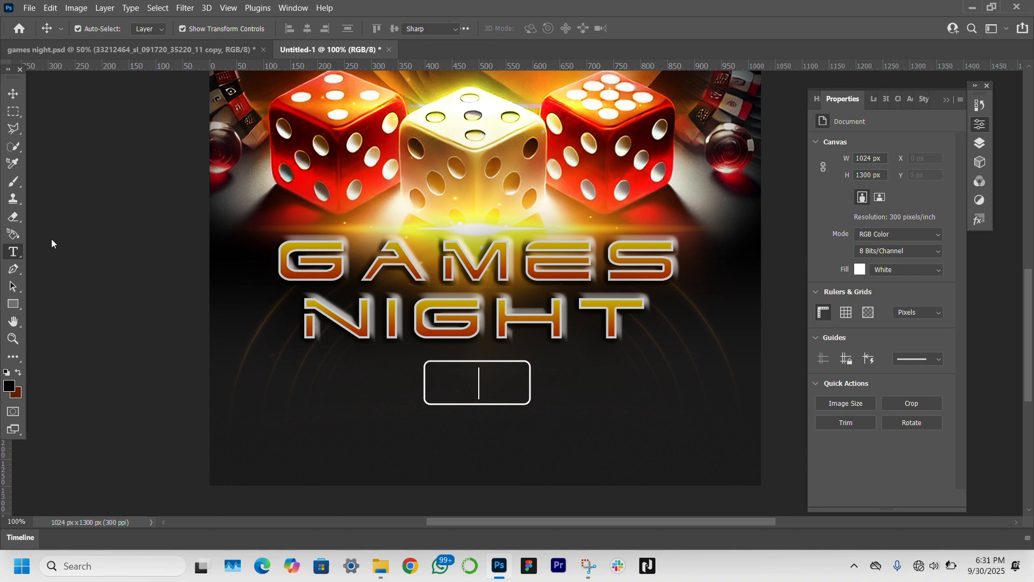
left_click(337, 376)
type("04")
key("Return")
type("OCT.")
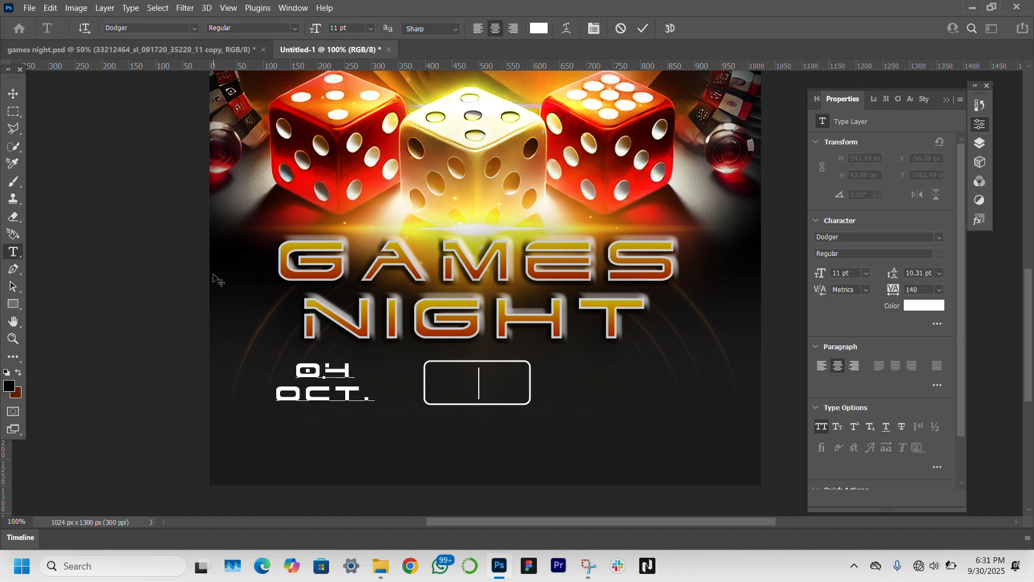
left_click(14, 93)
left_click(883, 293)
type("0")
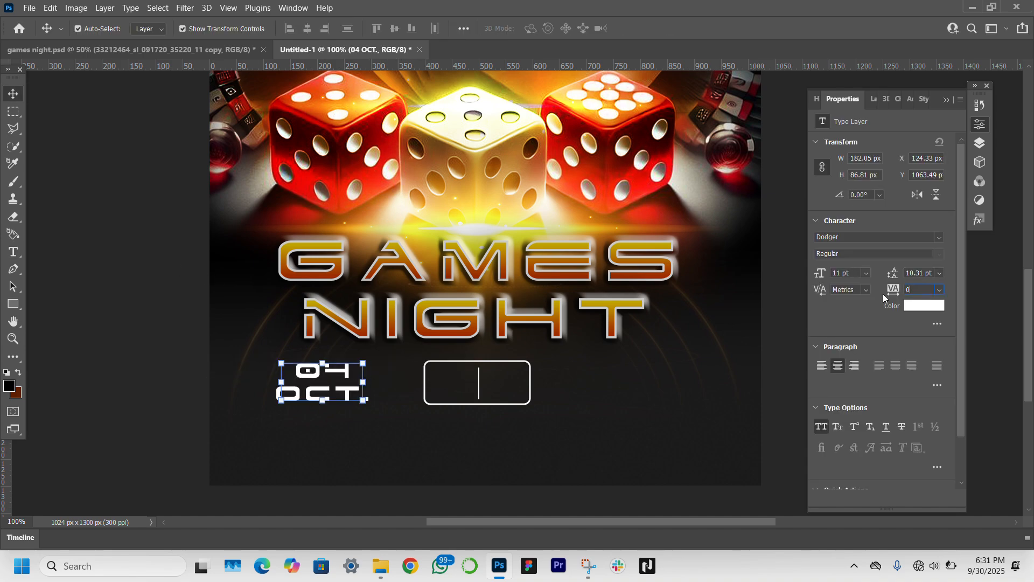
key("Return")
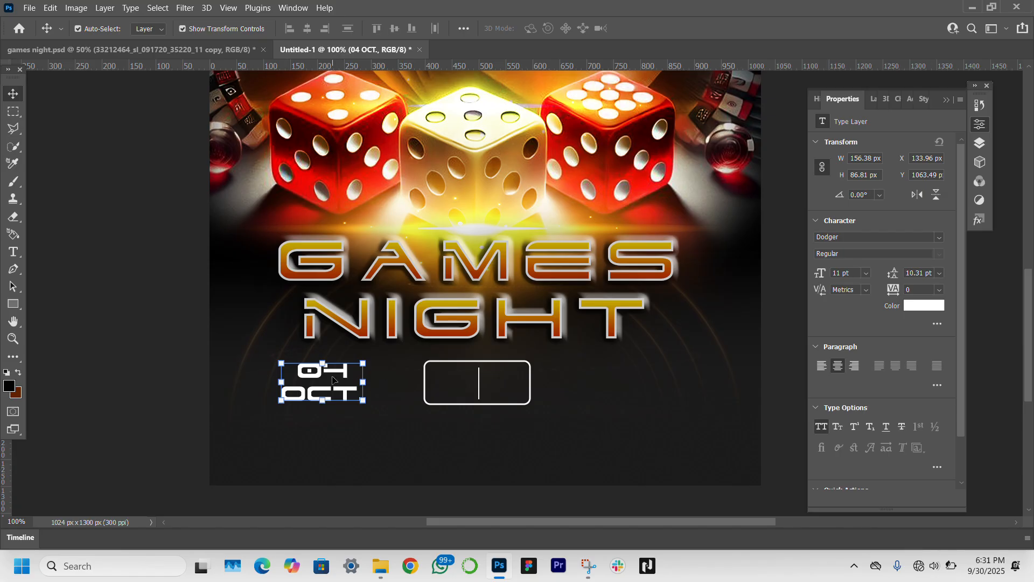
Step: Scale the date text down to 5.44 pt inside the box's left half and duplicate it into the right half
left_click_drag(333, 374, 514, 373)
key("Return")
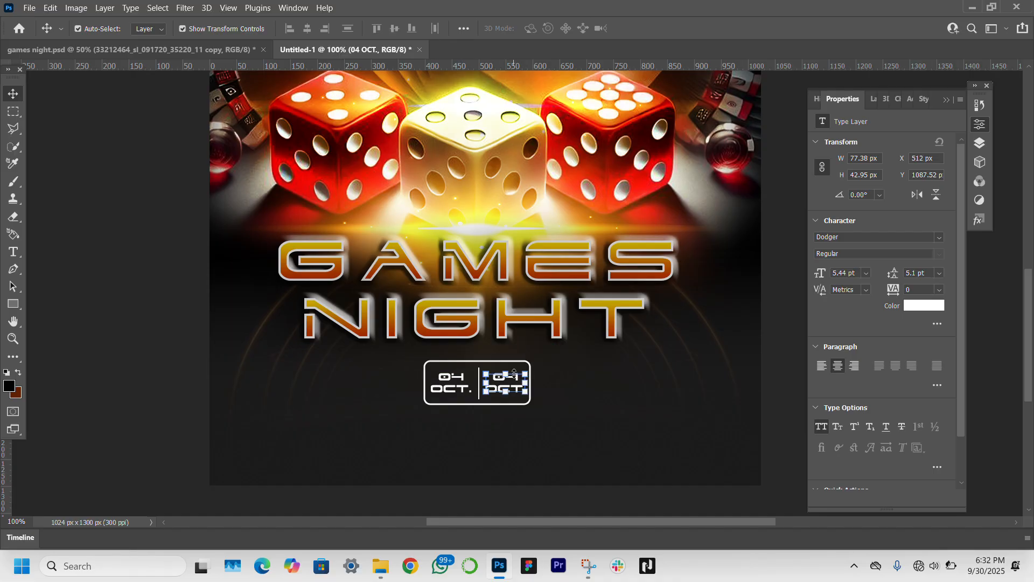
key("ctrl+t")
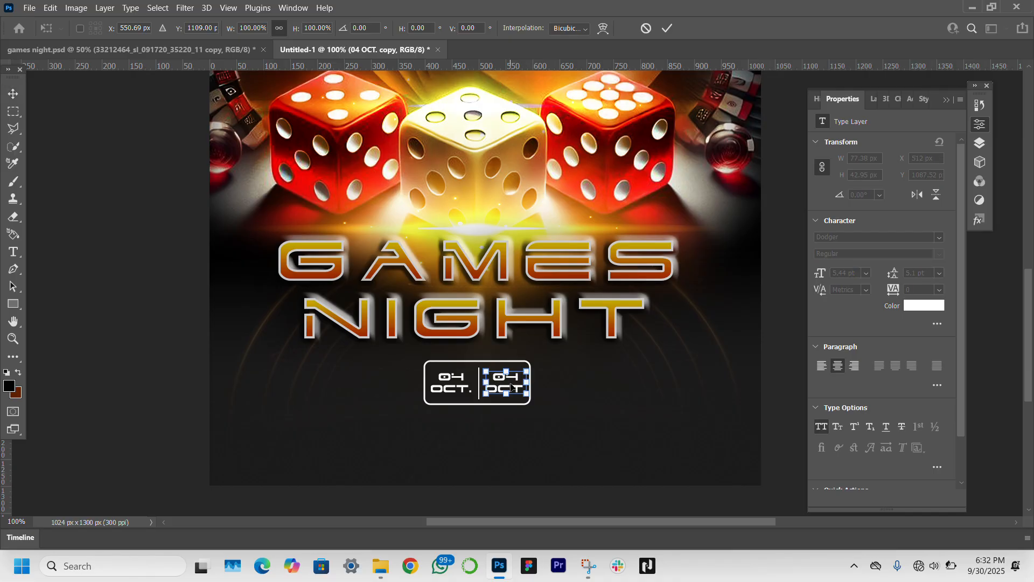
key("Return")
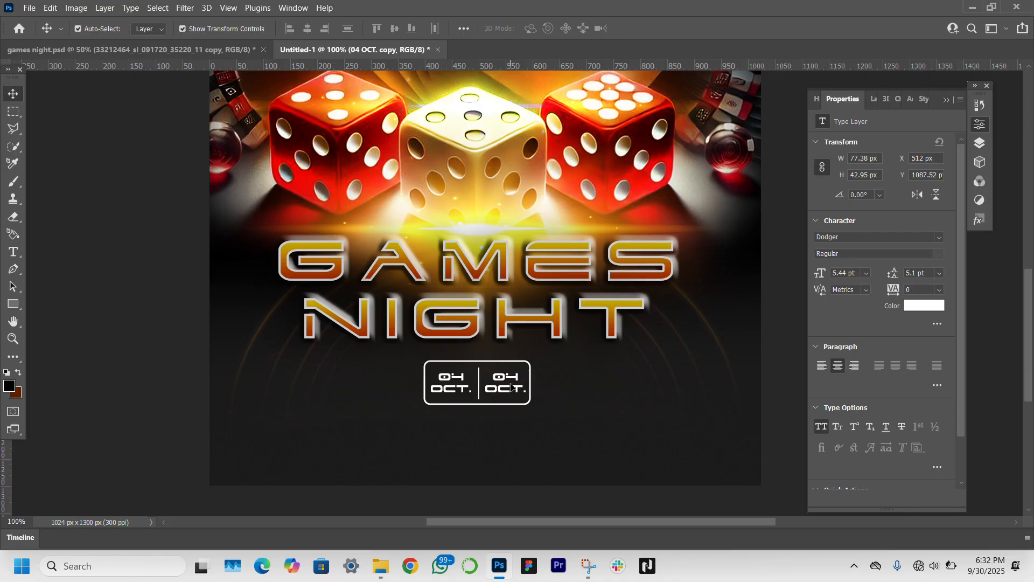
Step: Change the right-hand copy's wording to "05 PM" on two lines and shift the divider slightly to the right
double_click(510, 387)
left_click(510, 378)
key("ctrl+a")
type("05")
key("Return")
type("P")
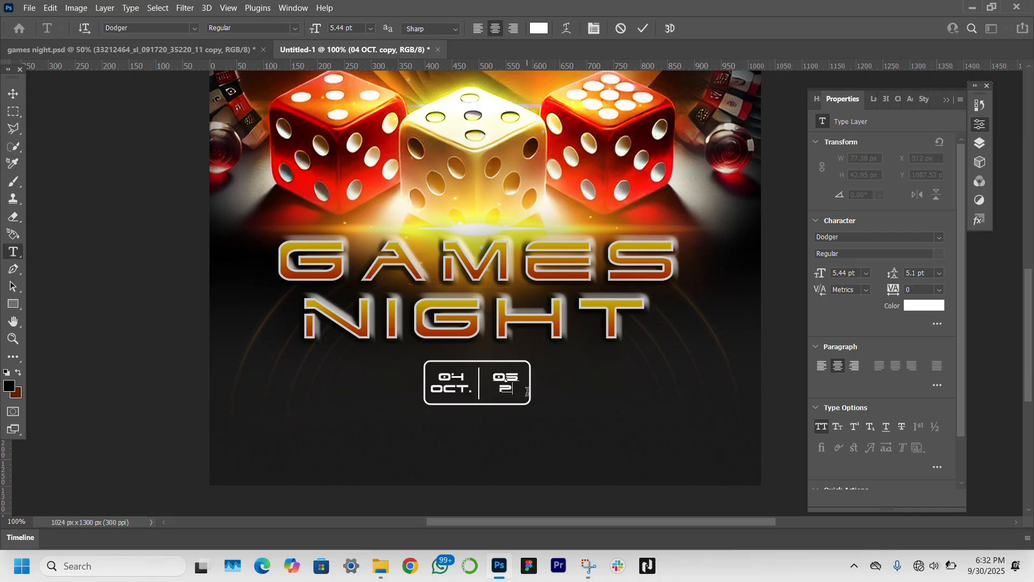
type("M")
key("ctrl+Return")
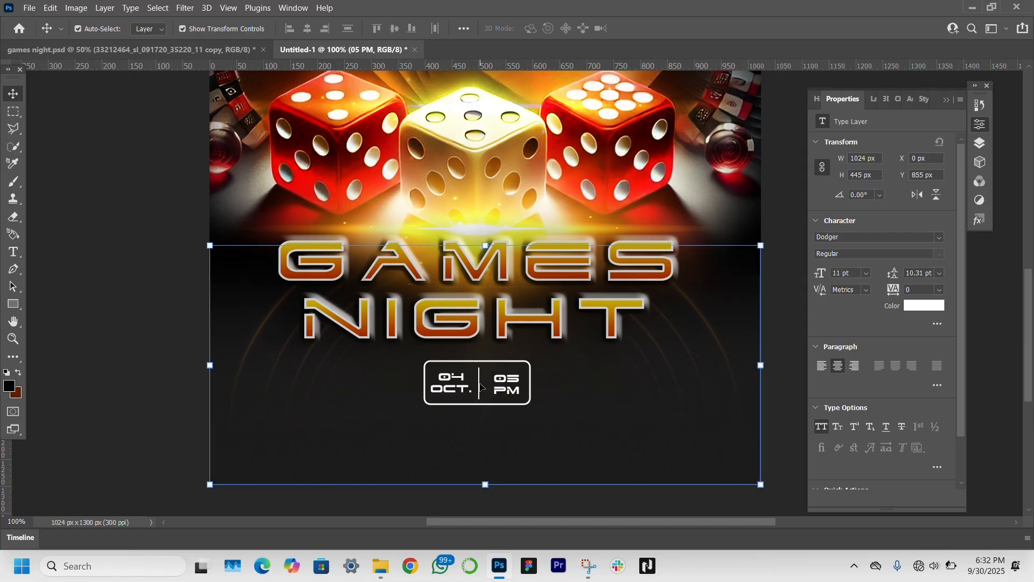
left_click_drag(478, 385, 482, 386)
Step: Set the rounded box's stroke width to 2.5 px and all its corner radii to 9 px
left_click(532, 366)
left_click(525, 362)
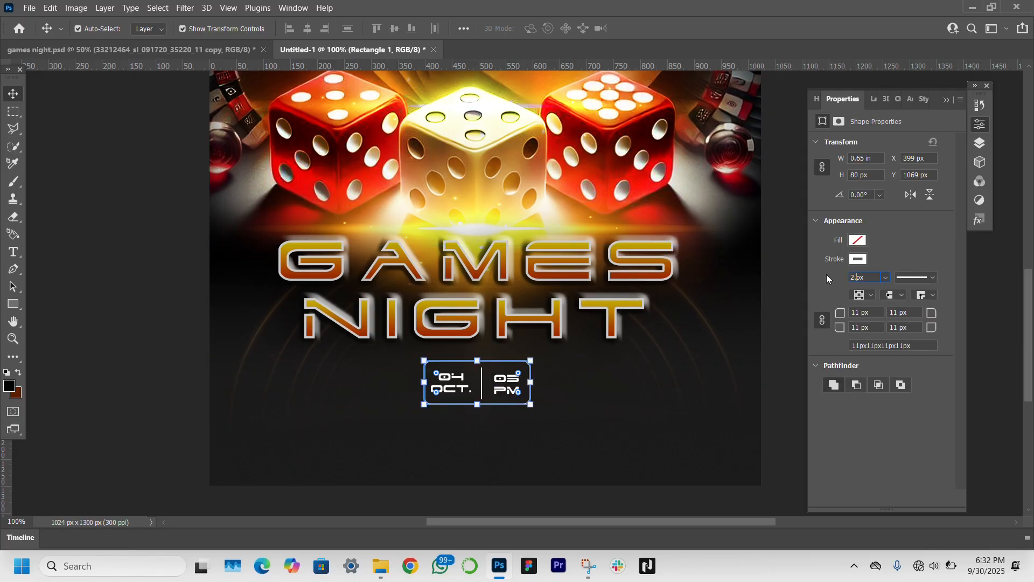
left_click_drag(827, 278, 829, 276)
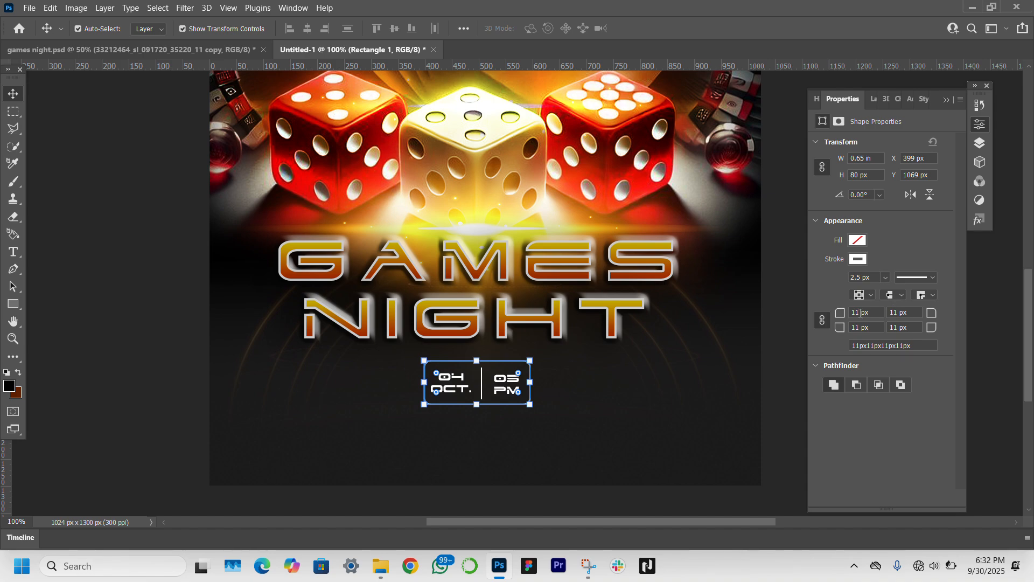
left_click_drag(837, 314, 815, 316)
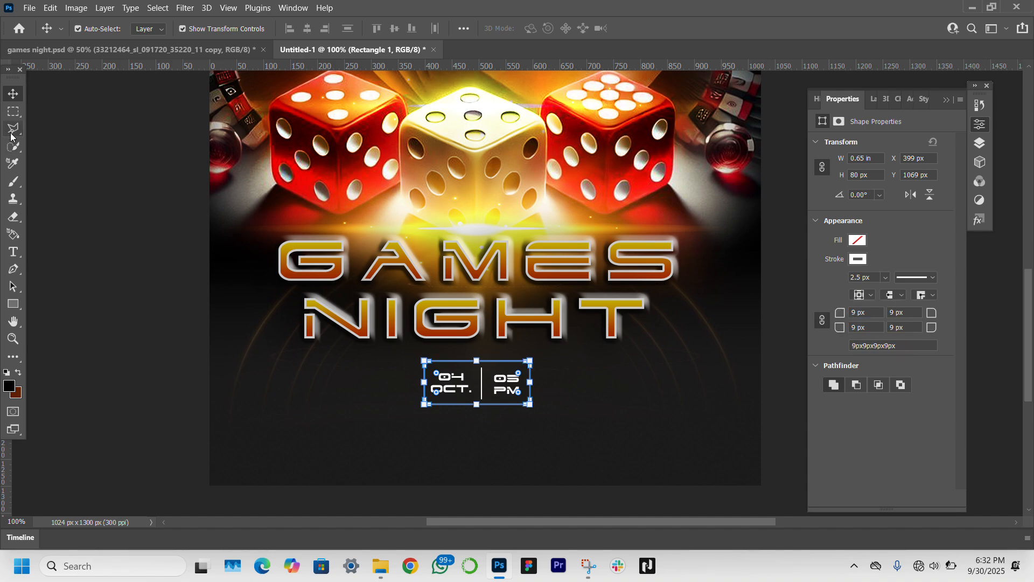
left_click(75, 165)
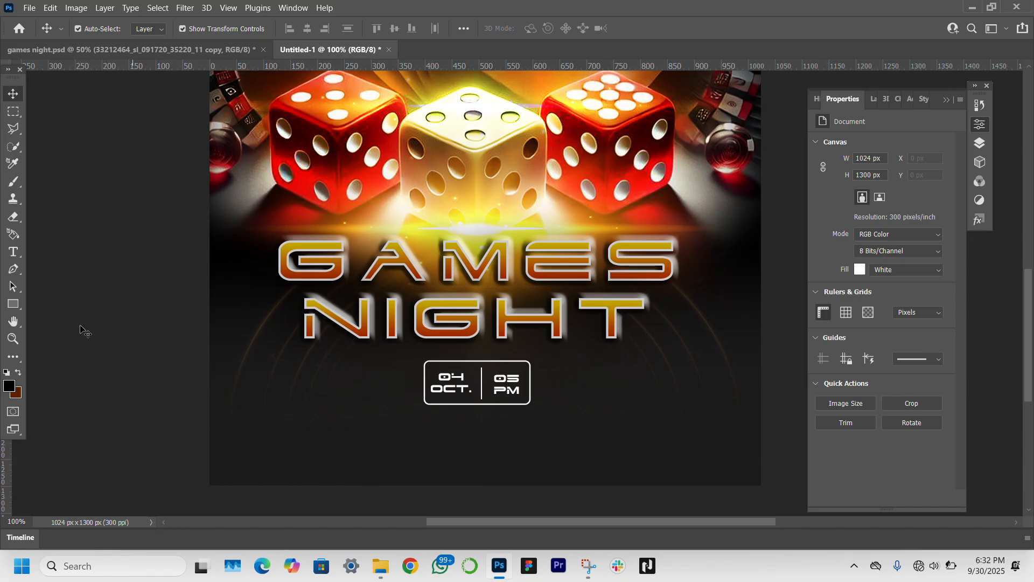
Step: Add the two-line text "MC FUNNY" to the left of the date and time box
left_click(13, 254)
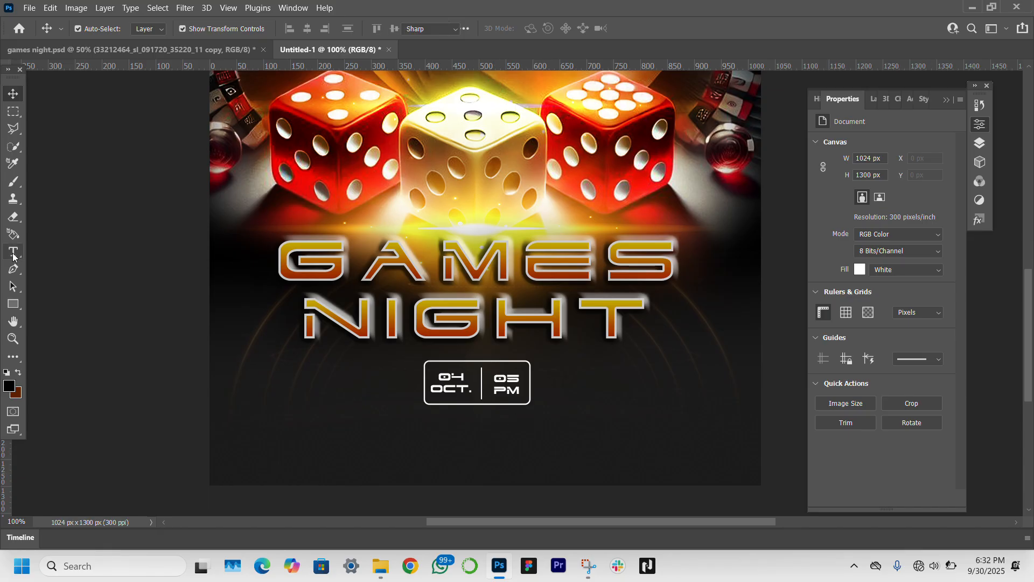
left_click(350, 381)
key("Return")
type("FUNNY")
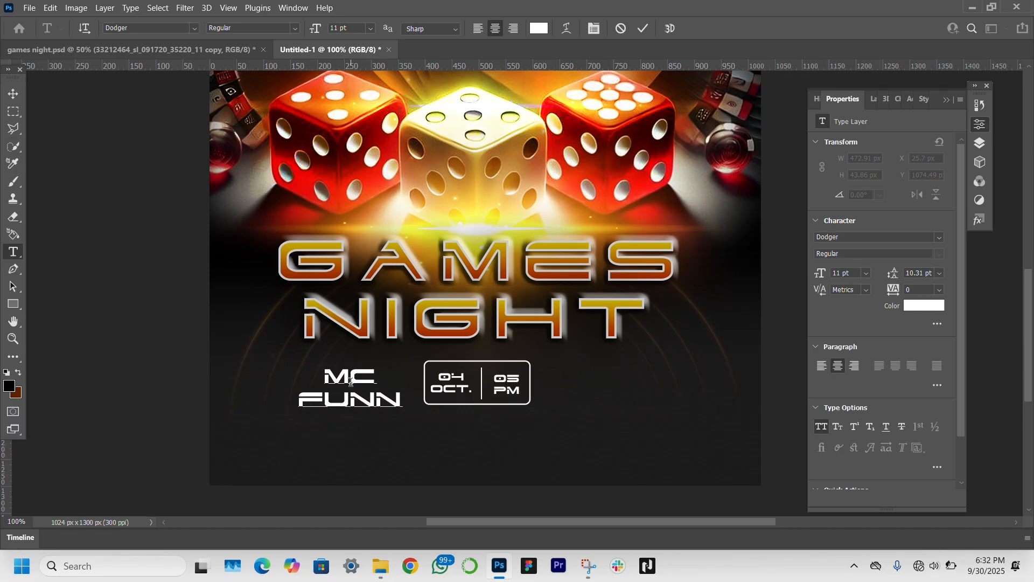
key("ctrl+Return")
key("v")
Step: Recolour the "MC FUNNY" text to the yellow #ffdf30, starting from a gold sampled from the title
left_click(921, 306)
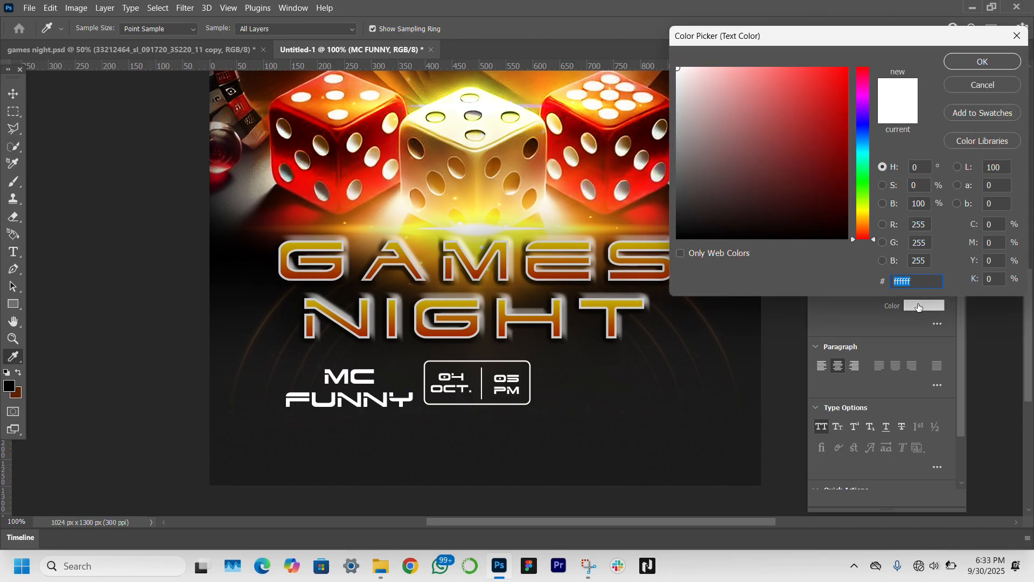
left_click(616, 303)
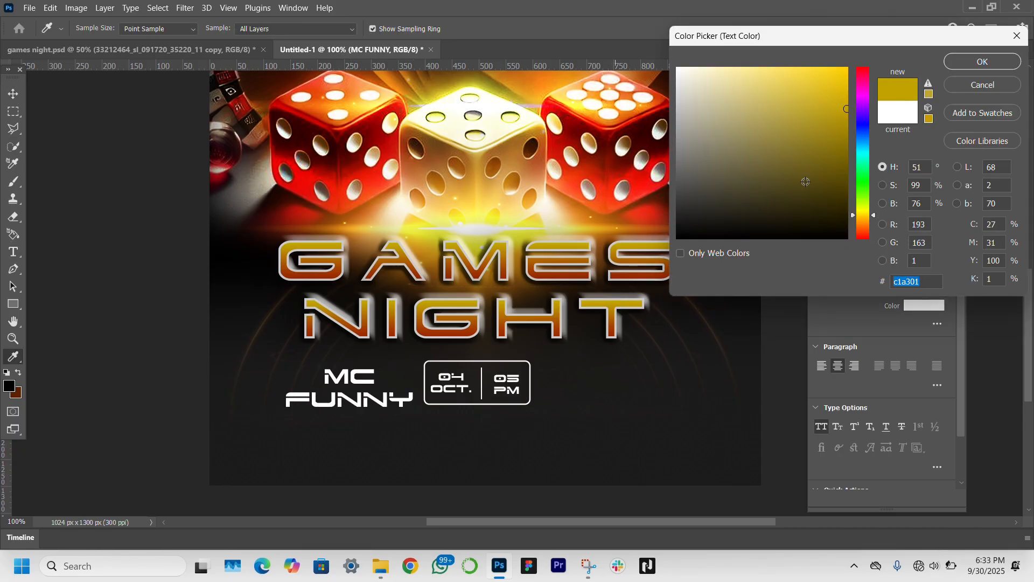
left_click_drag(825, 93, 816, 34)
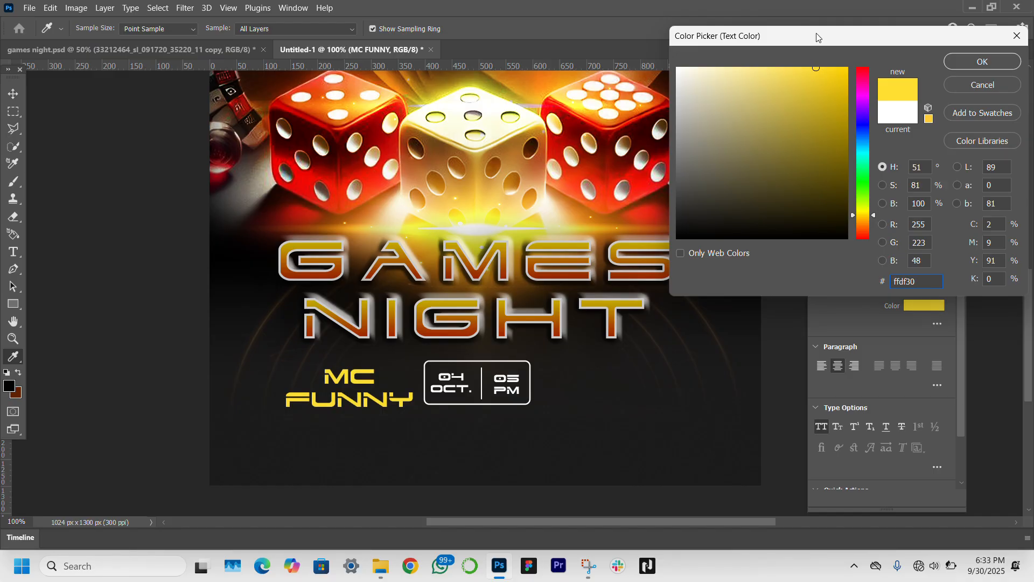
double_click(925, 275)
key("Return")
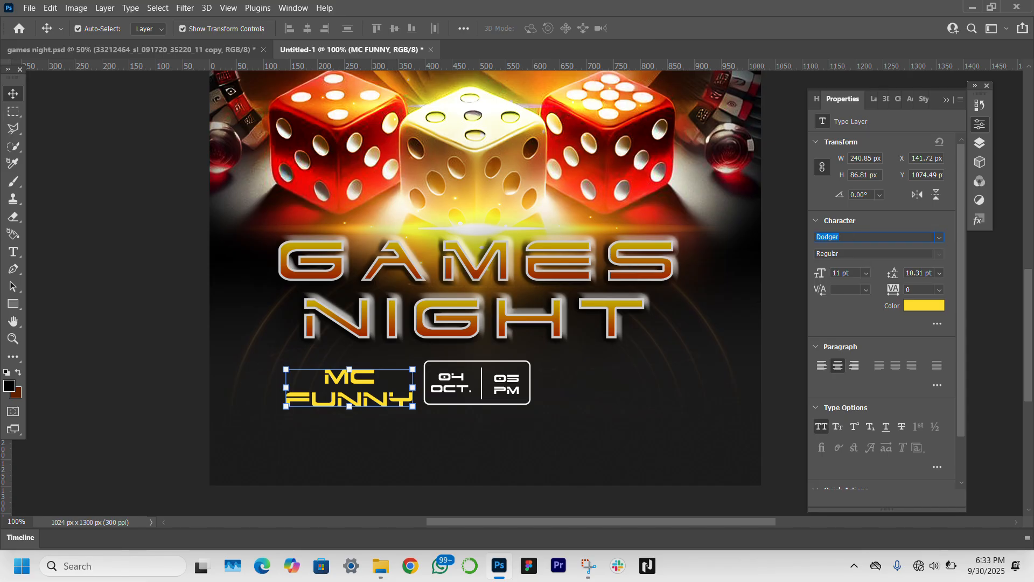
Step: Set the "MC FUNNY" text to Mouzambik Demo Regular, left-align it and place it close beside the date and time box
type("Mouzambik Demo")
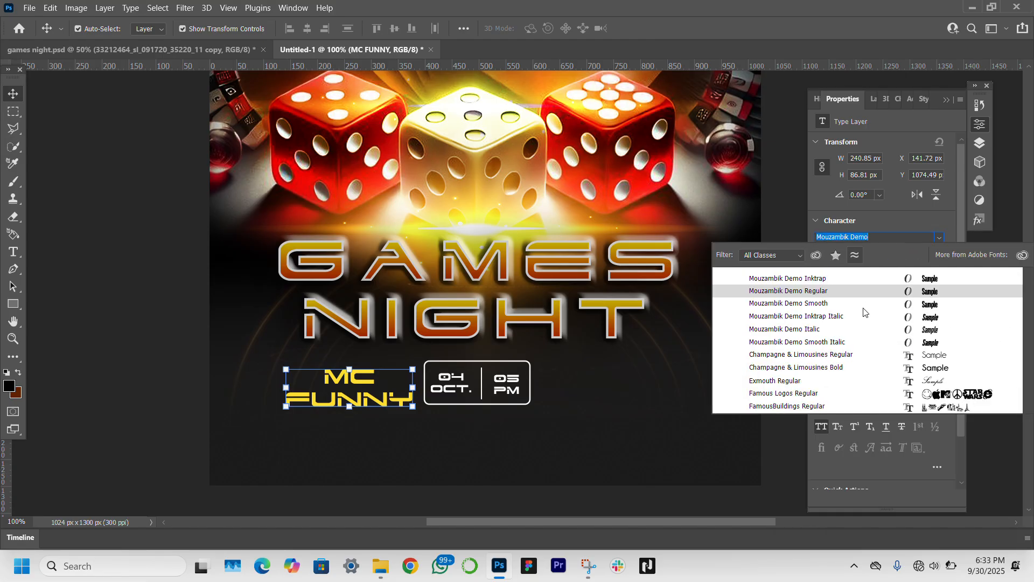
left_click(867, 291)
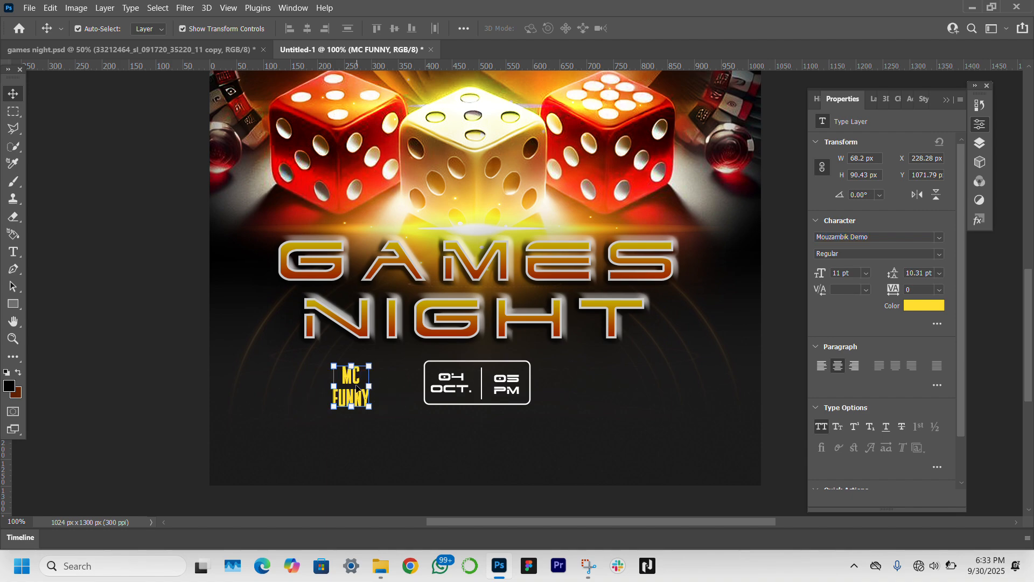
left_click_drag(357, 387, 396, 385)
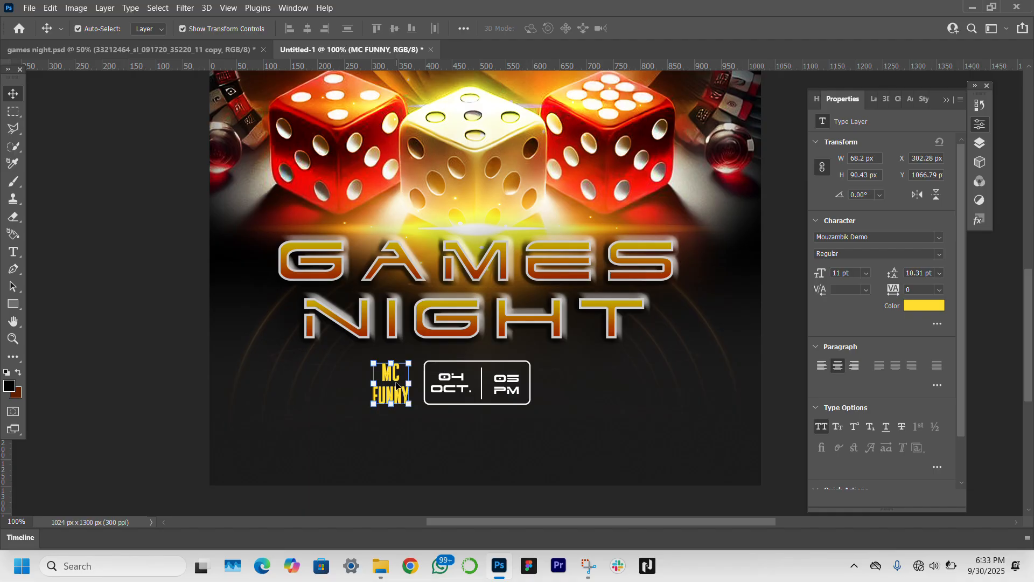
left_click(817, 367)
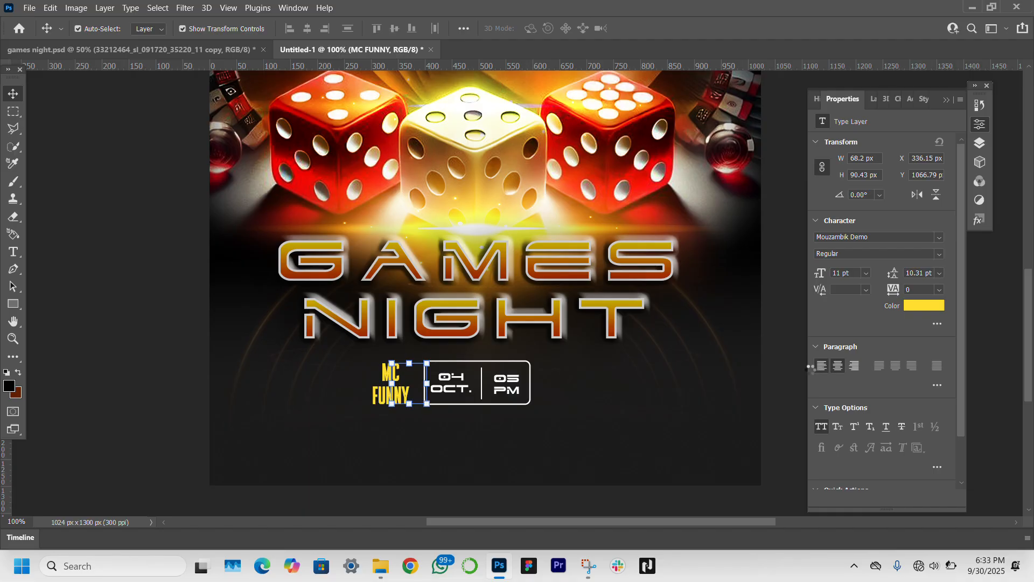
left_click_drag(414, 396, 397, 385)
Step: Duplicate the "MC FUNNY" text to the right of the date and time box and change its wording to "DJ HUSO" on two lines
left_click_drag(486, 378, 568, 371)
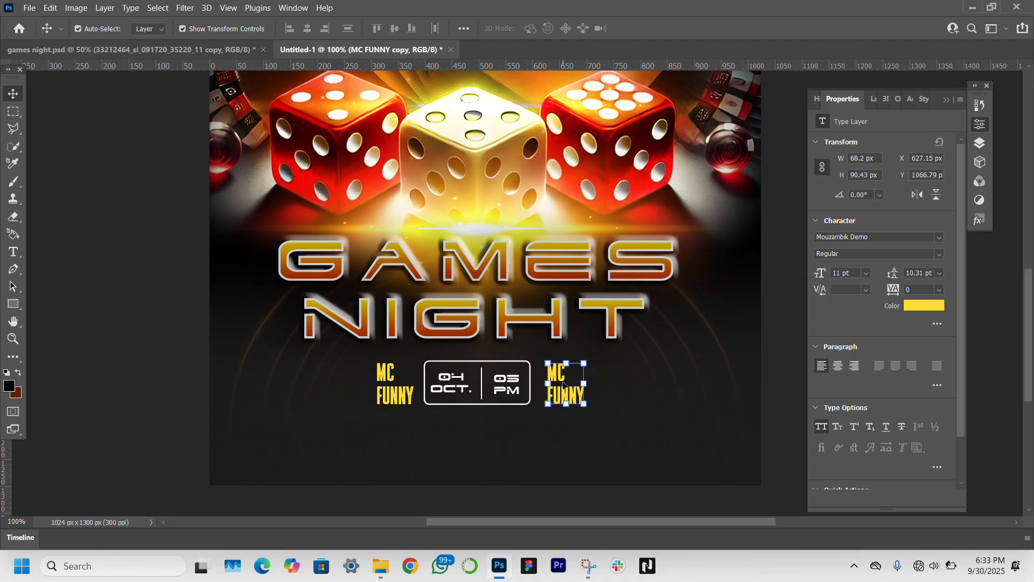
double_click(564, 386)
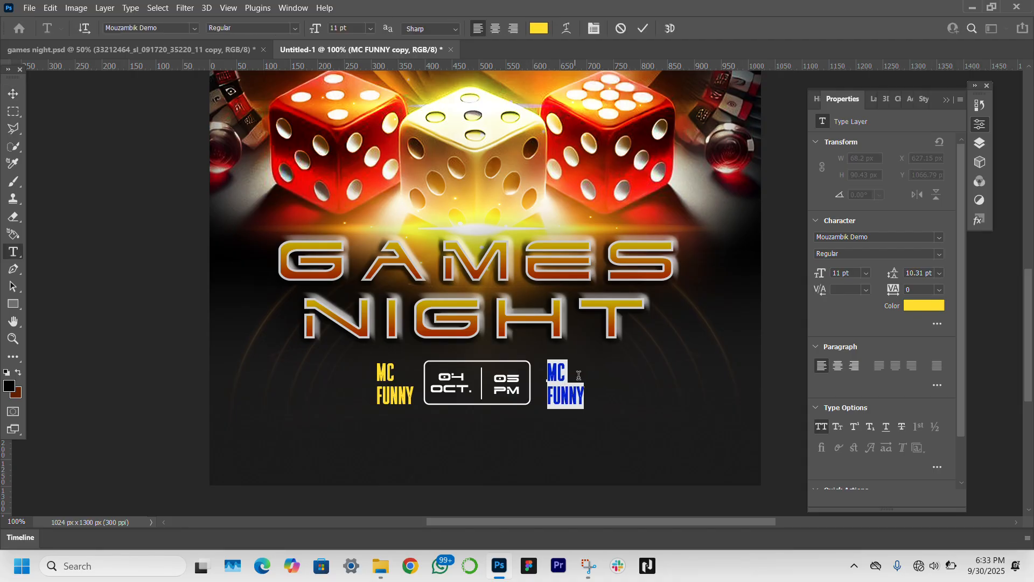
type("DJ")
key("Return")
type("HUSO")
left_click(13, 93)
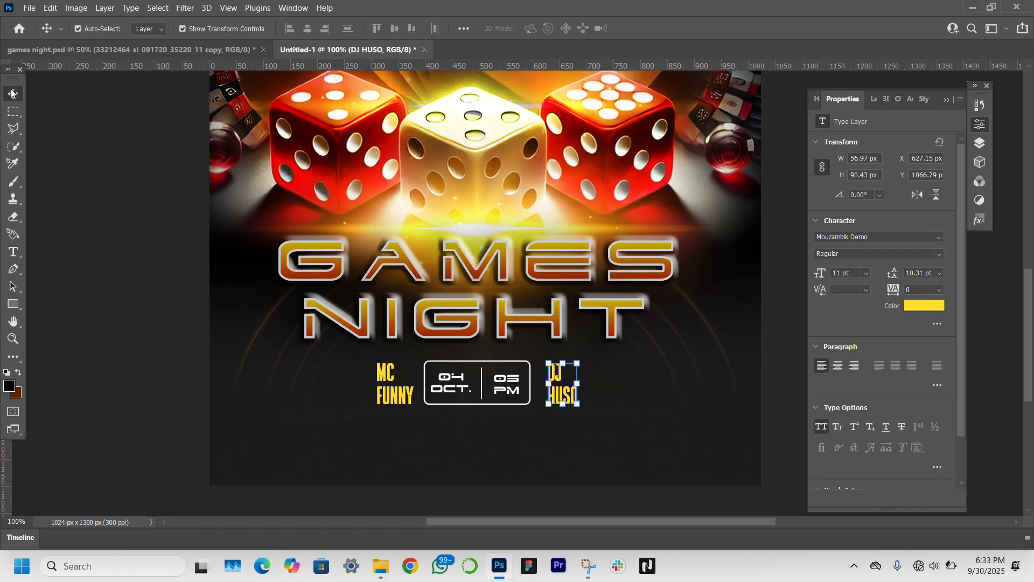
Step: Duplicate the "04 OCT." text below the hosts and change its wording to "CHESS | WHOT | LUDO | MONOPOLY & LOTS MORE"
left_click(457, 383)
left_click_drag(454, 381, 345, 430)
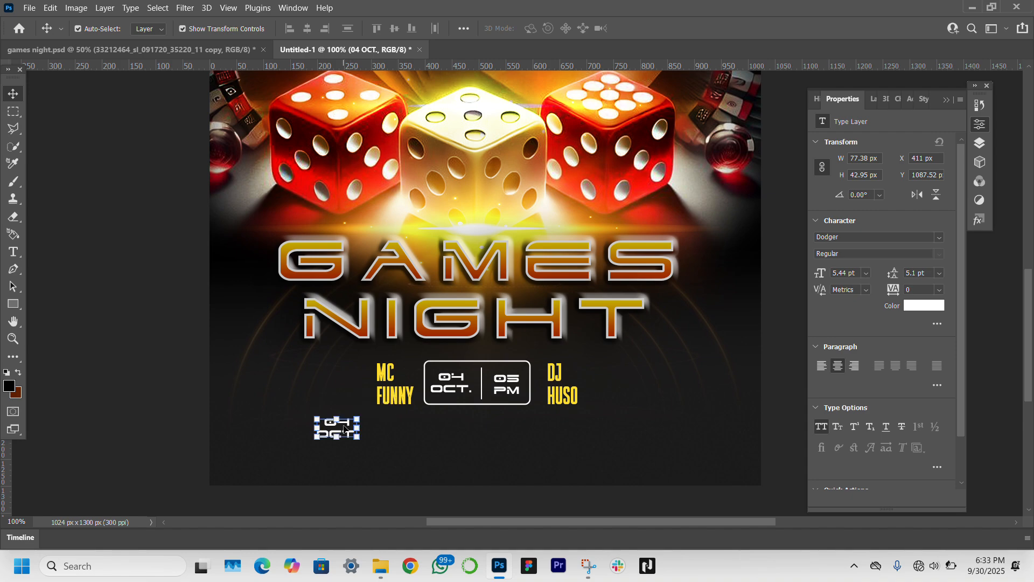
double_click(344, 428)
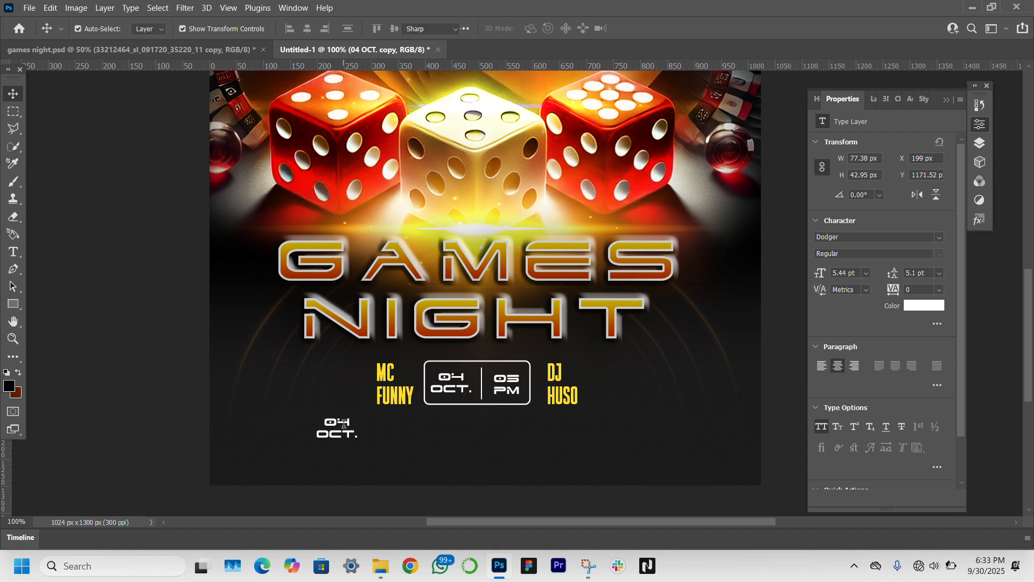
type("CHESS WH")
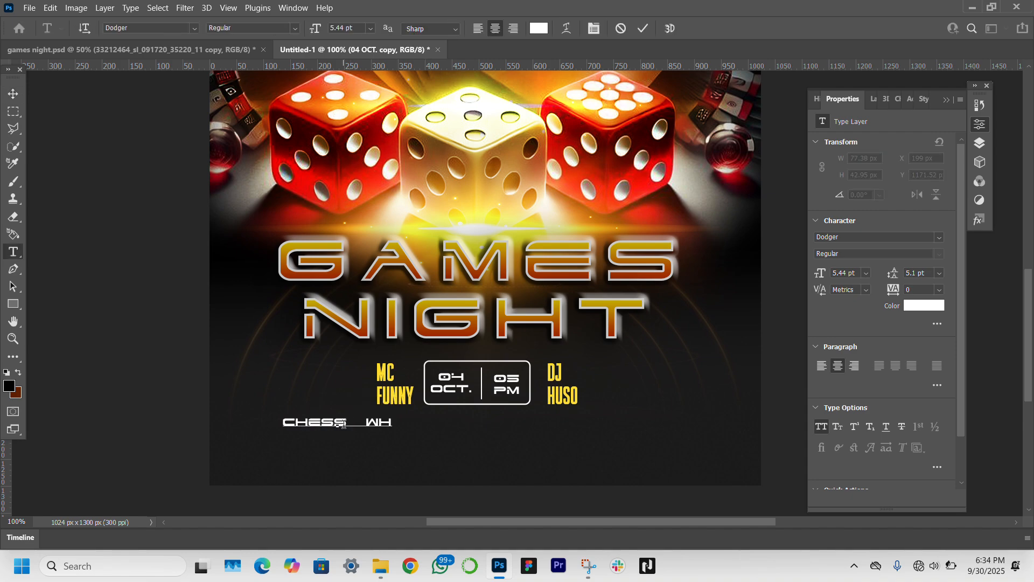
type("OT LUDO ")
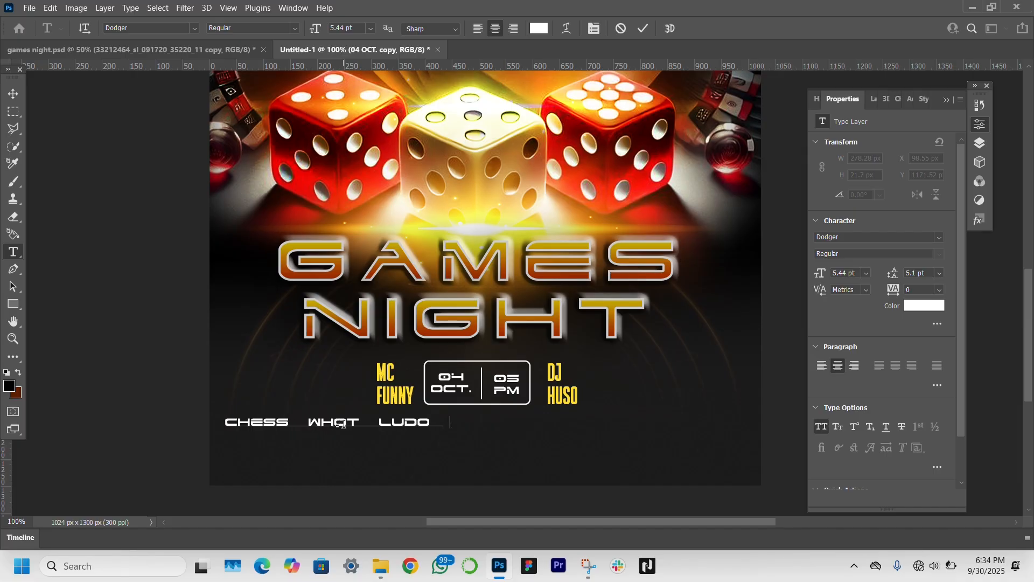
type("MONOPOLY")
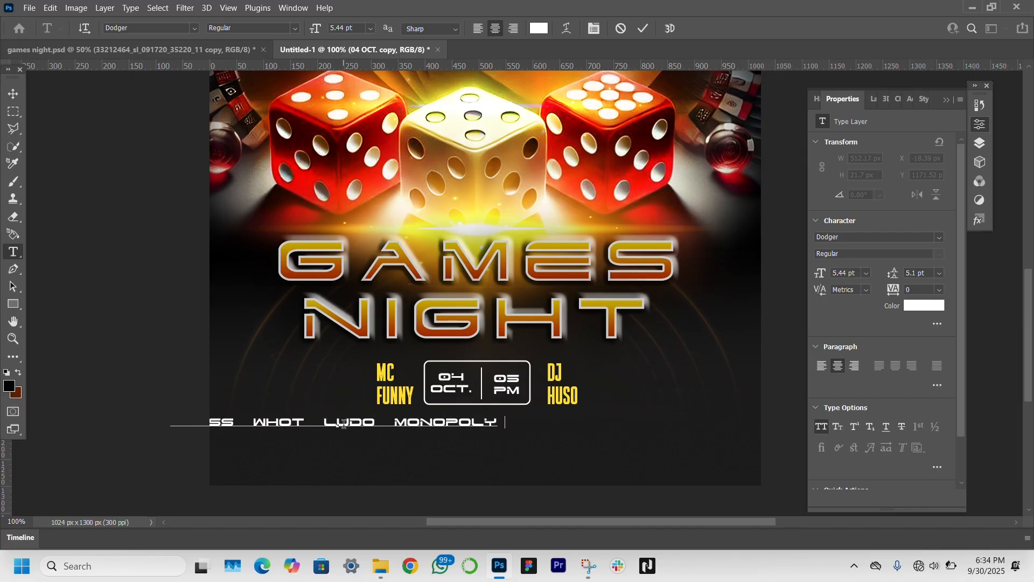
type(" & LOTS MORE")
left_click(13, 93)
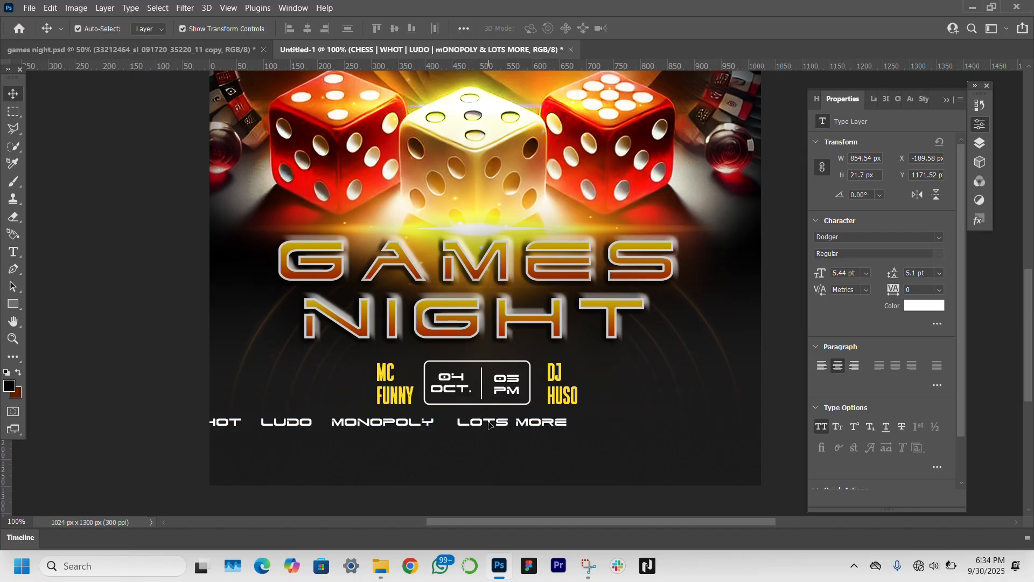
Step: Scale the games list line down to 4.51 pt and centre it beneath the date and time box
left_click_drag(489, 425, 620, 437)
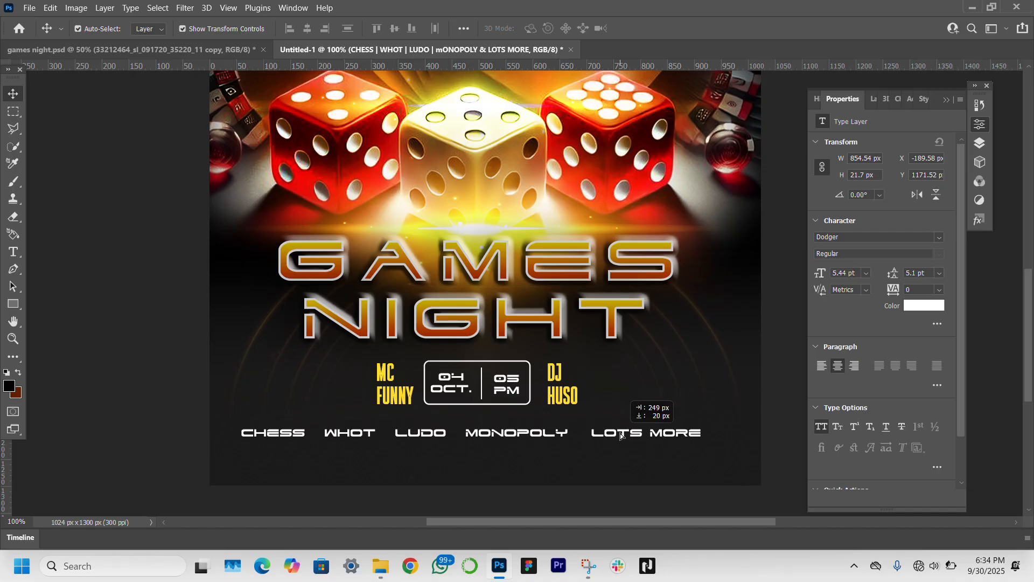
left_click_drag(702, 432, 627, 432)
left_click_drag(561, 433, 600, 429)
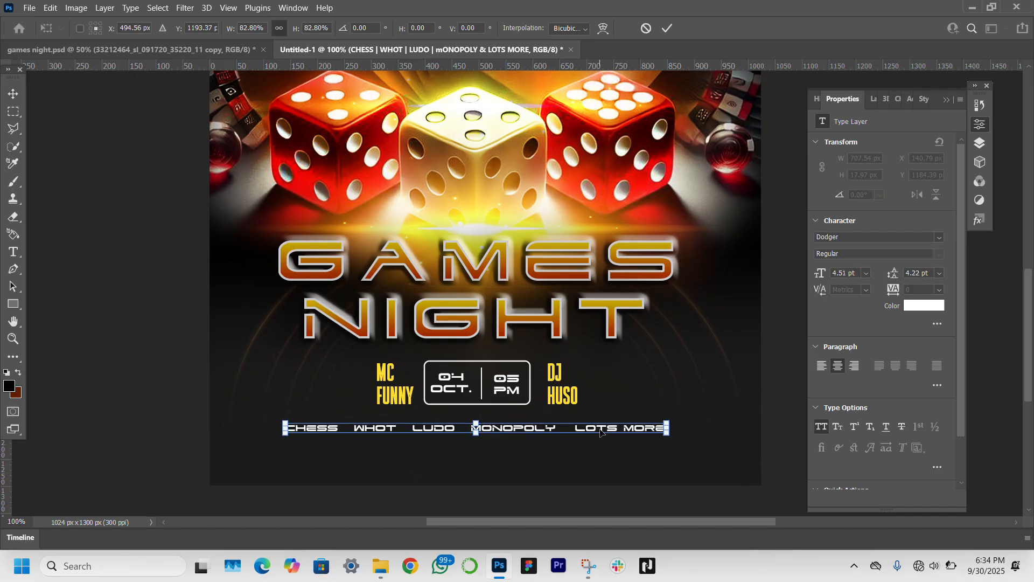
key("Return")
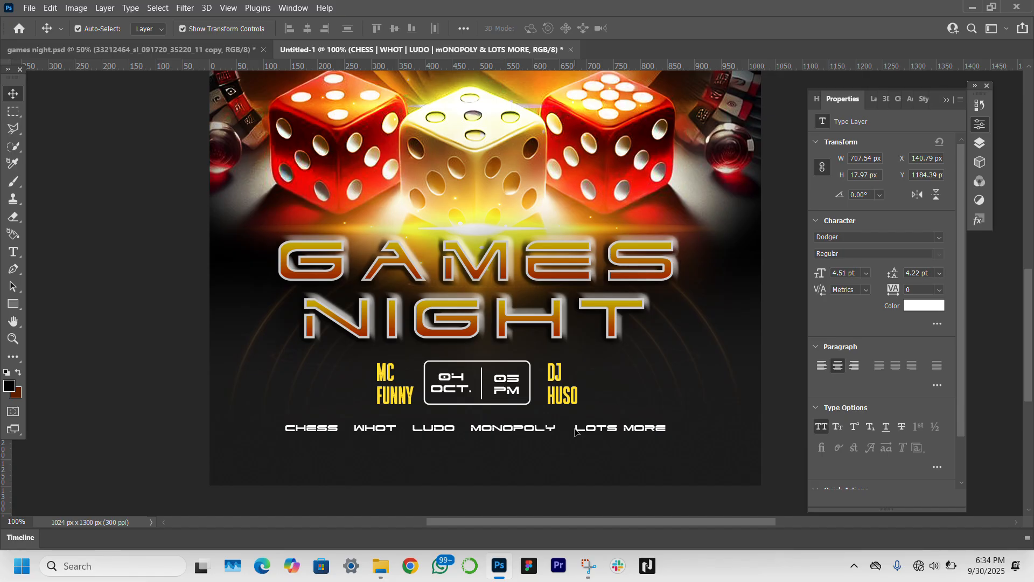
Step: Set the "&" between "MONOPOLY" and "LOTS MORE" in the games list to Poppins Medium
double_click(575, 430)
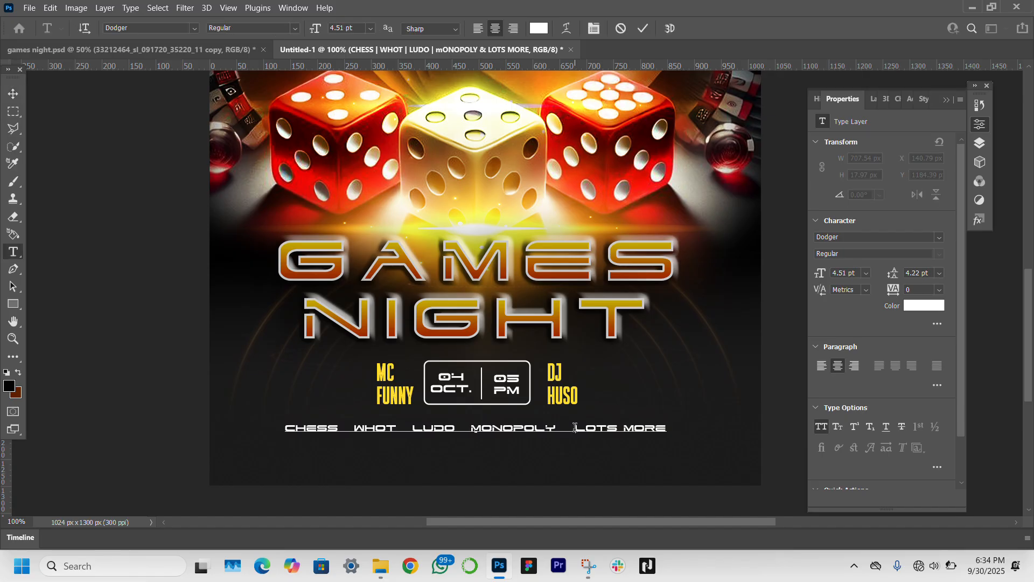
left_click_drag(575, 427, 558, 428)
left_click(853, 242)
type("POPP")
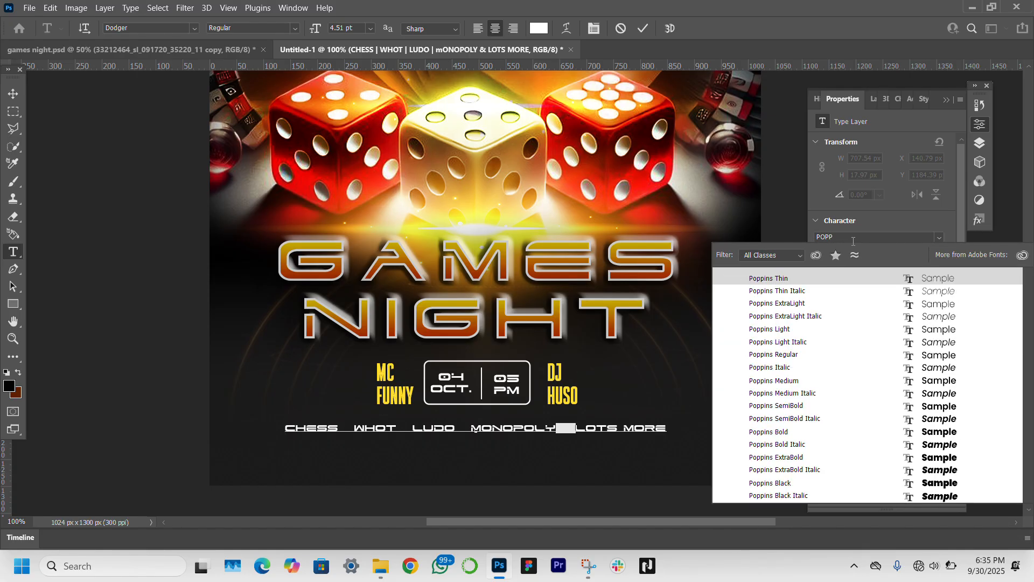
left_click(863, 386)
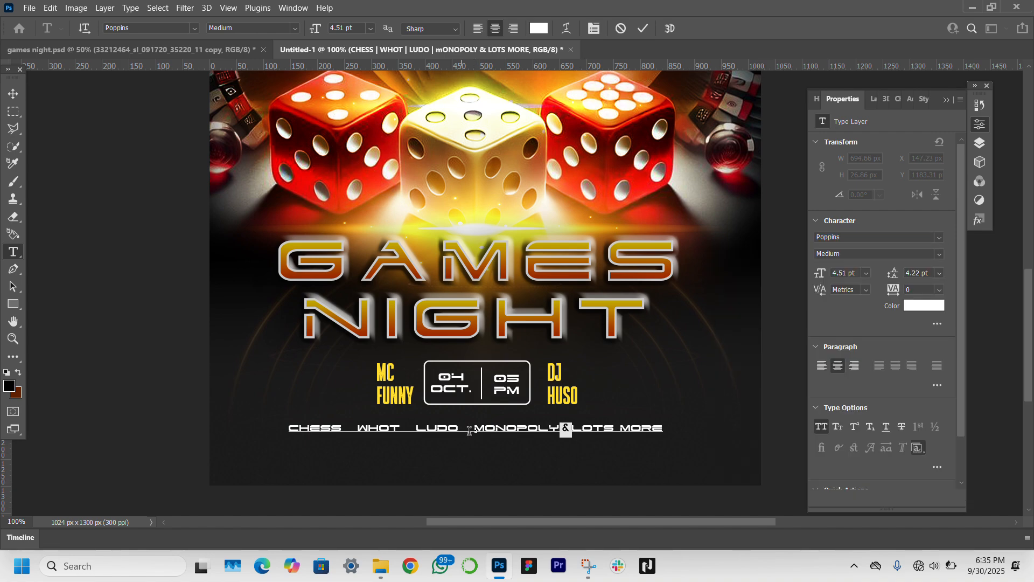
Step: Set the three "|" separators between the game names to Poppins Medium
left_click_drag(474, 429, 458, 429)
left_click(861, 237)
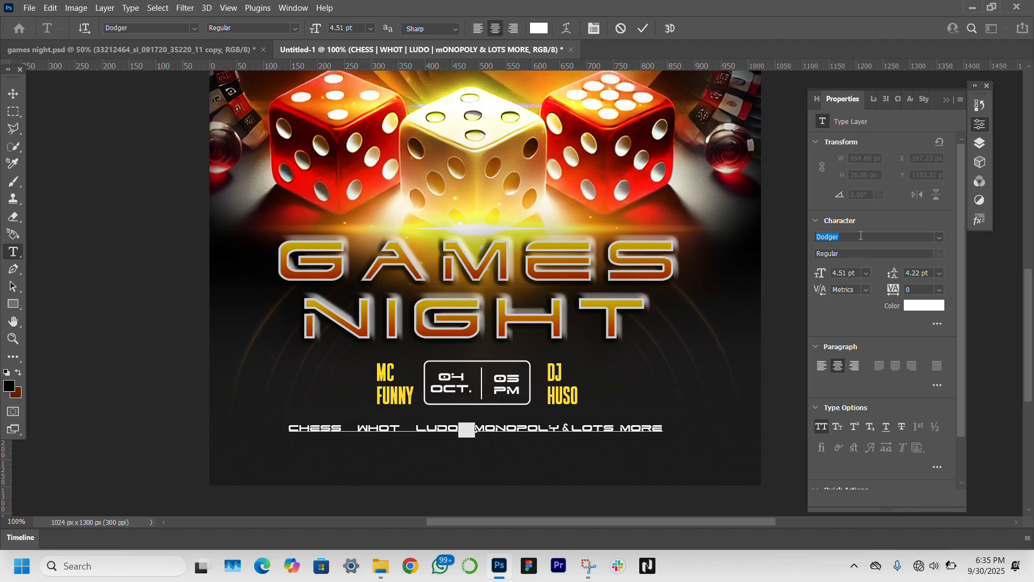
type("POPP")
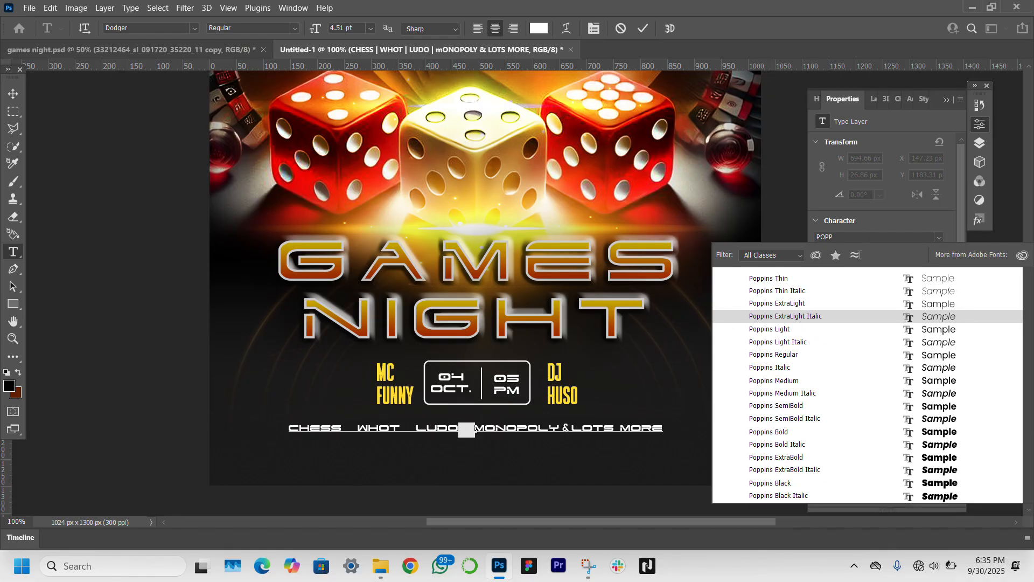
left_click(816, 382)
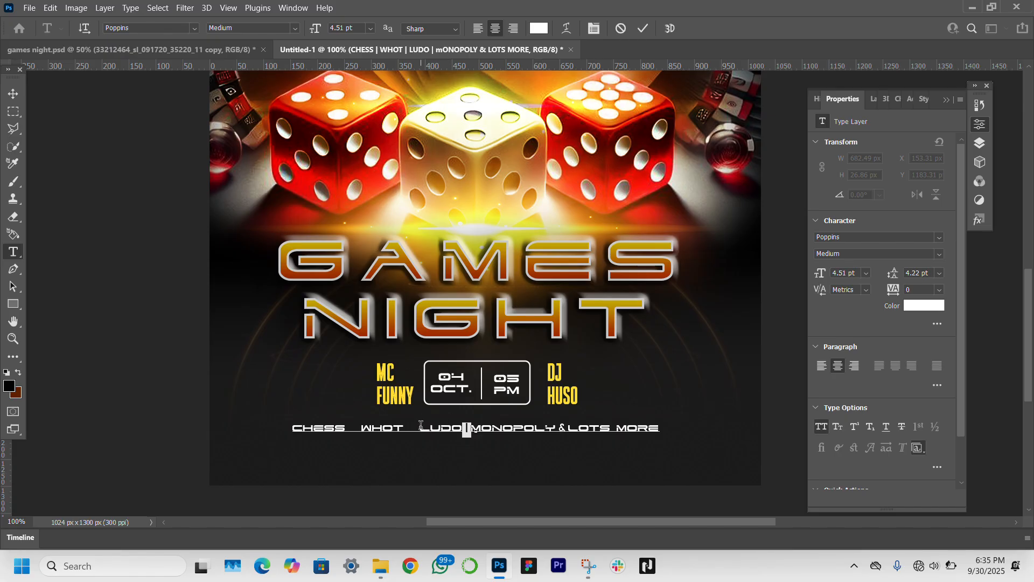
left_click_drag(421, 428, 349, 428)
left_click(843, 237)
type("POPP")
left_click(829, 382)
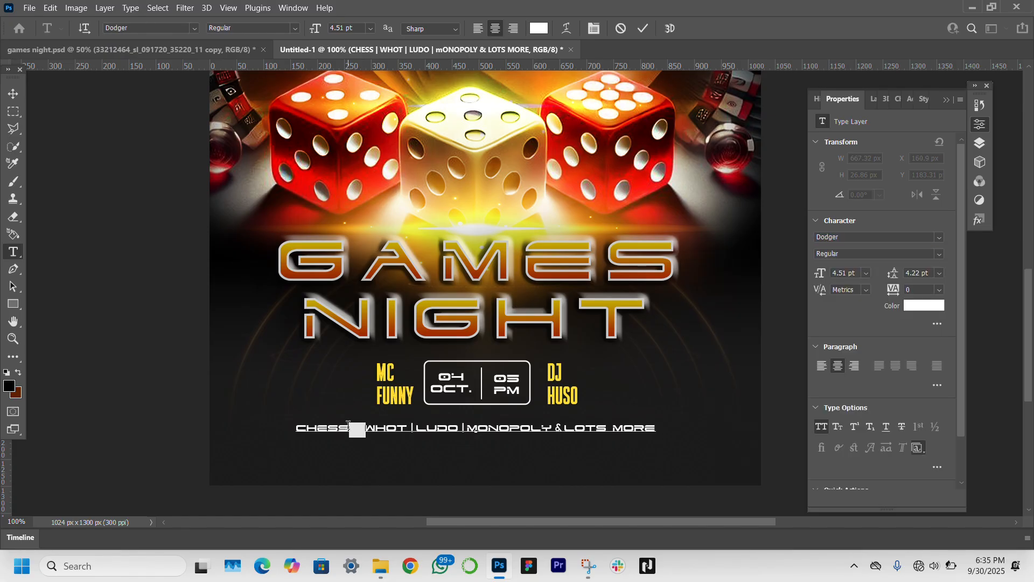
left_click(851, 237)
type("POP")
left_click(763, 384)
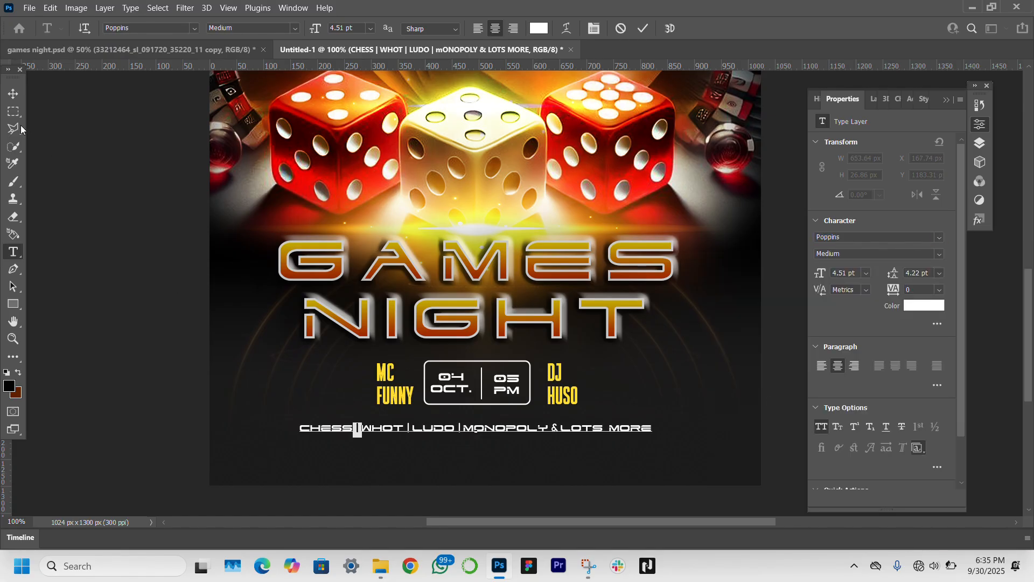
left_click(13, 93)
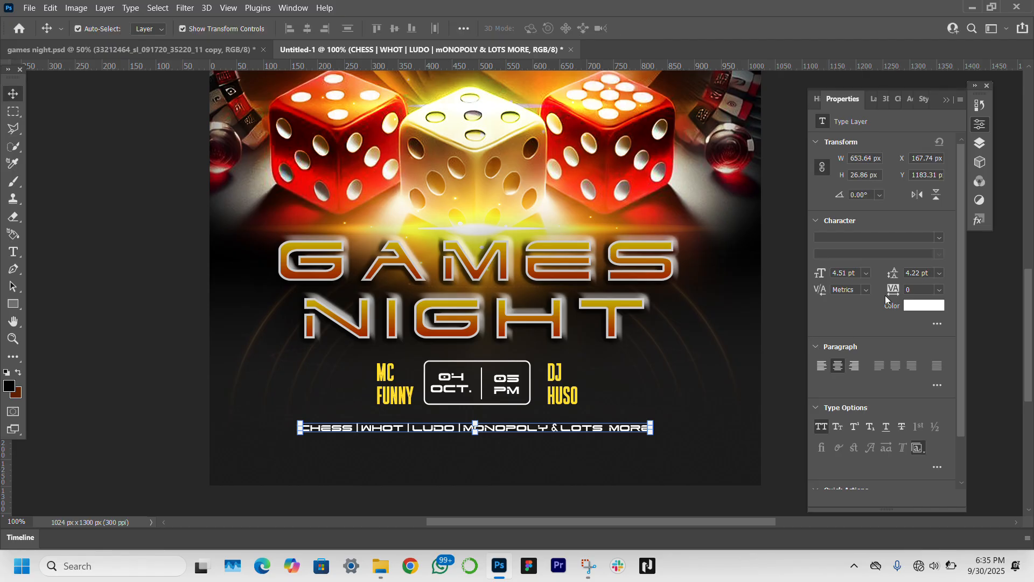
Step: Recolour the games list line to the same yellow as the host names, #ffdf30
left_click(921, 307)
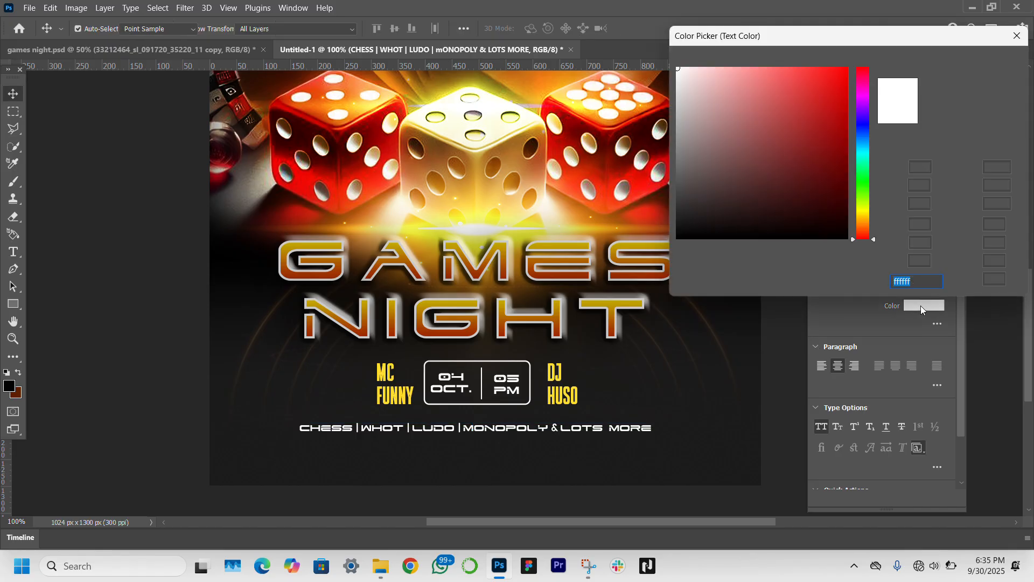
left_click(926, 281)
key("ctrl+v")
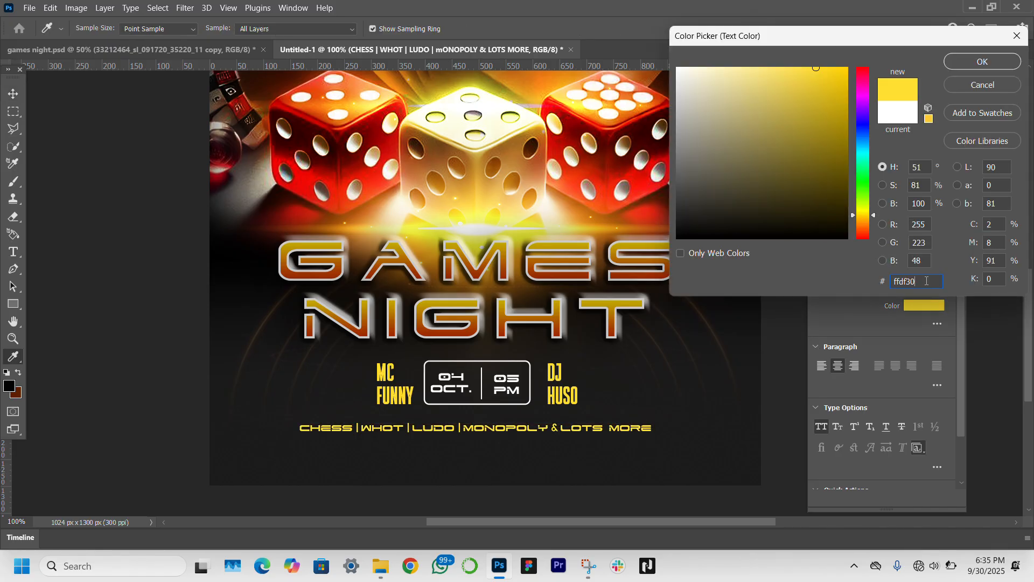
key("Return")
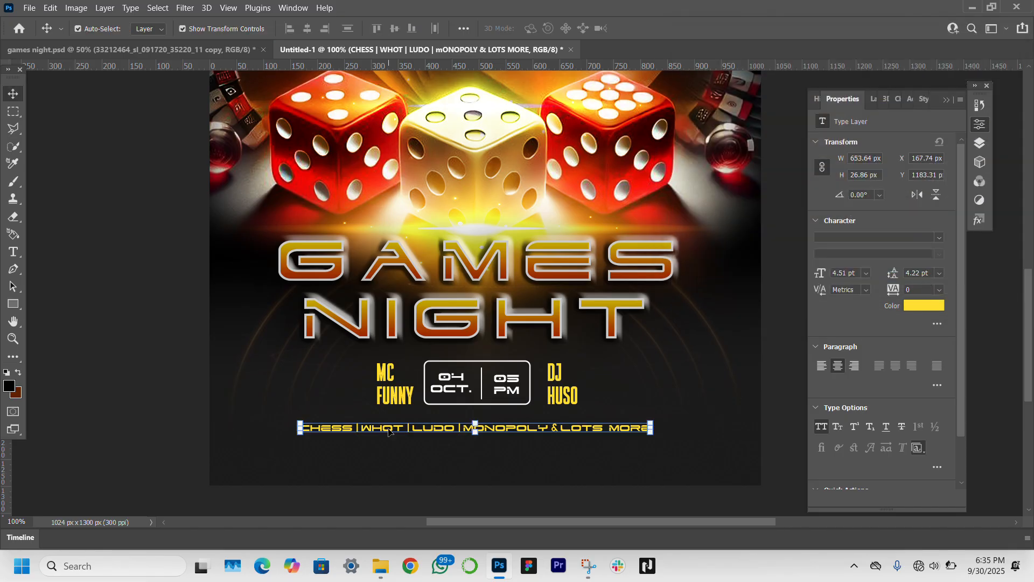
Step: Draw a rectangle about 387 by 46 px centred below the games list and remove its fill
left_click(13, 304)
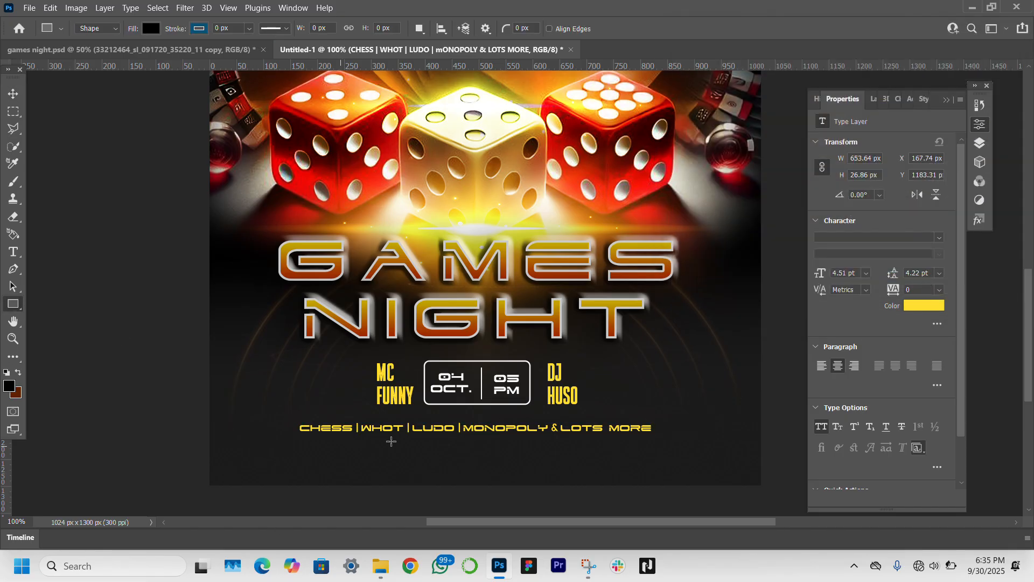
left_click_drag(375, 451, 579, 475)
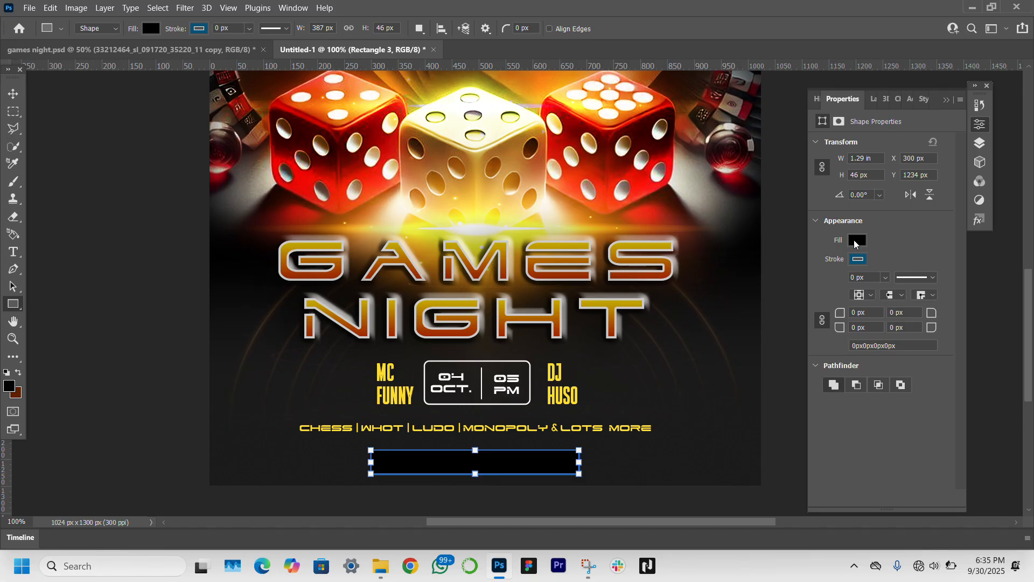
left_click(856, 241)
left_click(831, 266)
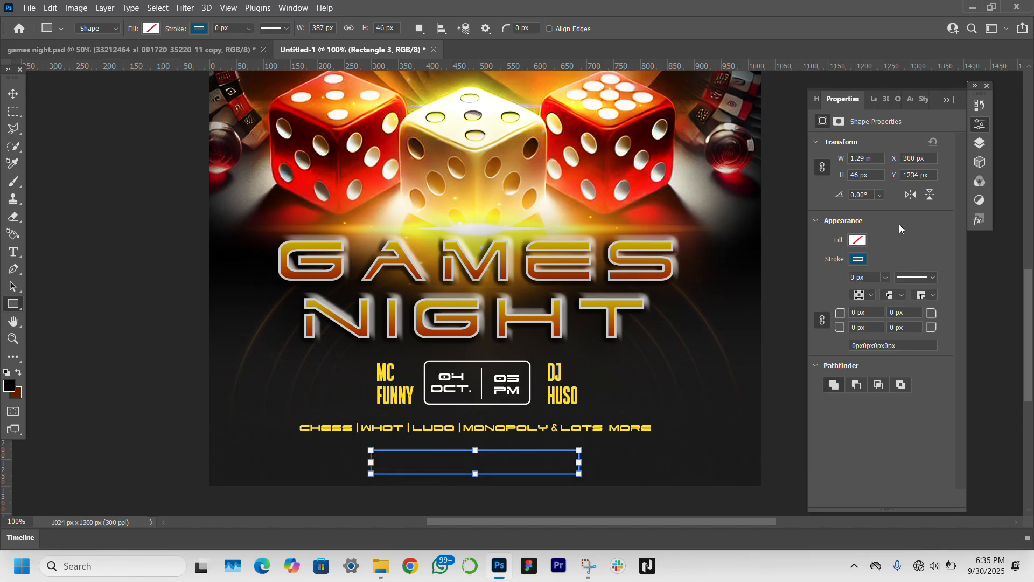
Step: Give the rectangle below the games list a white 2.5 px stroke and round all its corners to 9 px
left_click(858, 261)
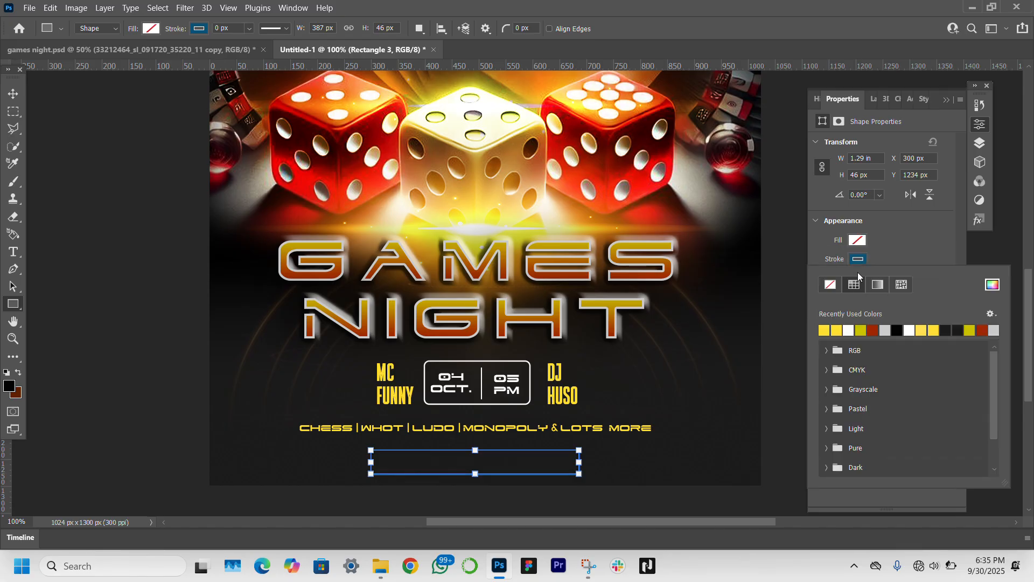
left_click(848, 330)
left_click(902, 250)
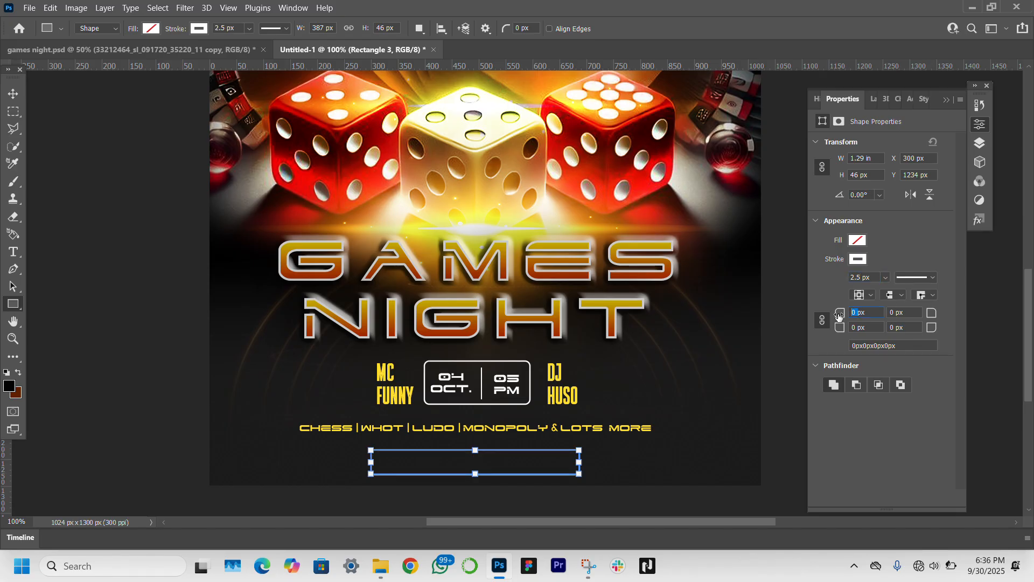
type("9")
left_click(13, 93)
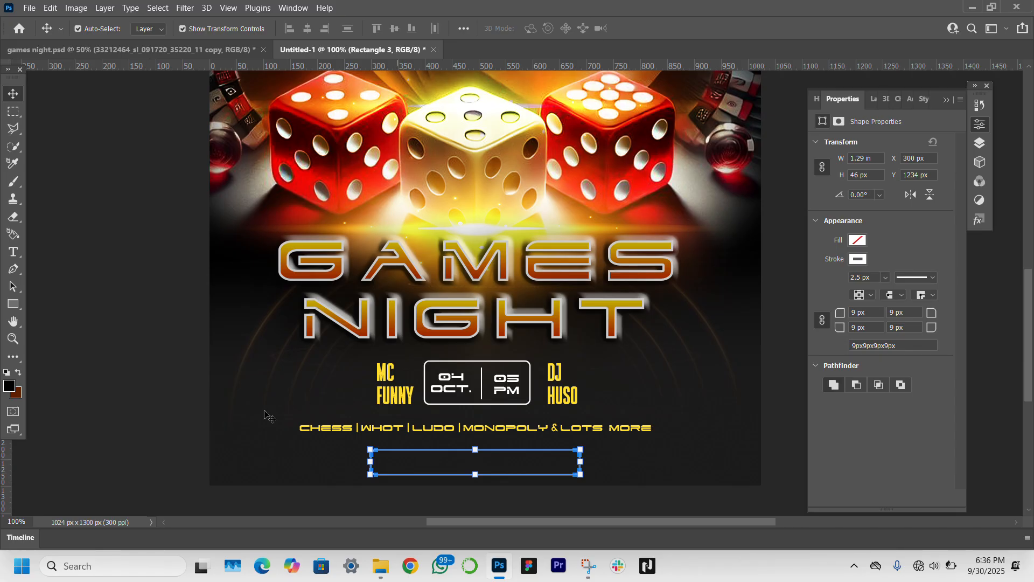
left_click(194, 395)
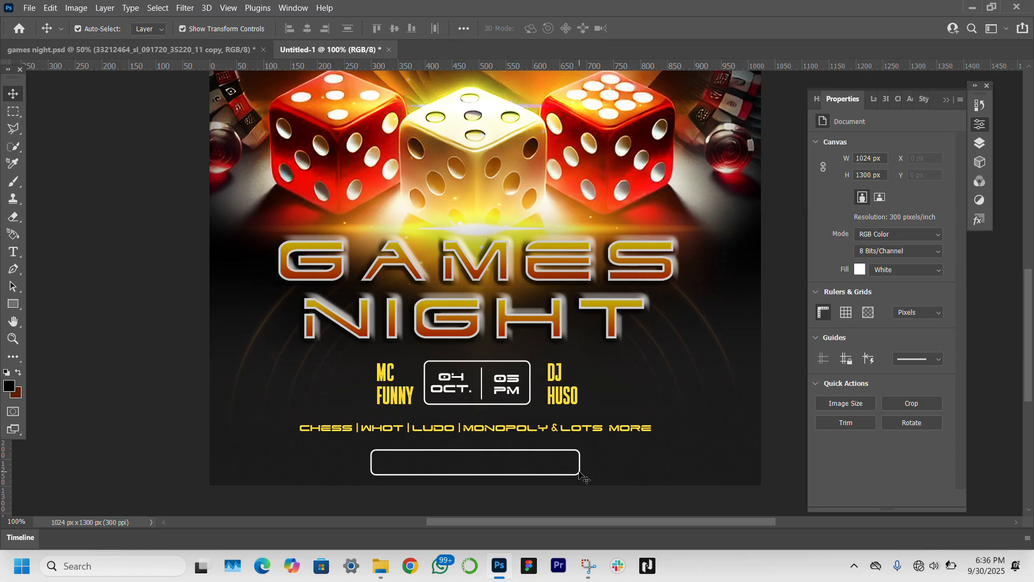
Step: Nudge the rounded bottom box up 2 px and right 1 px
left_click(576, 472)
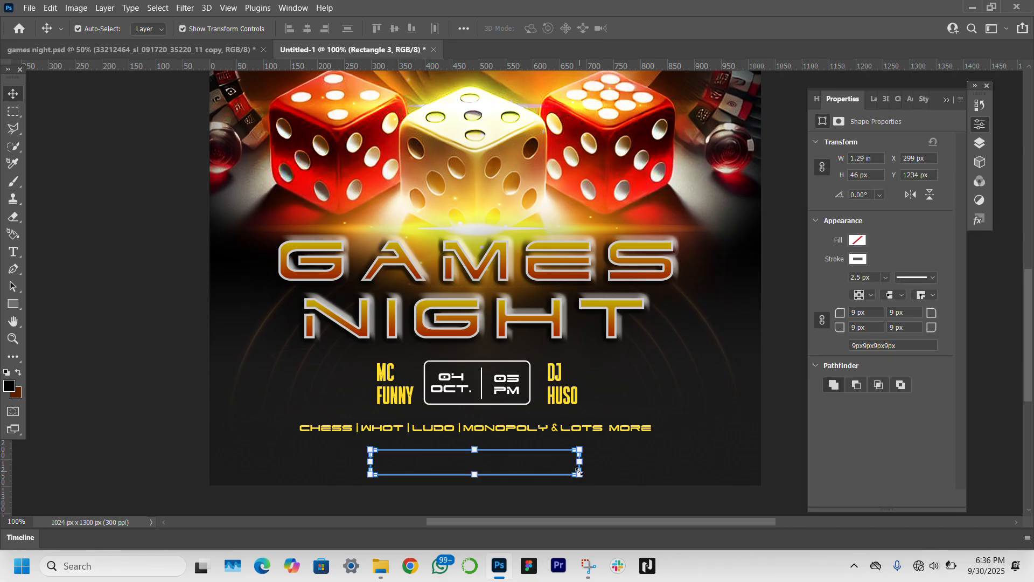
key("Up")
key("Up")
key("Right")
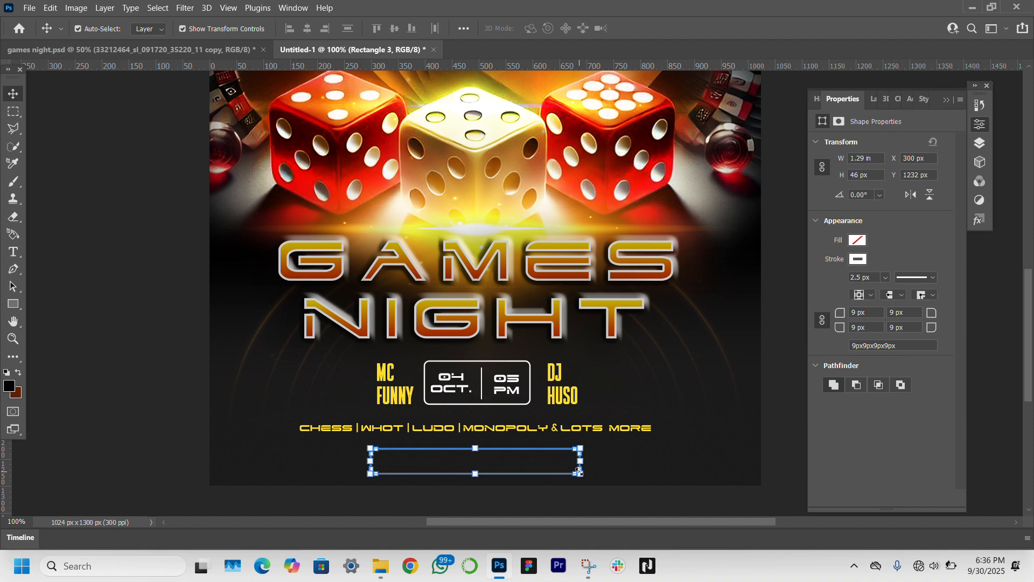
Step: Duplicate the "04 OCT." text down to the bottom box and replace the copy's wording with "@ PONTIOUS PILATE HOTEL"
left_click(447, 383)
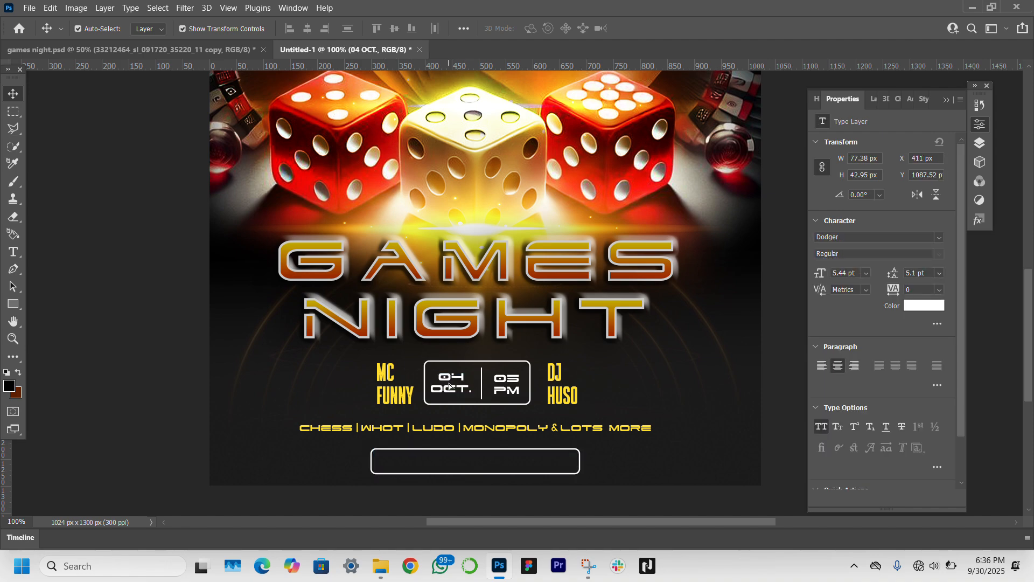
left_click_drag(435, 435, 412, 456)
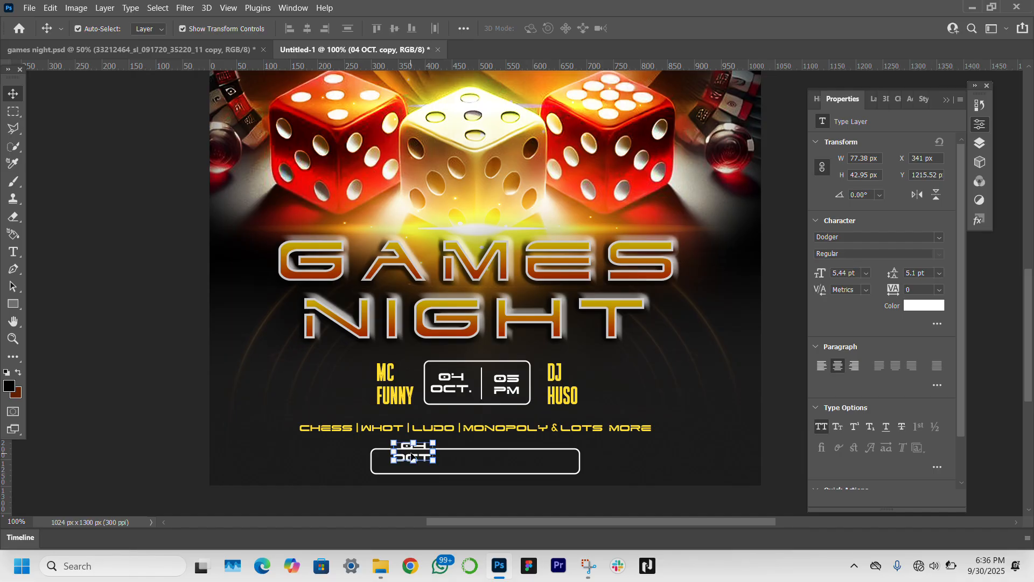
double_click(412, 456)
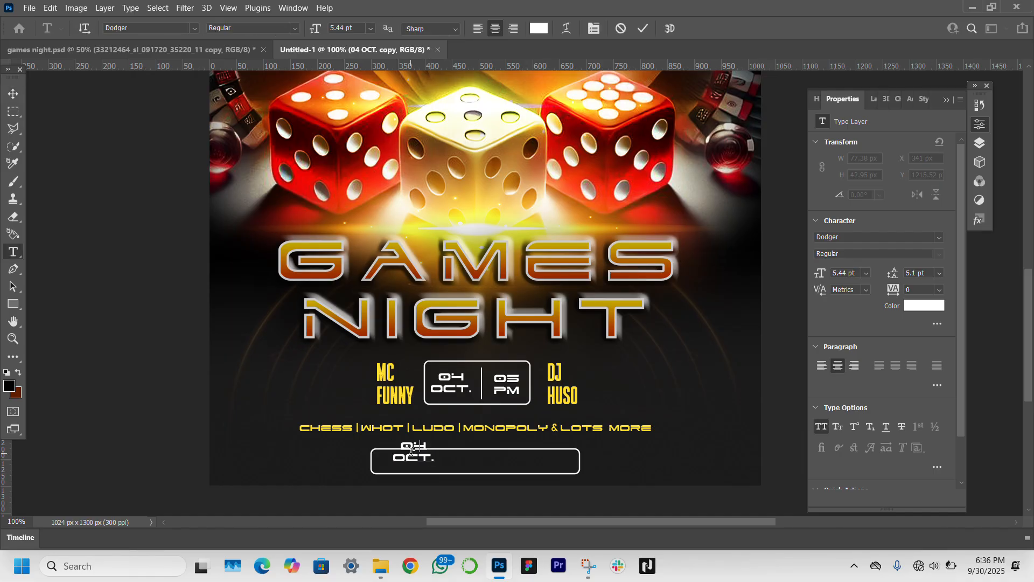
type("@ PONTIOUS PILATE HOTEL")
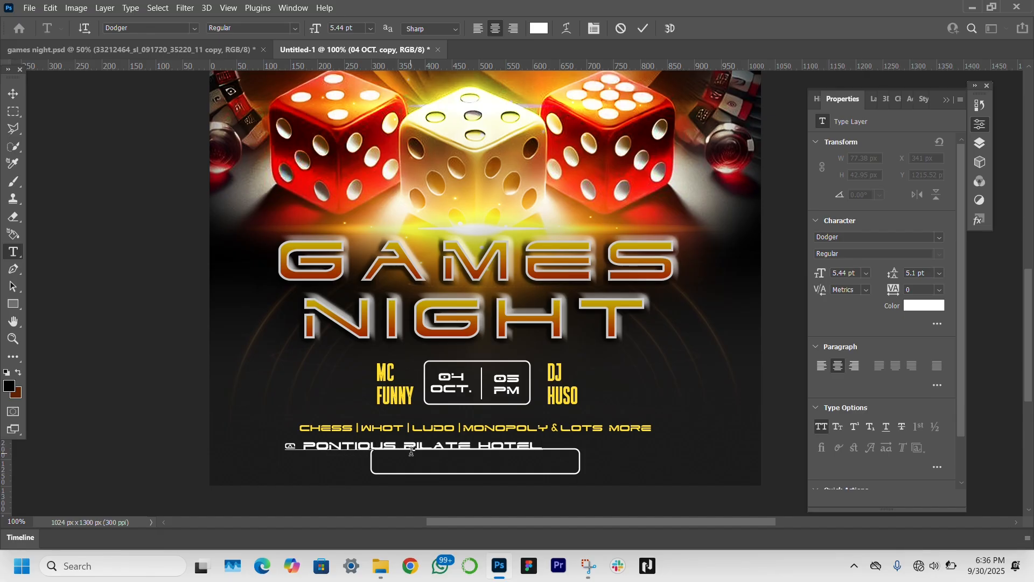
key("ctrl+Return")
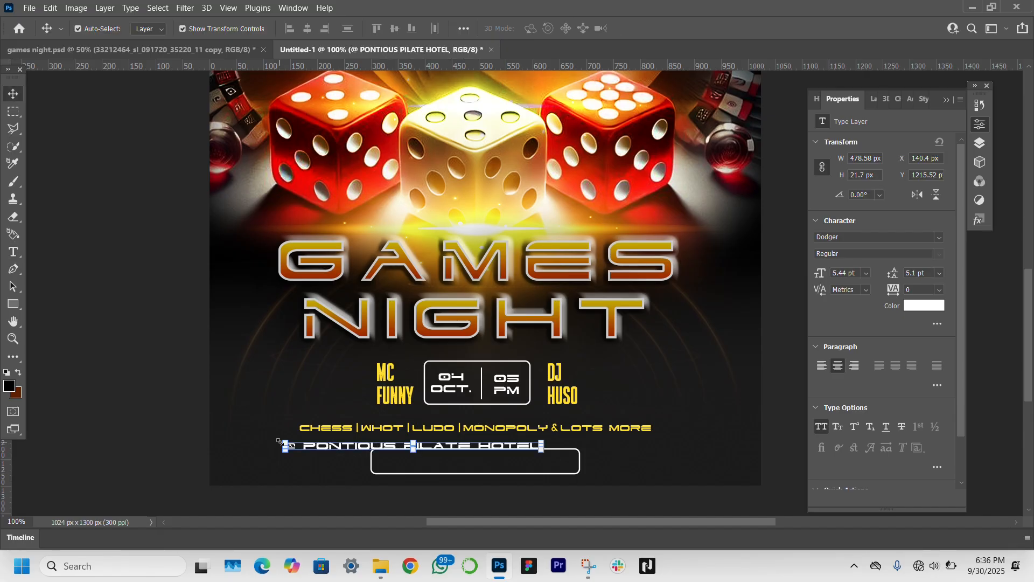
Step: Scale the hotel line to about 74%, centre it inside the bottom box and recolour it yellow, #ffdf30
left_click_drag(285, 440, 335, 449)
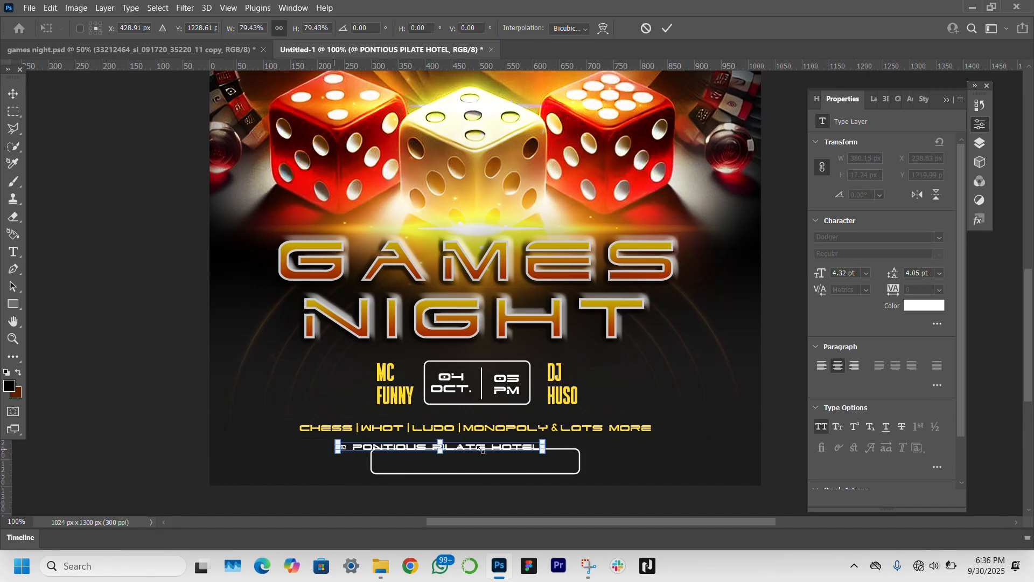
left_click_drag(498, 447, 566, 458)
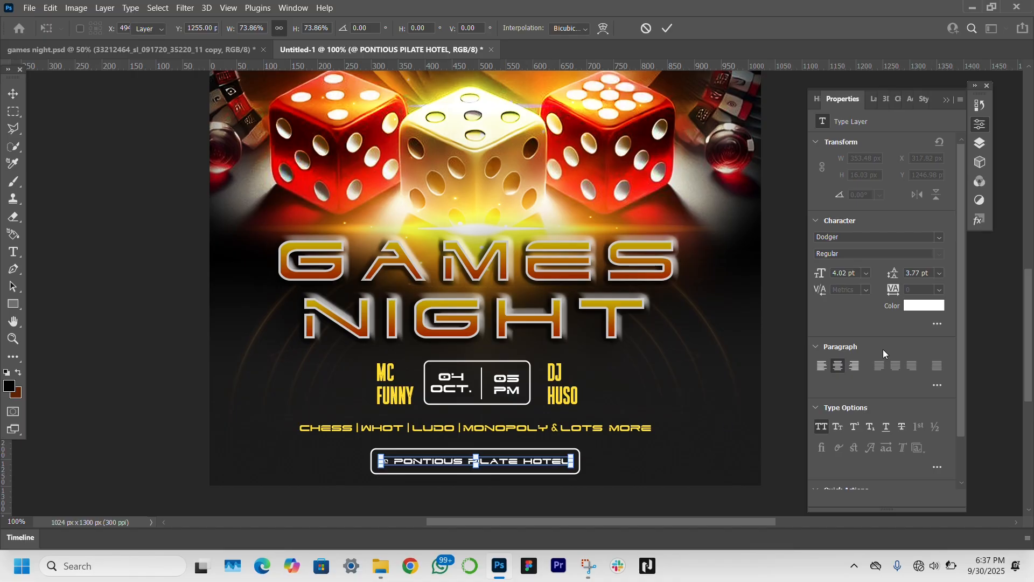
left_click(929, 306)
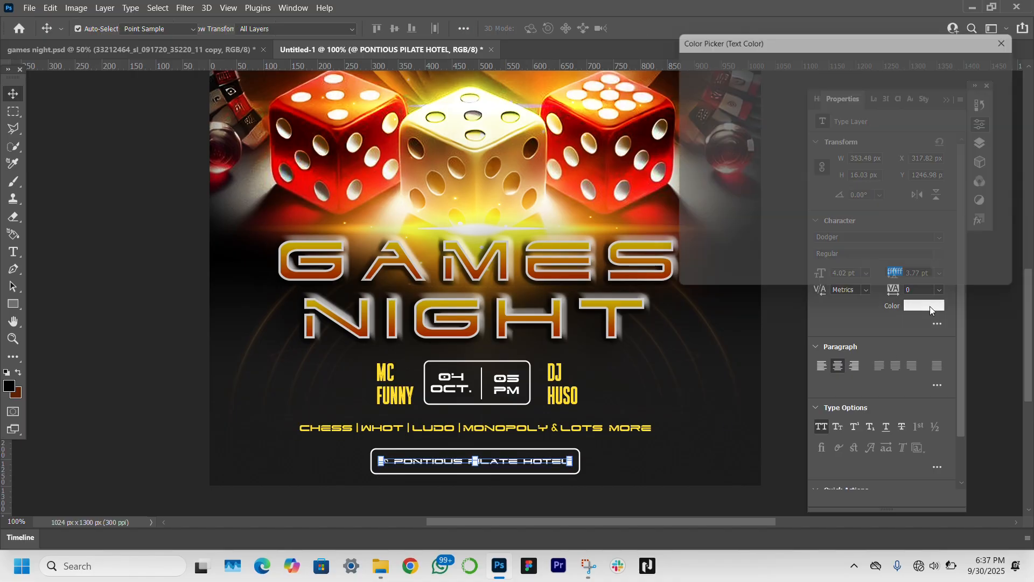
type("ffdf30")
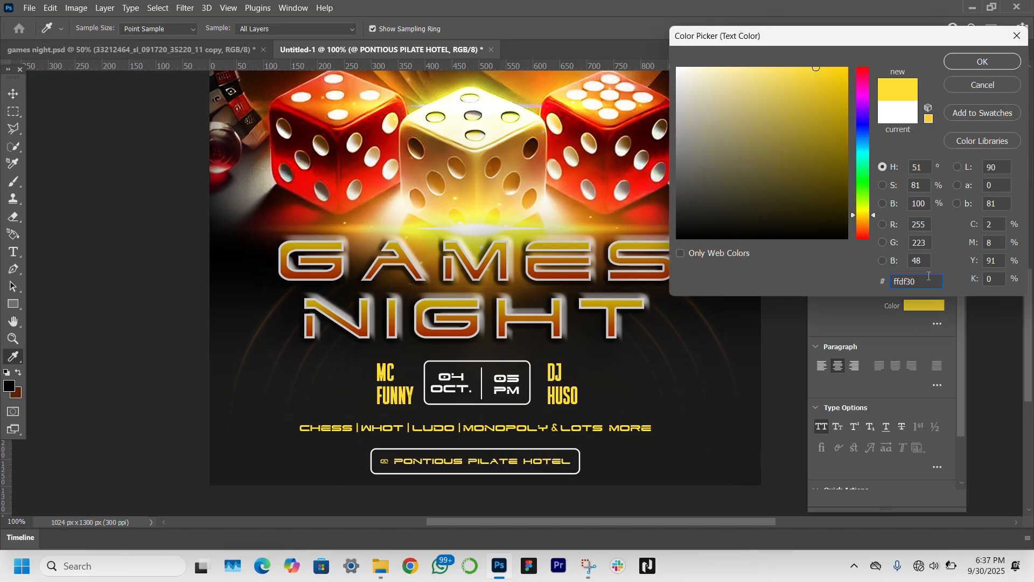
key("Return")
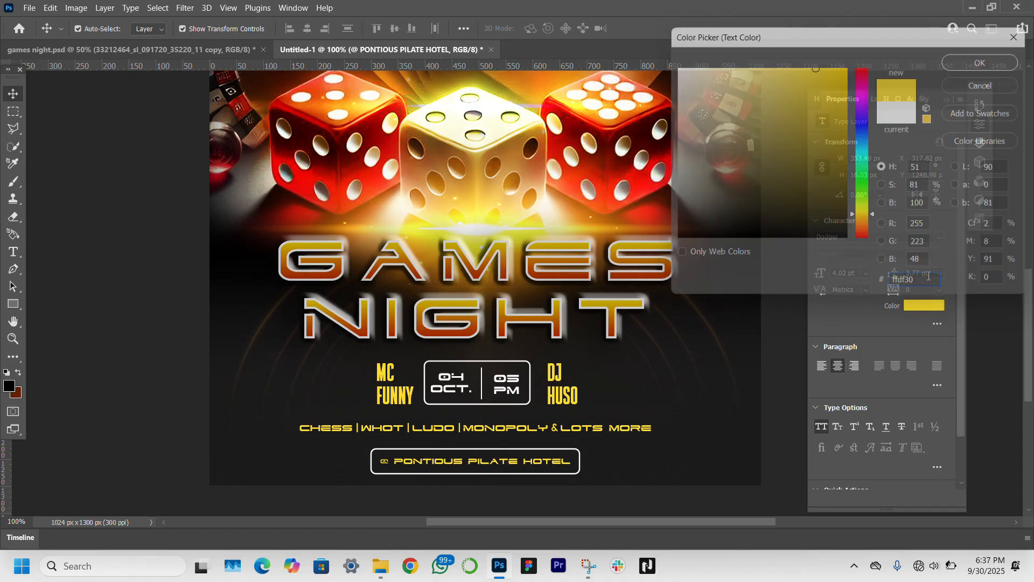
Step: Recolour the games list line to white, #ffffff
left_click(612, 428)
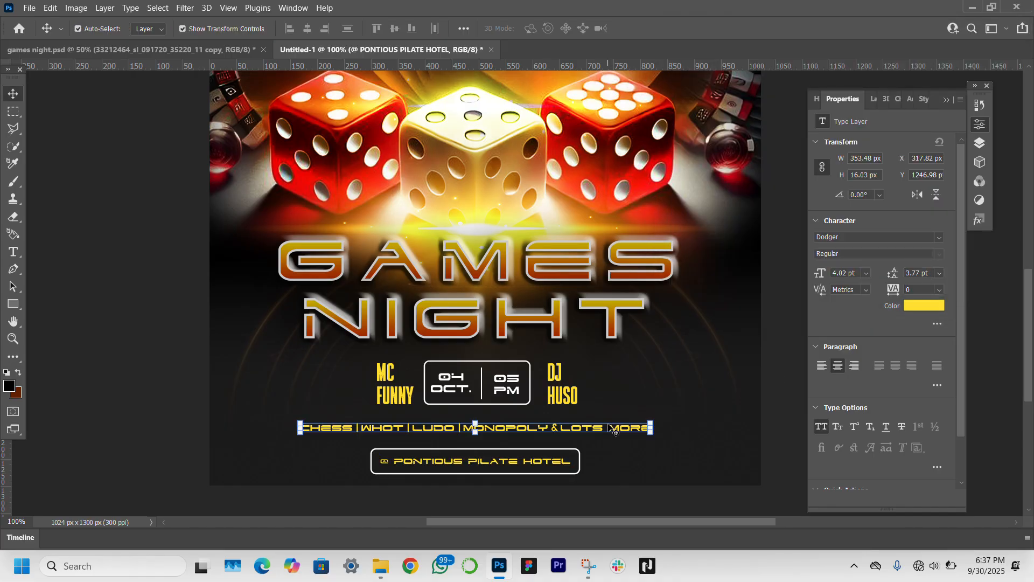
left_click(920, 306)
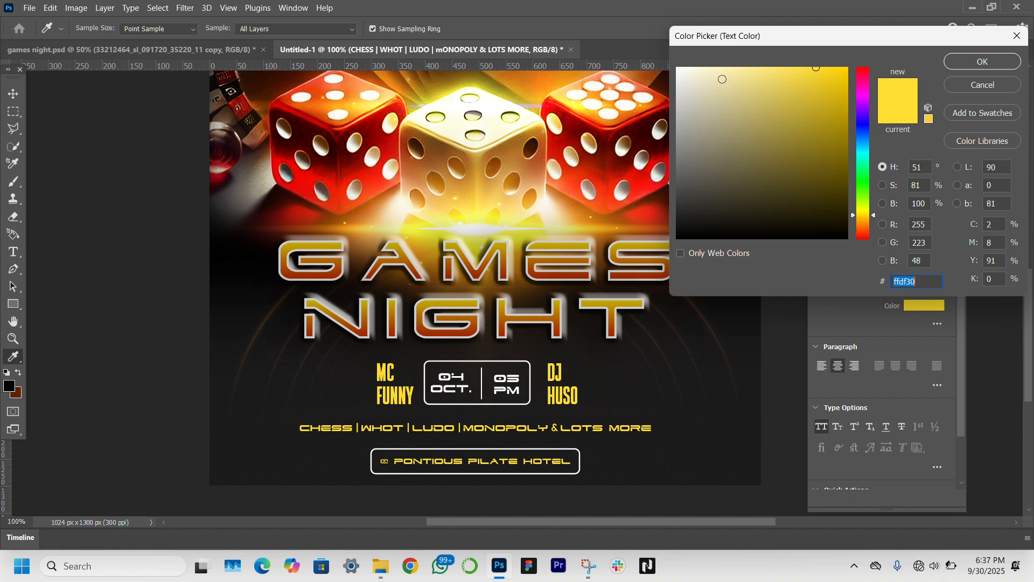
type("ffffff")
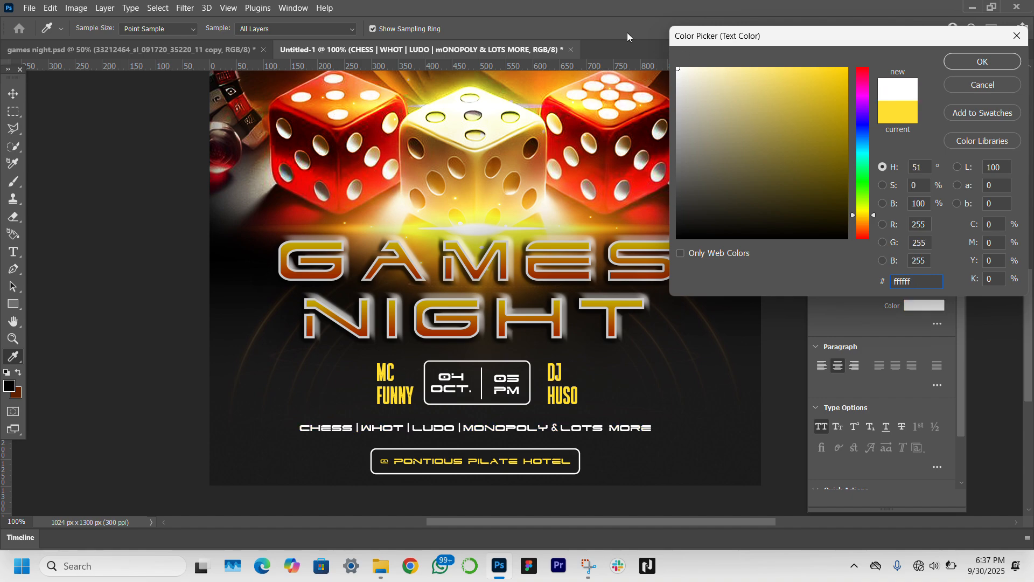
key("Return")
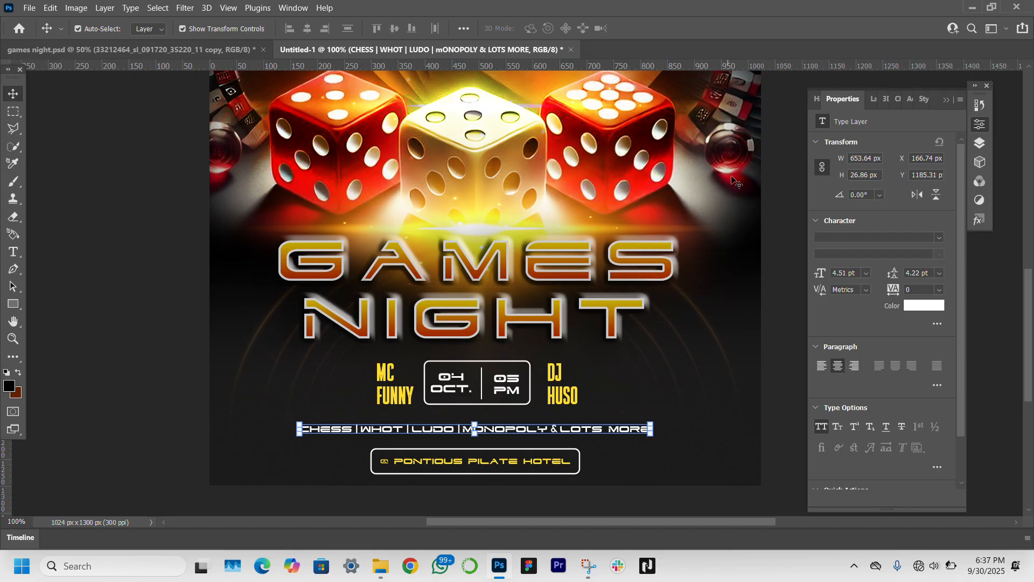
Step: Shift the games list and the bottom box with its hotel line slightly upward on the flyer
key("ctrl+0")
key("F7")
left_click(895, 450)
left_click(741, 406)
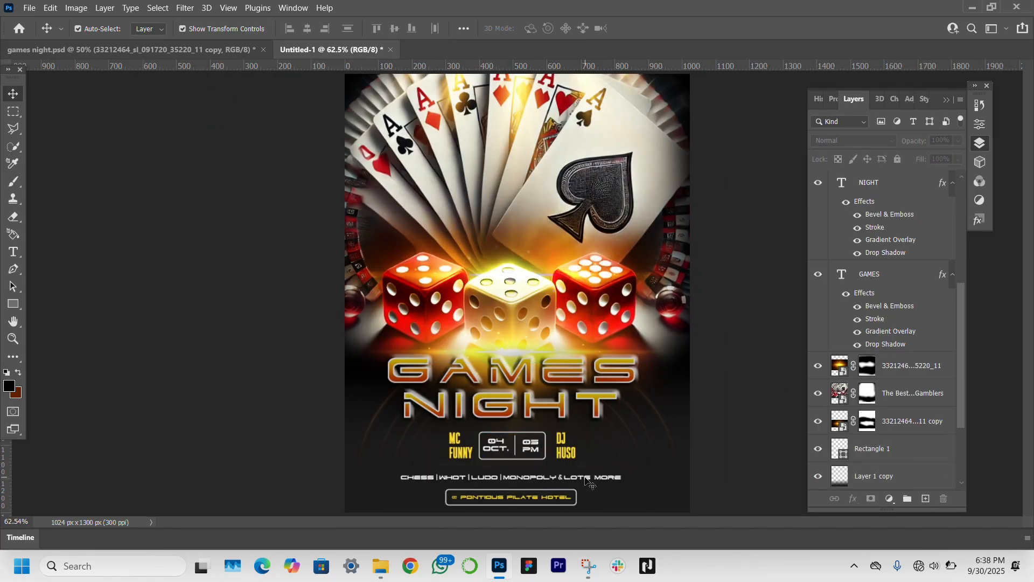
left_click_drag(586, 478, 559, 487)
left_click(745, 454)
left_click_drag(551, 499, 550, 496)
left_click(750, 335)
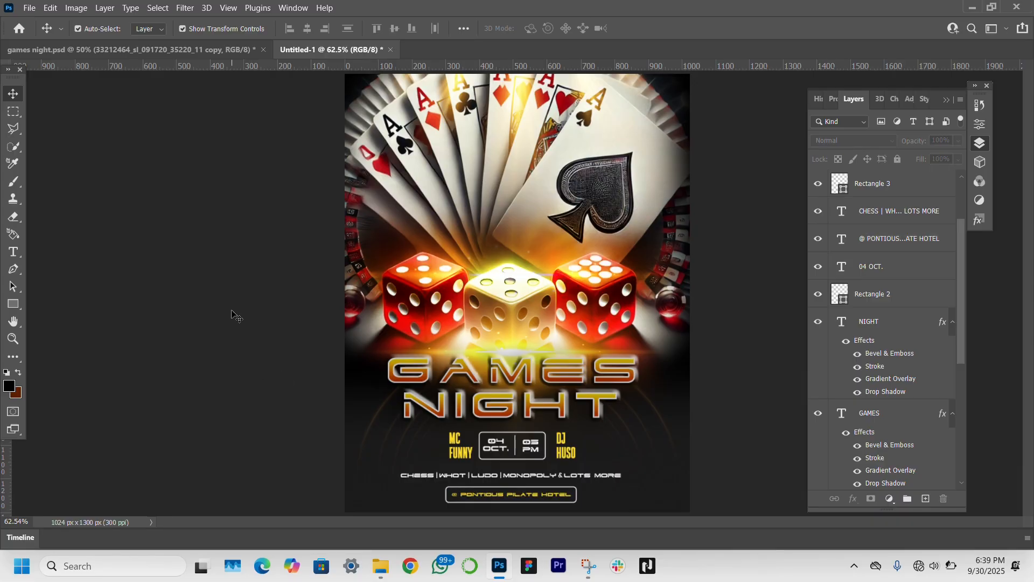
Step: Stamp all visible layers into a new merged layer and open it in the Camera Raw Filter
key("ctrl+alt+shift+e")
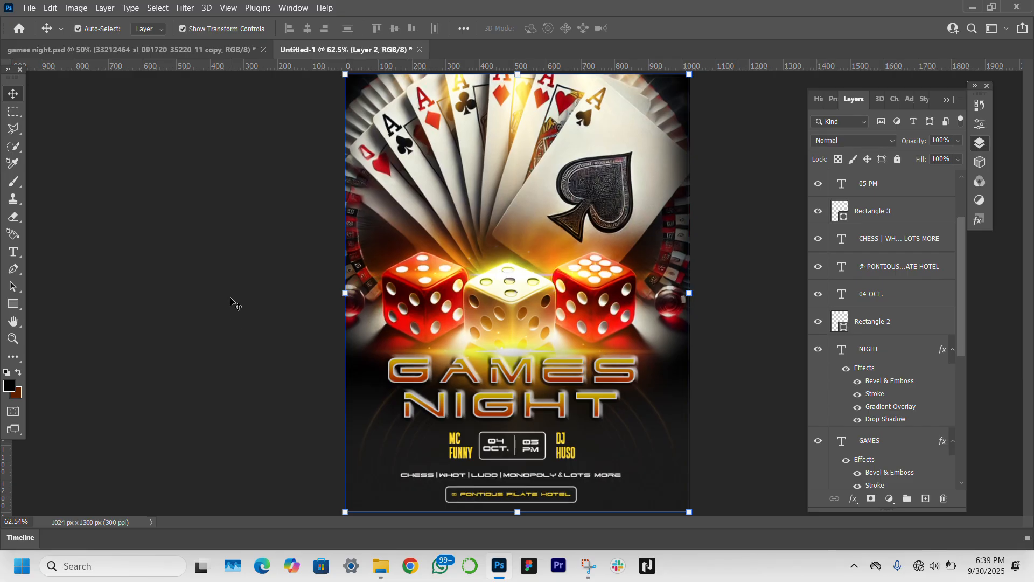
left_click(186, 8)
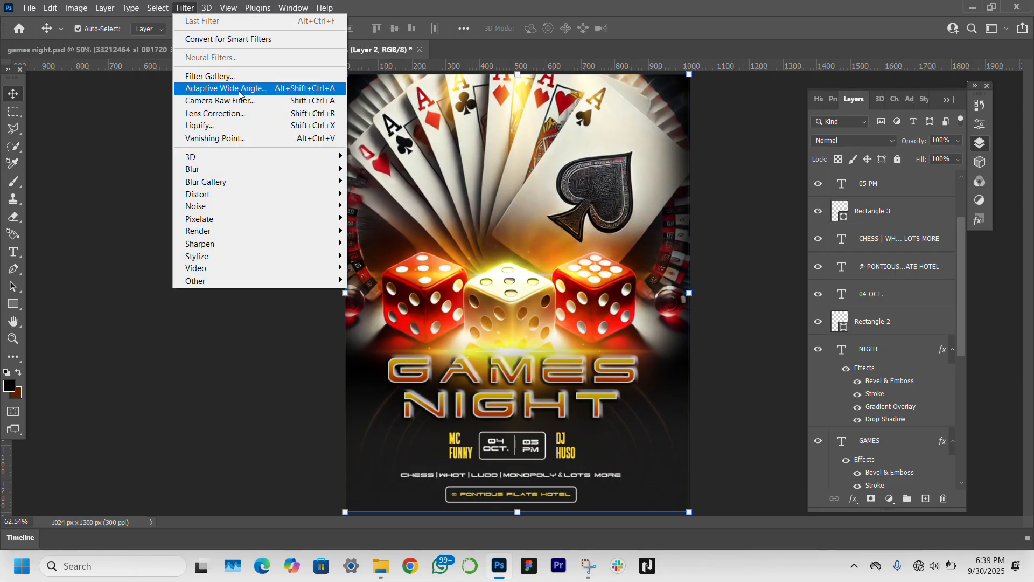
left_click(327, 101)
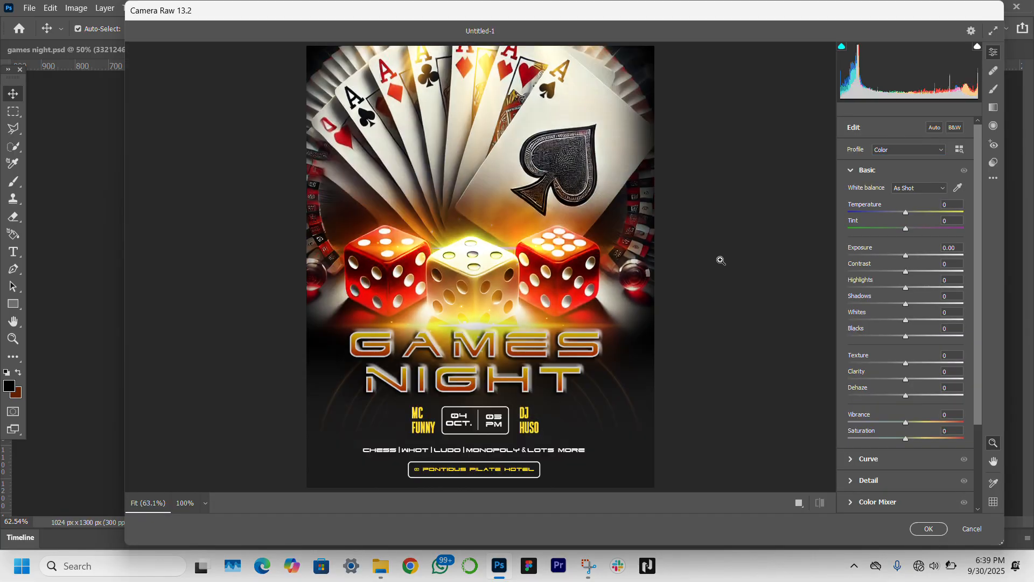
Step: Set Temperature to -17, Tint +16, Contrast +25, Highlights +17, Shadows -16, Whites +10 and Blacks -5
left_click_drag(901, 213, 913, 230)
left_click_drag(912, 271, 903, 337)
Step: Set Texture to +38, Clarity +7, Dehaze +18, Vibrance +16 and Exposure about +0.40, and apply the filter
left_click_drag(906, 363, 915, 422)
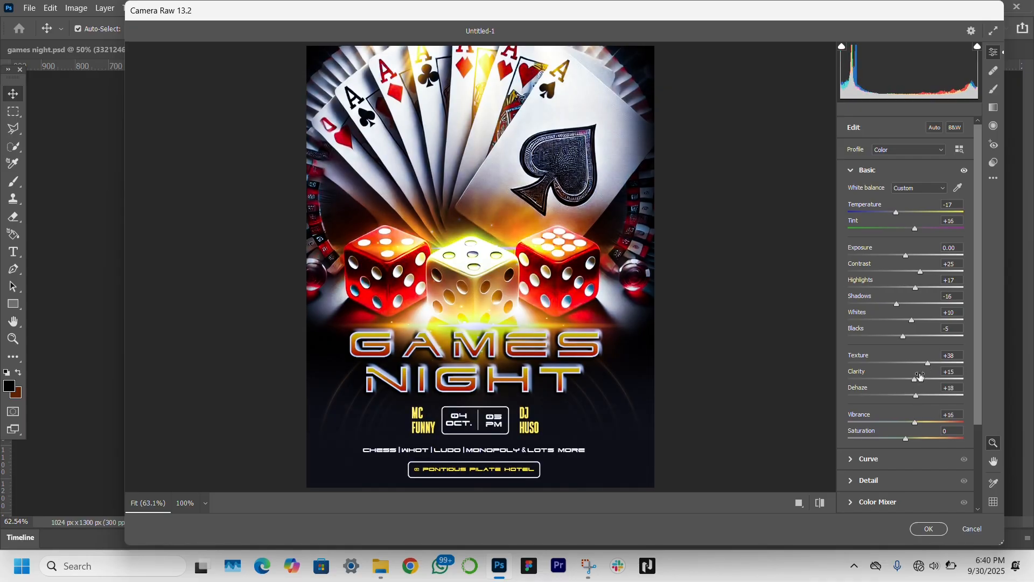
left_click_drag(920, 377, 916, 378)
left_click_drag(906, 256, 910, 254)
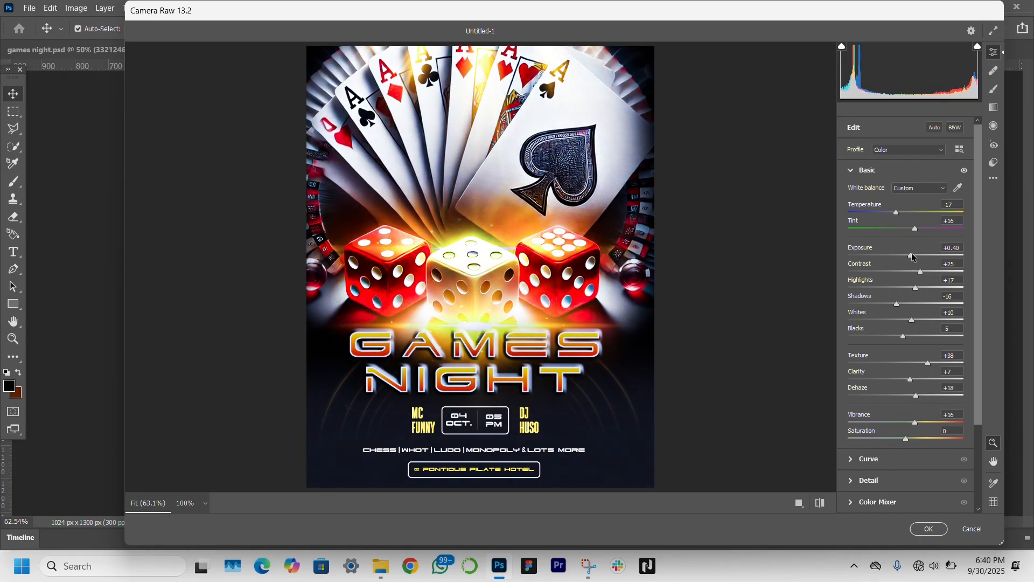
left_click(931, 527)
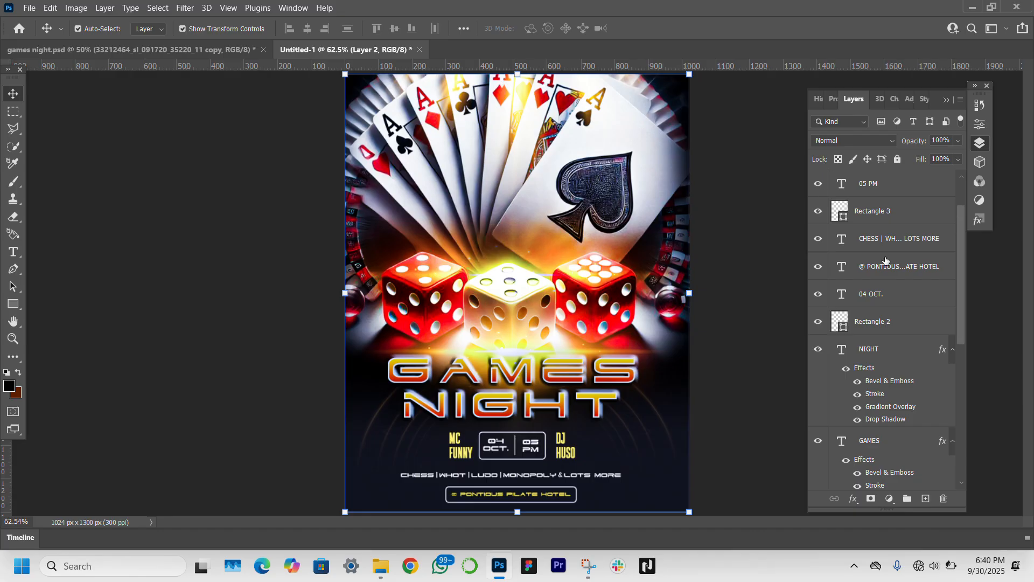
Step: Hide and show the merged Layer 2 to compare the flyer before and after the Camera Raw adjustments
scroll(886, 261, "up", 3)
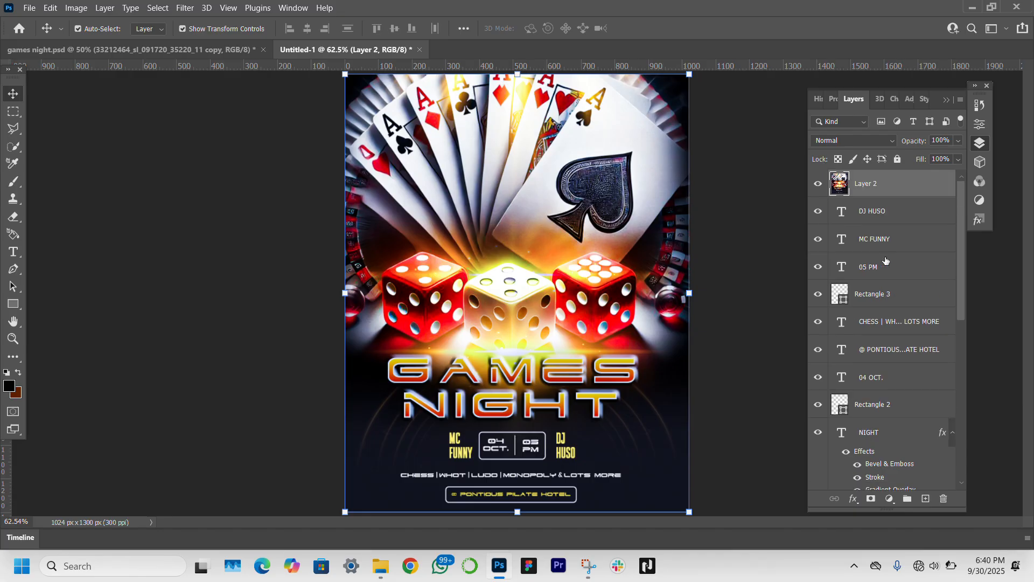
left_click(817, 186)
left_click(817, 185)
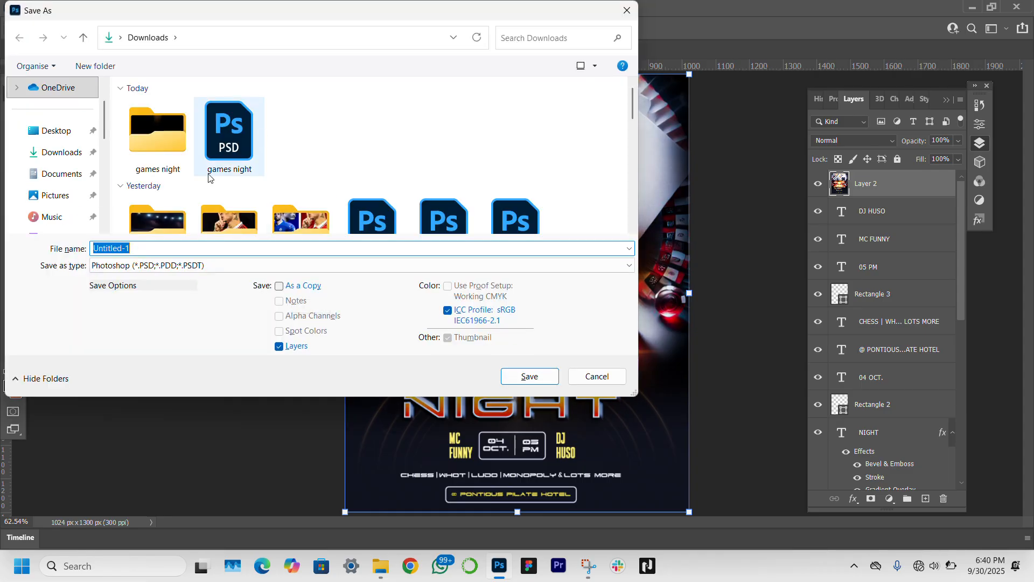
Step: Save the flyer in Downloads as a JPEG named "GAMES NIGHTTT" at Maximum quality 12, Baseline ("Standard")
type("GAMES NI")
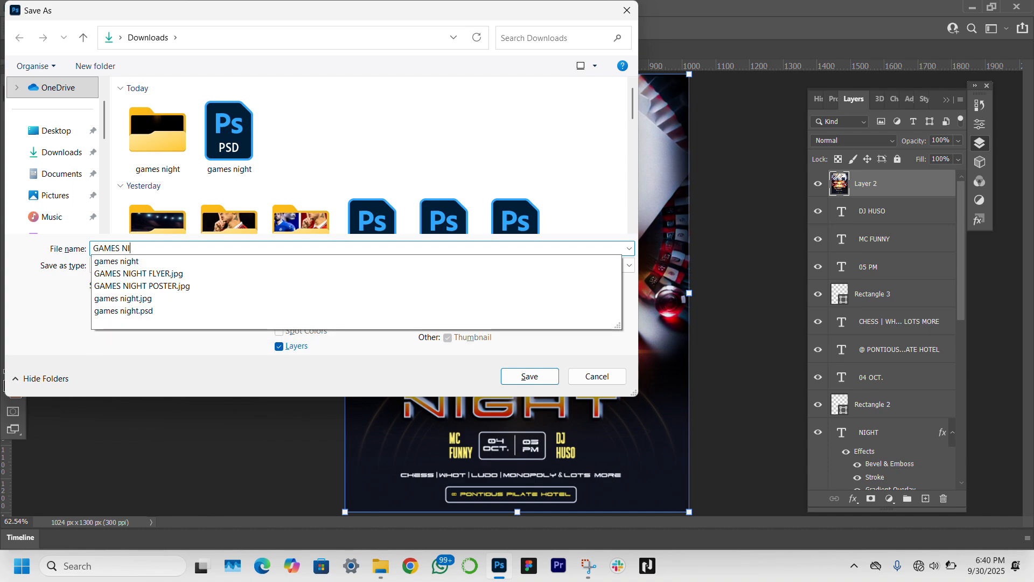
type("GHTTT")
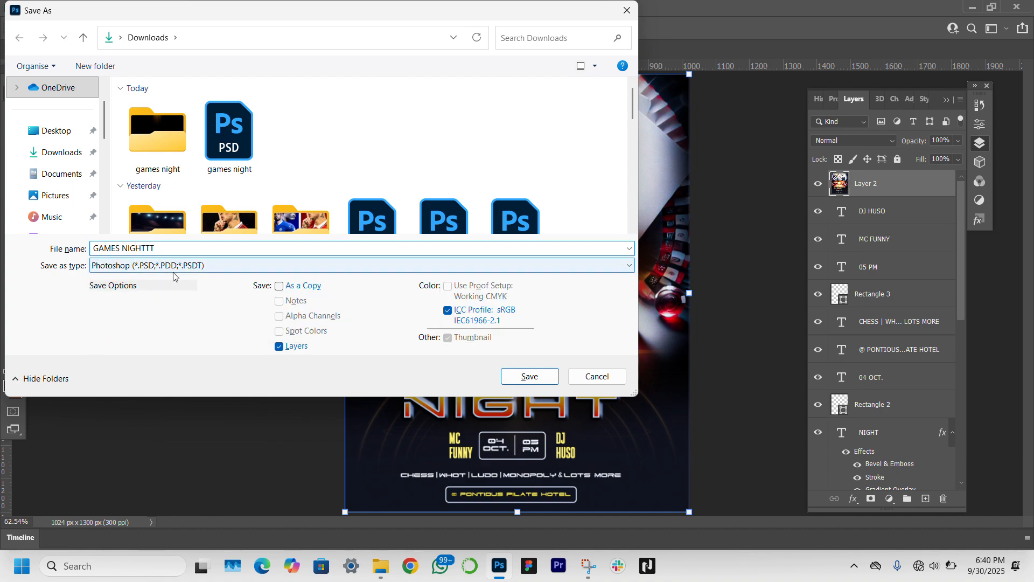
left_click(190, 264)
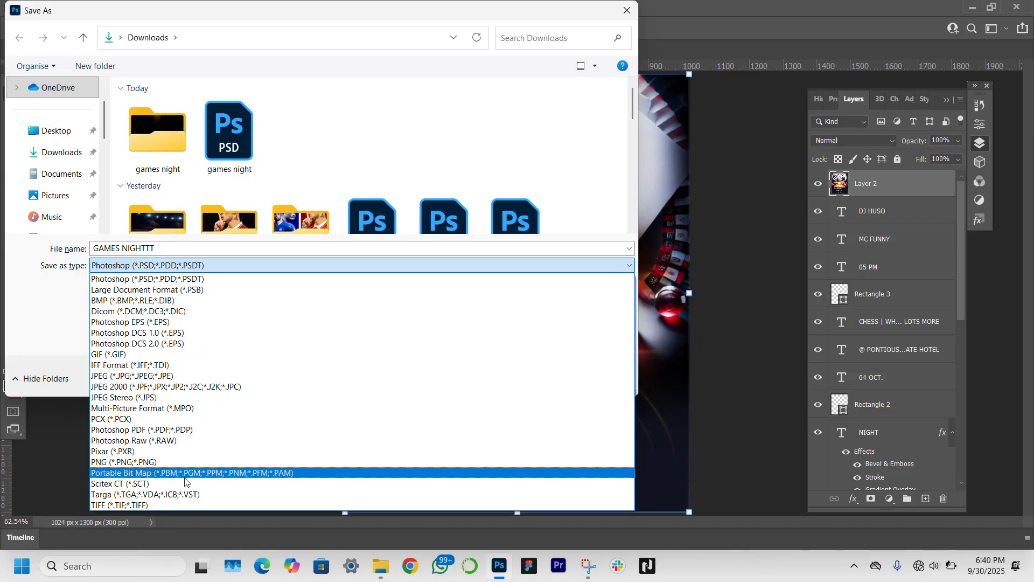
left_click(203, 375)
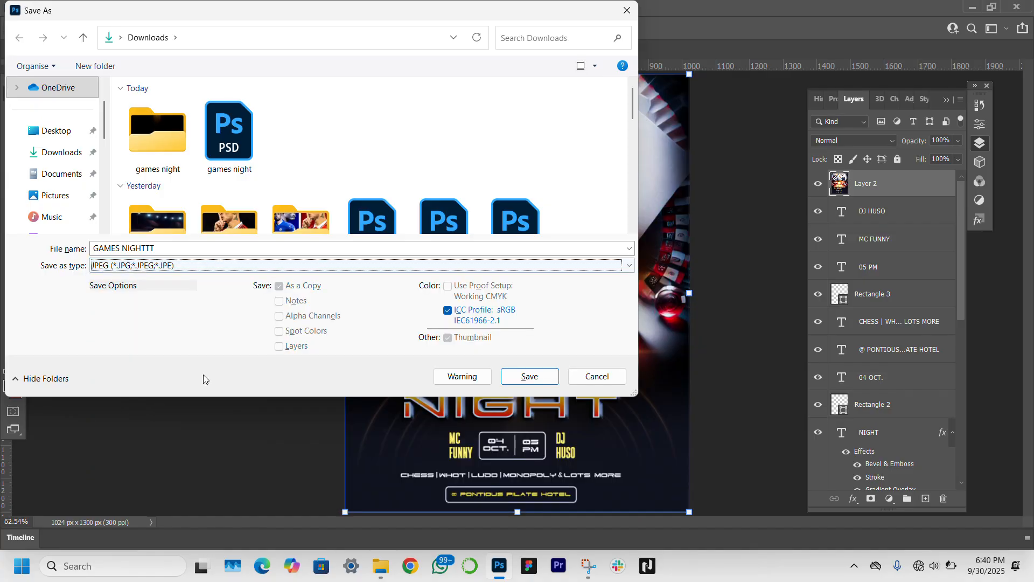
left_click(526, 376)
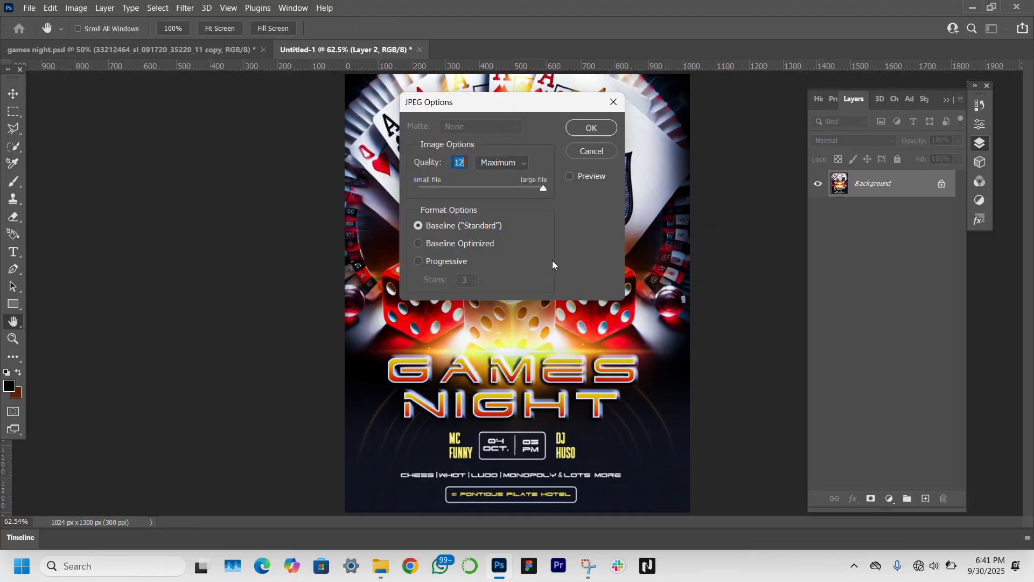
key("Return")
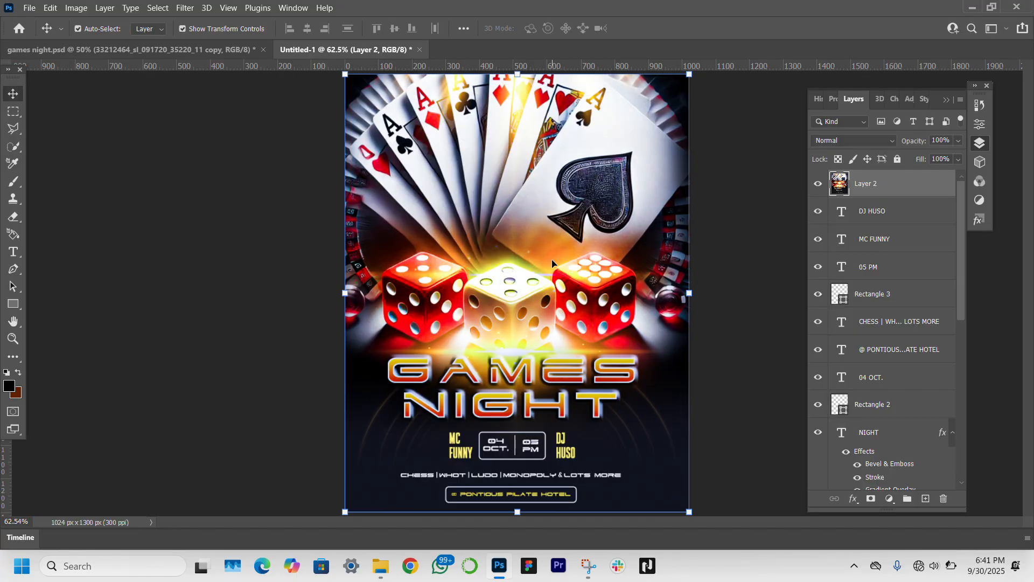